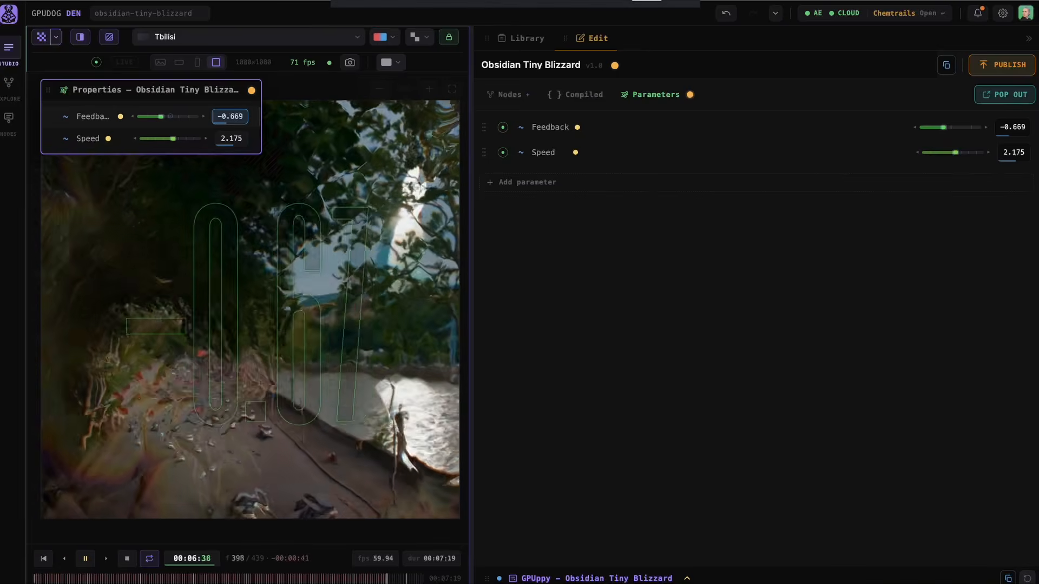
Step: Load the den-effect.mp4 file from the Footages folder as the input footage
{"action": "left_click", "coordinate": [294, 36]}
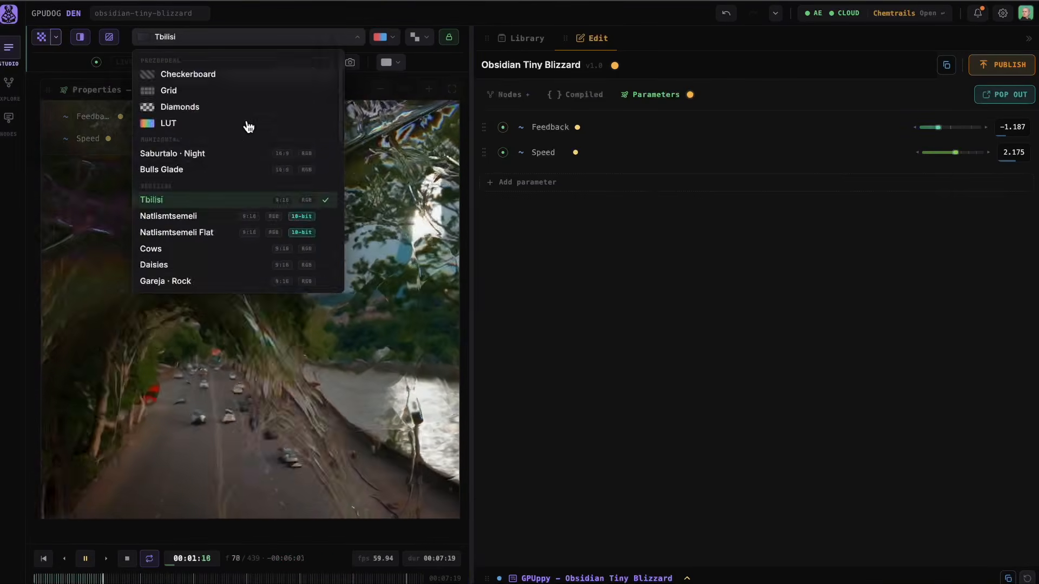
{"action": "scroll", "coordinate": [271, 216], "scroll_direction": "down", "scroll_amount": 5}
{"action": "left_click", "coordinate": [258, 282]}
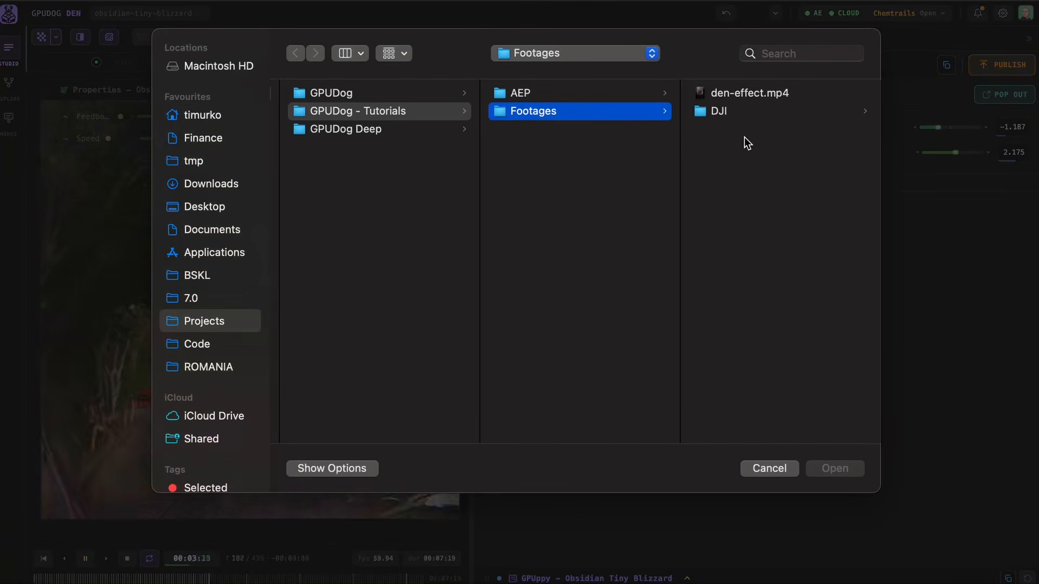
{"action": "double_click", "coordinate": [742, 93]}
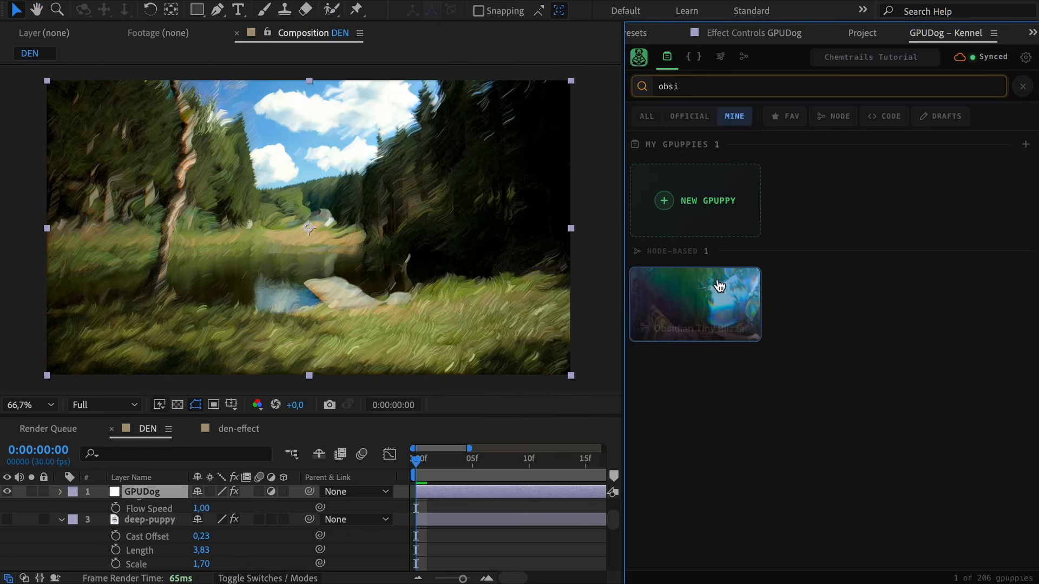
Step: Switch to After Effects, apply the Obsidian Tiny Blizzard GPUppy to the GPUDog layer and play the preview
{"action": "left_click", "coordinate": [705, 300]}
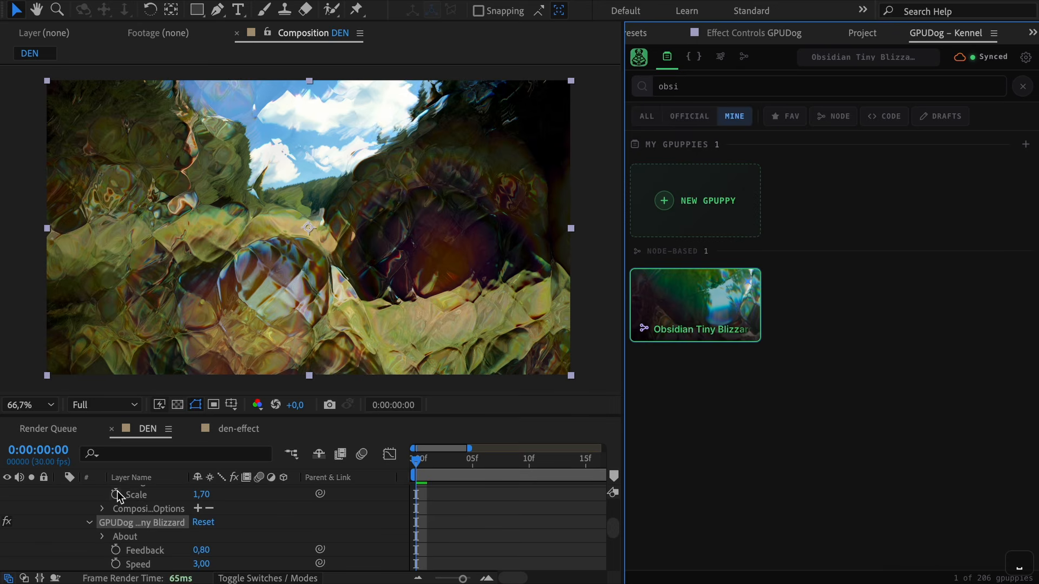
{"action": "key", "text": "space"}
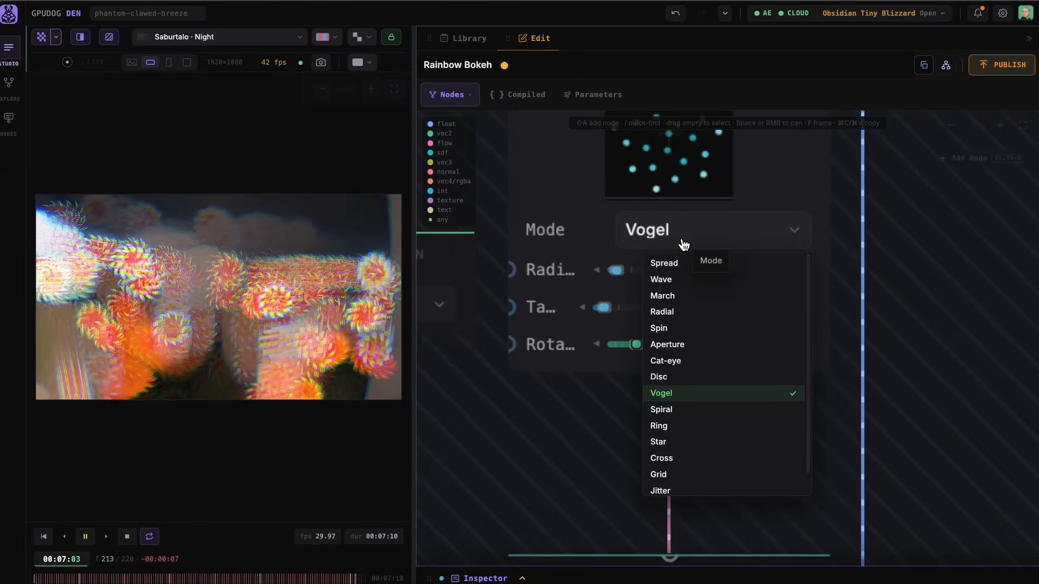
Step: Set the Mode of Rainbow Bokeh's tap pattern node to Ring
{"action": "key", "text": "Down"}
{"action": "key", "text": "Down"}
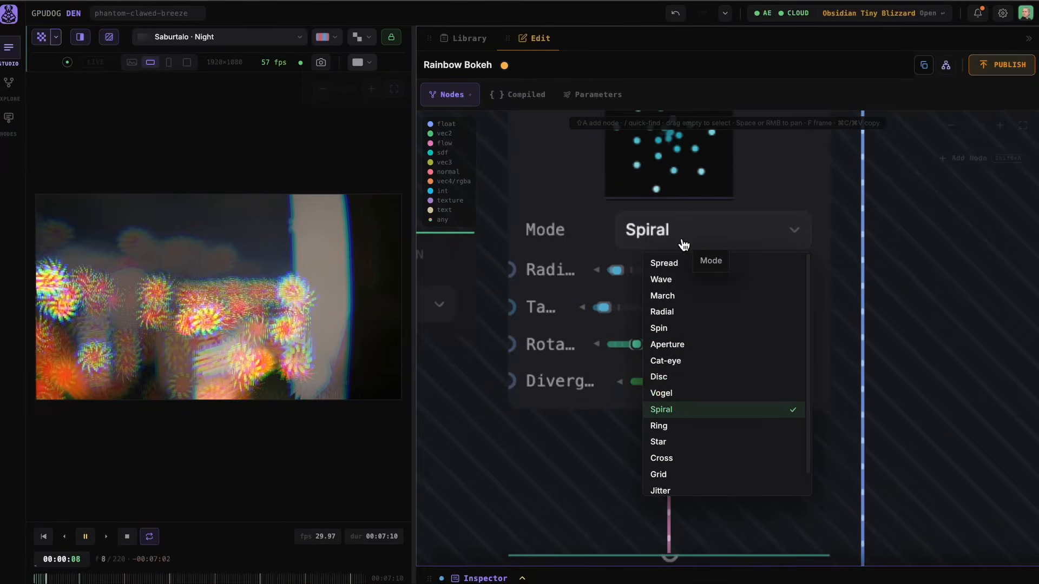
{"action": "left_click", "coordinate": [684, 245]}
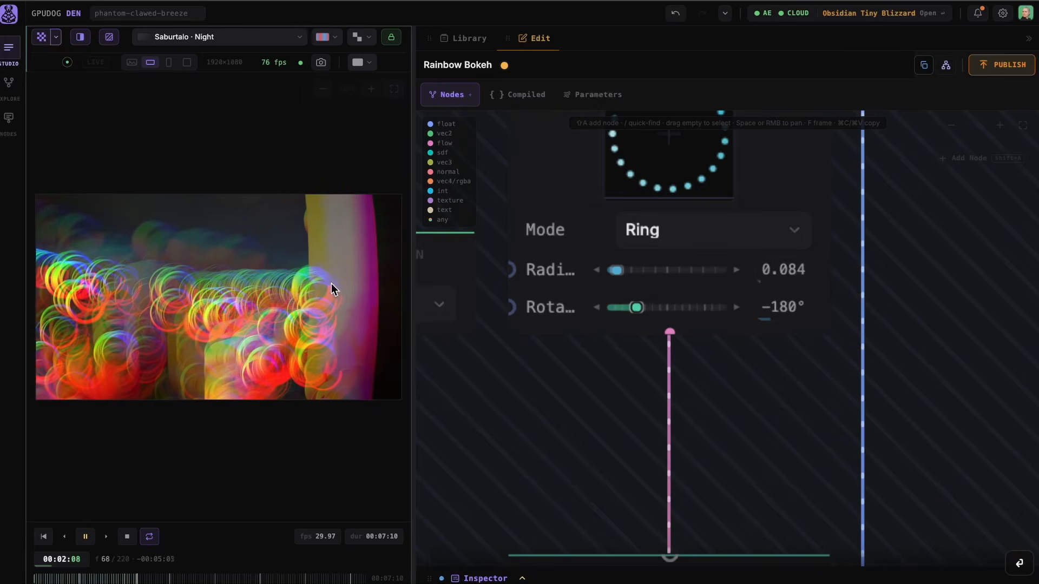
Step: Cycle the Colormap node's Scheme through alternative palettes such as Thin-film
{"action": "scroll", "coordinate": [278, 311], "scroll_direction": "up", "scroll_amount": 5}
{"action": "scroll", "coordinate": [278, 311], "scroll_direction": "down", "scroll_amount": 5}
{"action": "left_click_drag", "start_coordinate": [733, 458], "coordinate": [865, 206]}
{"action": "scroll", "coordinate": [860, 351], "scroll_direction": "down", "scroll_amount": 10}
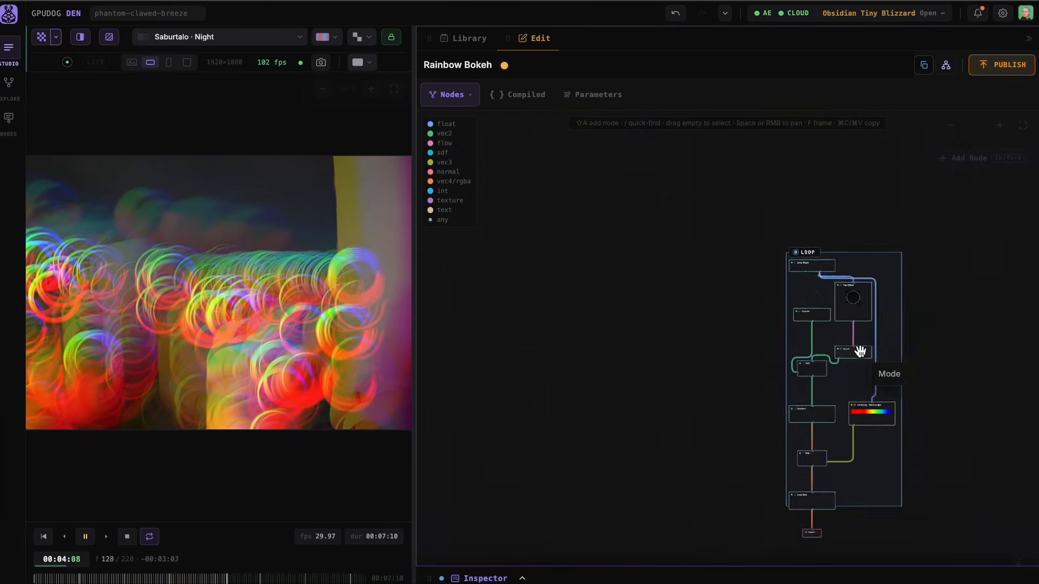
{"action": "left_click_drag", "start_coordinate": [882, 406], "coordinate": [805, 370]}
{"action": "scroll", "coordinate": [805, 371], "scroll_direction": "up", "scroll_amount": 10}
{"action": "left_click", "coordinate": [792, 375]}
{"action": "key", "text": "Down"}
{"action": "key", "text": "Down"}
{"action": "key", "text": "Down"}
{"action": "key", "text": "Down"}
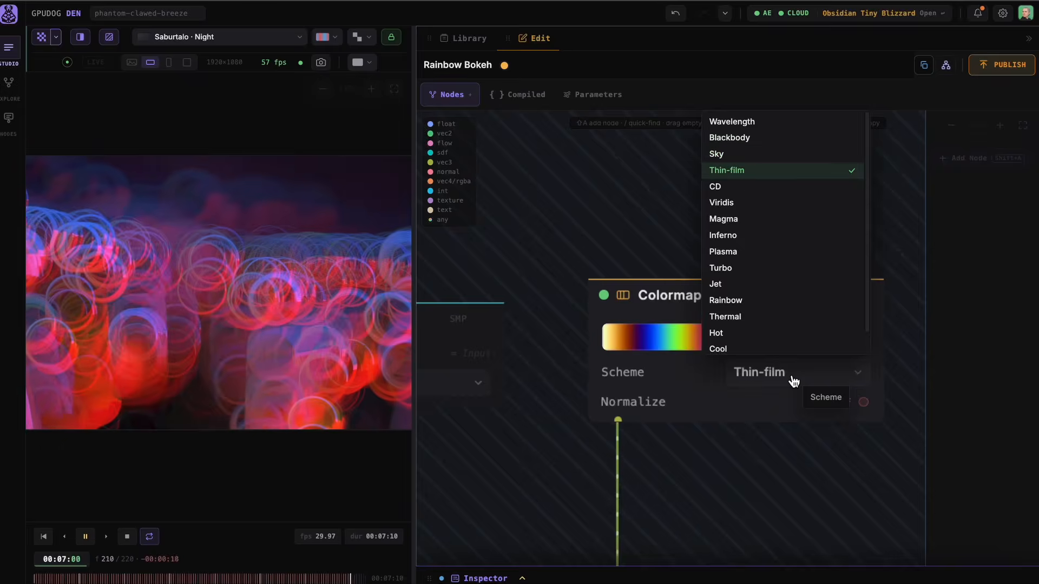
{"action": "key", "text": "Up"}
{"action": "key", "text": "Return"}
Step: Cycle the tap pattern node's Mode backwards from Ring through Spiral and the patterns listed before it
{"action": "key", "text": "Up"}
{"action": "key", "text": "Up"}
{"action": "key", "text": "Up"}
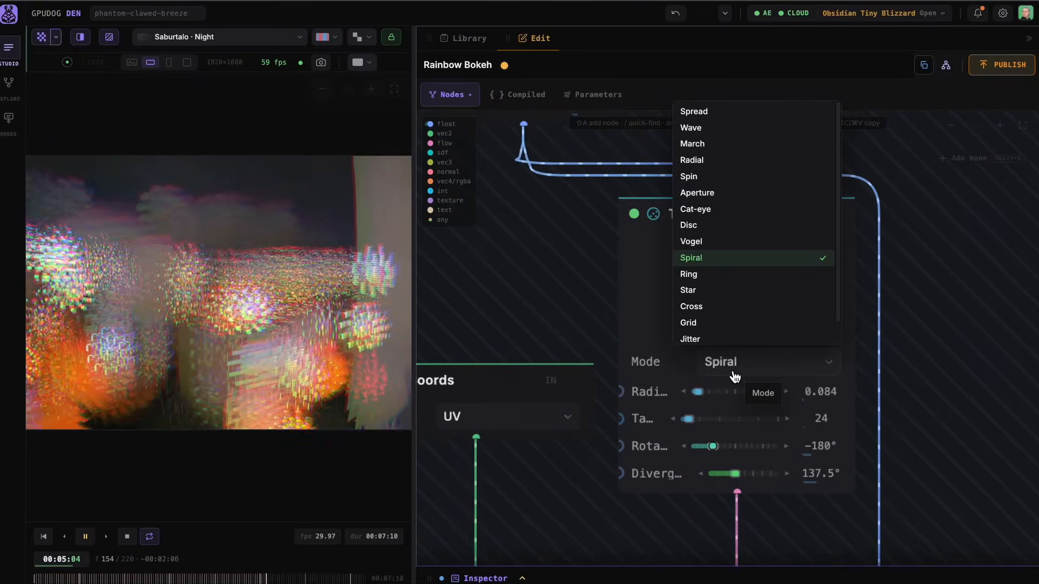
{"action": "key", "text": "Up"}
{"action": "key", "text": "Up"}
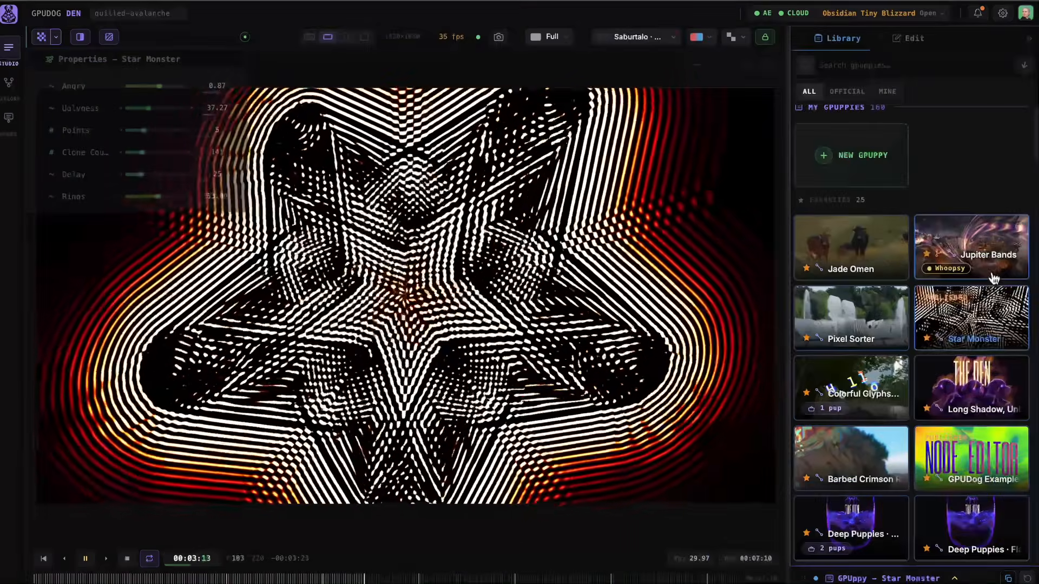
Step: Preview the Jupiter Bands, Pixel Sorter and The Weird Star GPUppies from the library and browse its node-based entries
{"action": "left_click", "coordinate": [988, 250]}
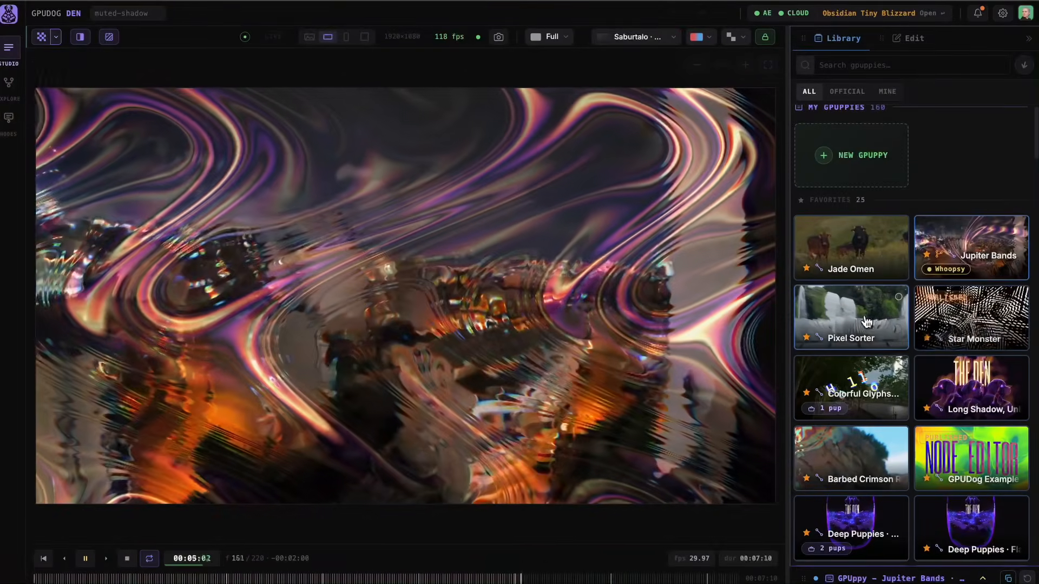
{"action": "left_click", "coordinate": [859, 328]}
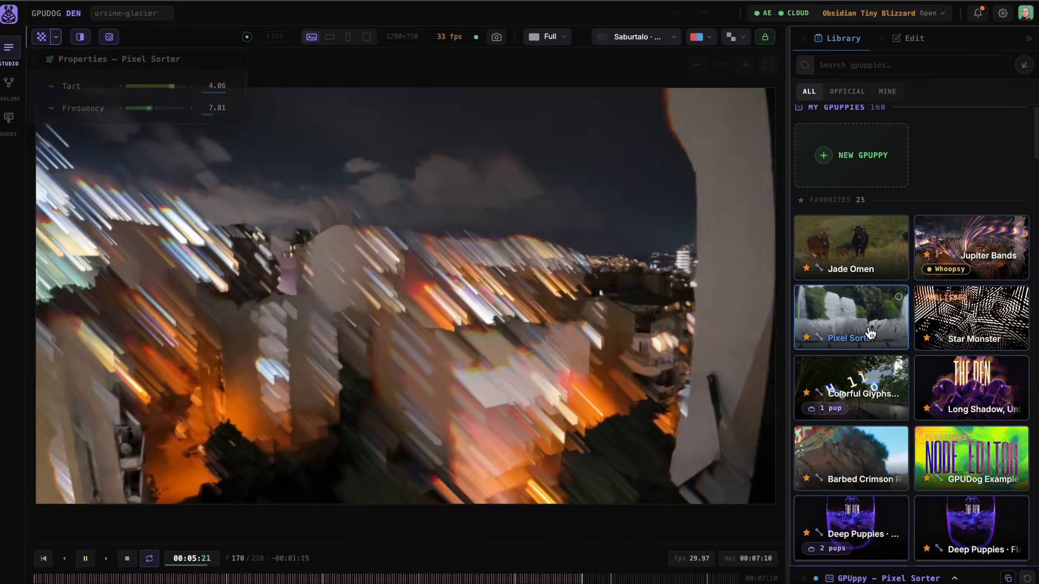
{"action": "scroll", "coordinate": [928, 406], "scroll_direction": "down", "scroll_amount": 15}
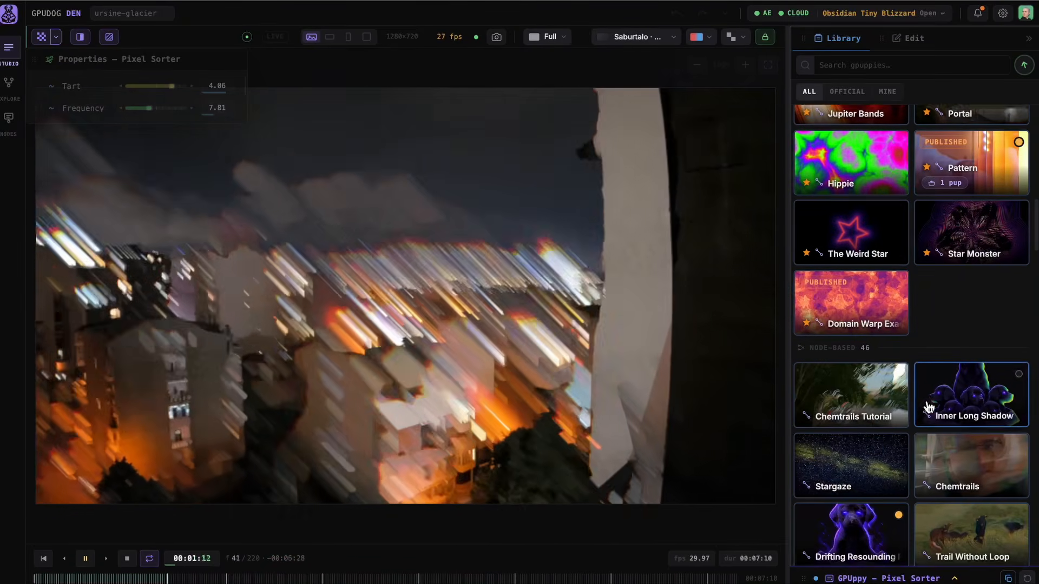
{"action": "left_click", "coordinate": [860, 235]}
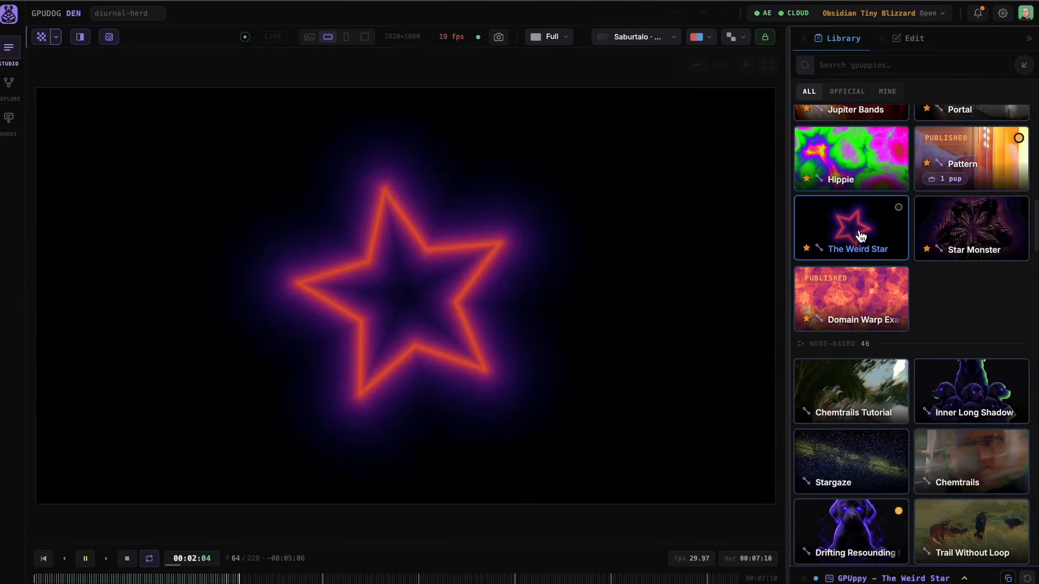
{"action": "scroll", "coordinate": [920, 441], "scroll_direction": "down", "scroll_amount": 8}
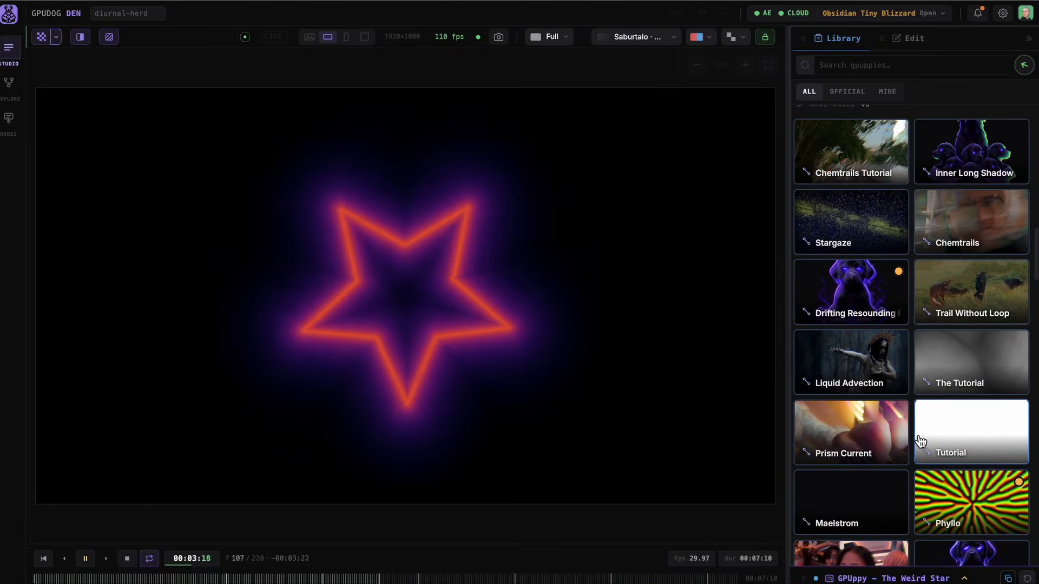
{"action": "scroll", "coordinate": [920, 439], "scroll_direction": "down", "scroll_amount": 3}
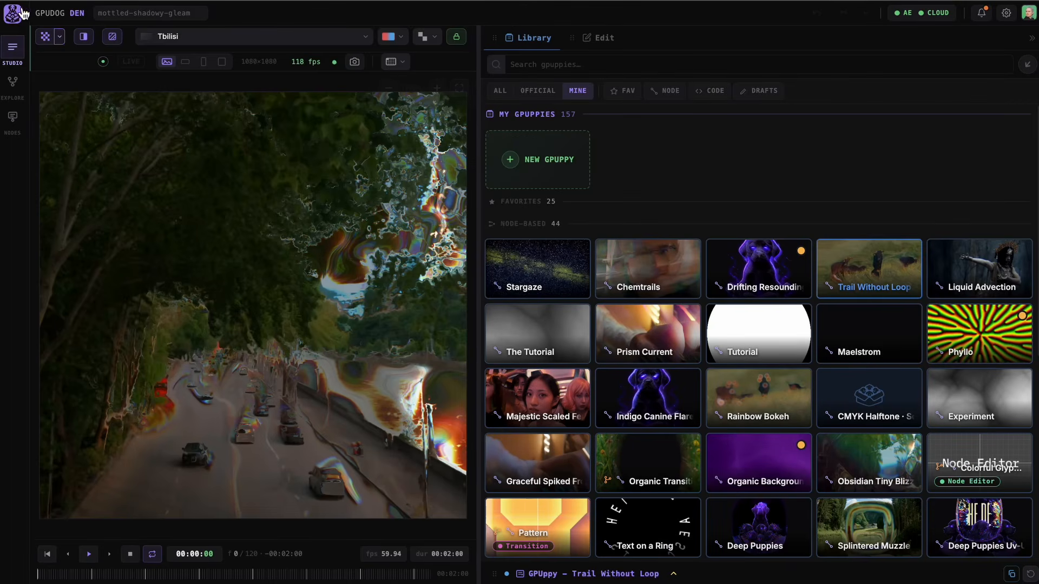
Step: Return to the start page and create a new GPUppy with a blank node graph
{"action": "left_click", "coordinate": [14, 15]}
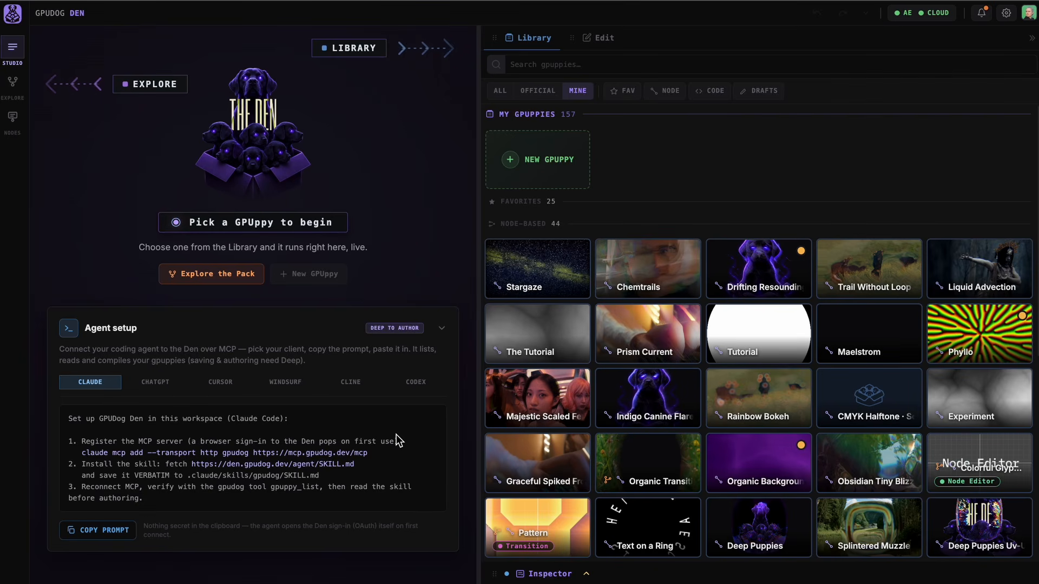
{"action": "left_click", "coordinate": [302, 276]}
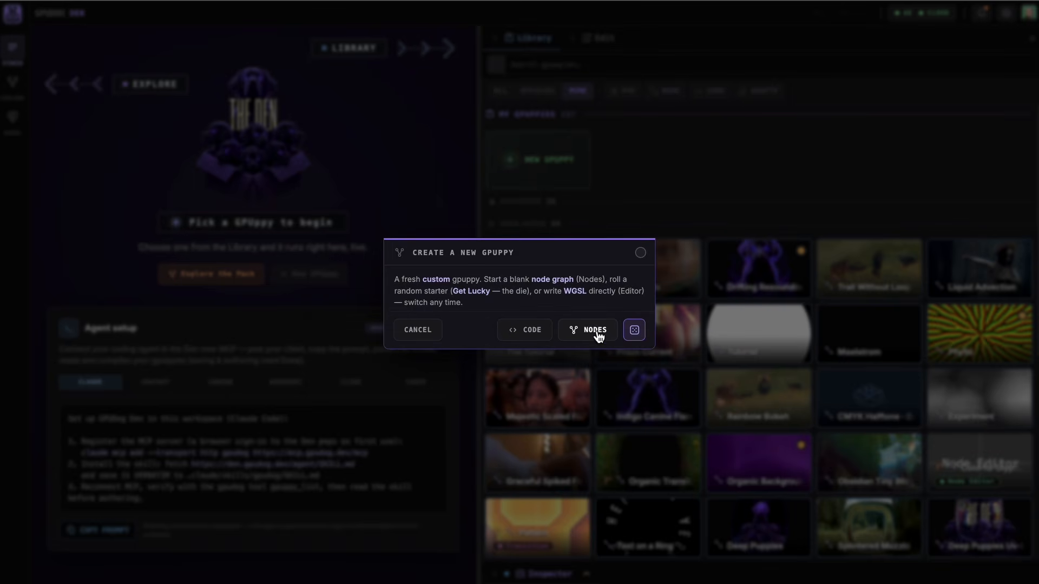
{"action": "left_click", "coordinate": [596, 332]}
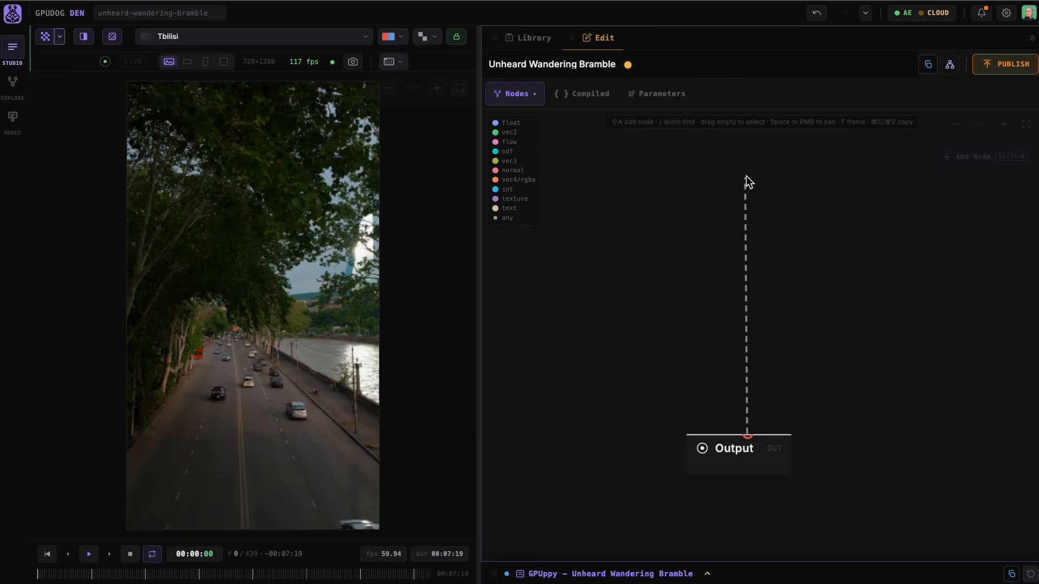
Step: Add a Trail Sampler node wired into the Output node
{"action": "left_click_drag", "start_coordinate": [746, 176], "coordinate": [747, 187]}
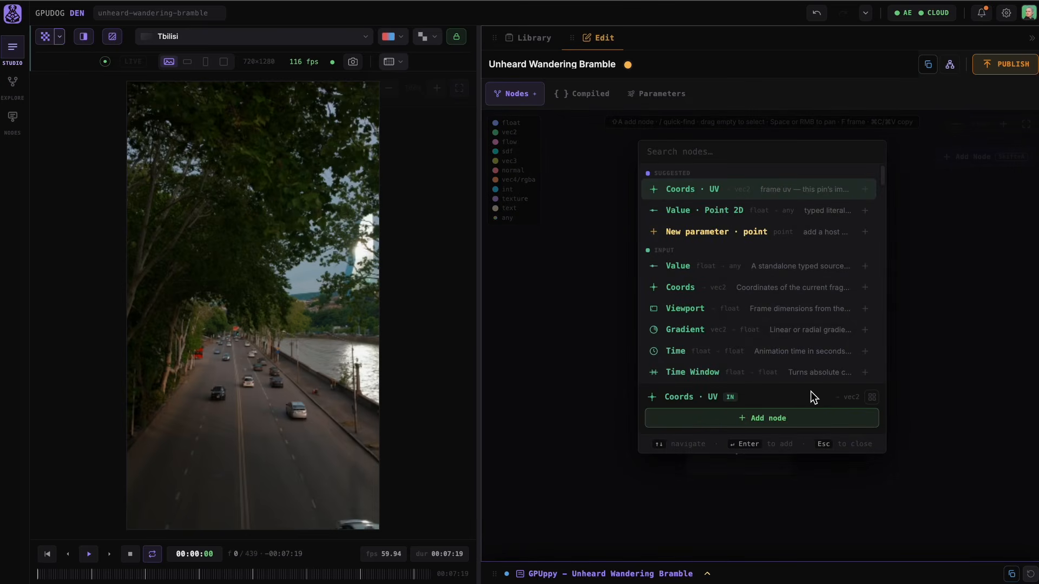
{"action": "type", "text": "trail"}
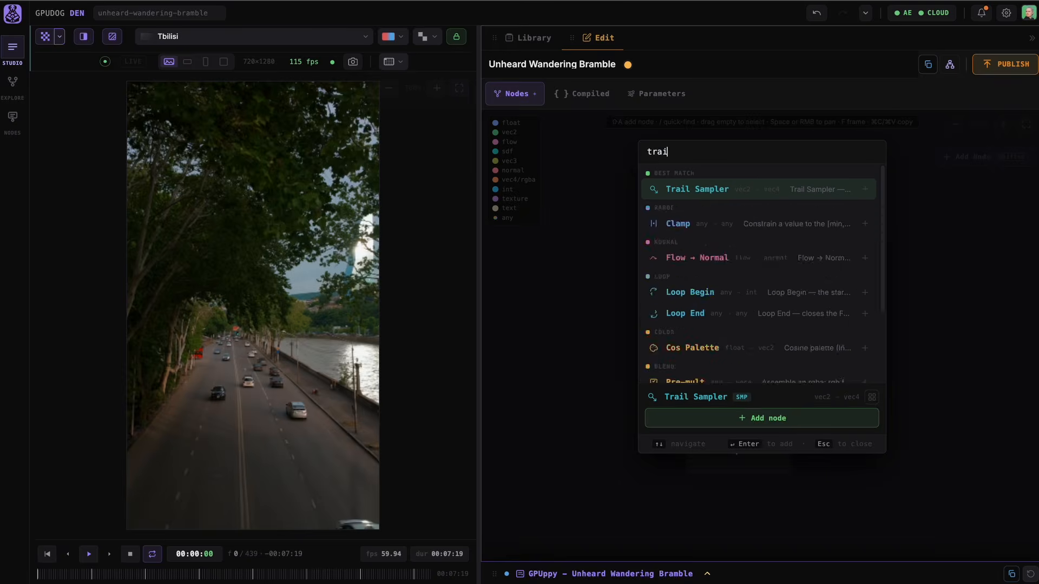
{"action": "key", "text": "Return"}
{"action": "scroll", "coordinate": [811, 391], "scroll_direction": "down", "scroll_amount": 3}
{"action": "scroll", "coordinate": [778, 311], "scroll_direction": "up", "scroll_amount": 4}
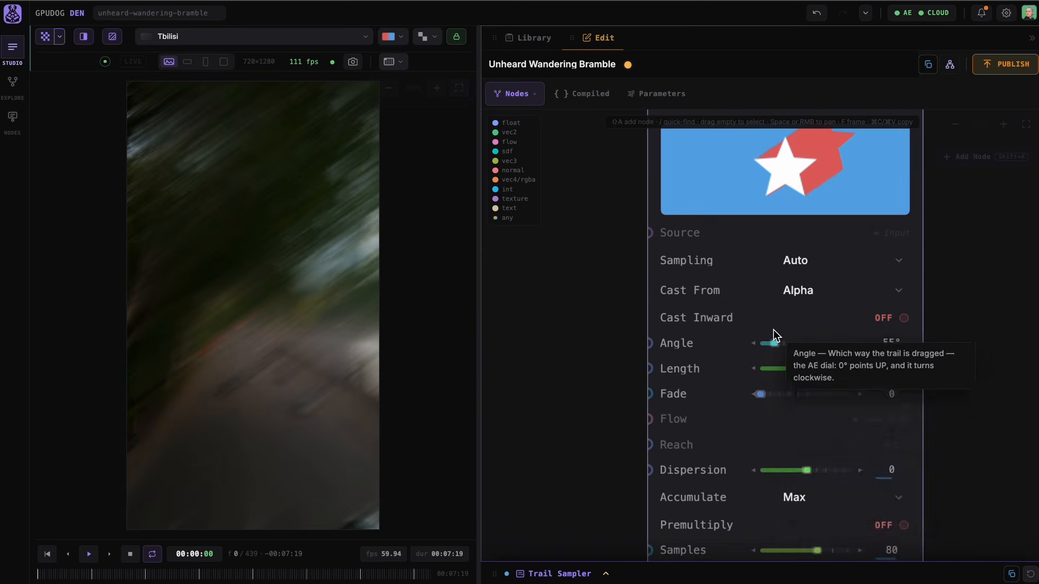
Step: Set the Trail Sampler's Angle to 47.2°, Length to 0.116 and Accumulate to Channel Max
{"action": "left_click_drag", "start_coordinate": [774, 343], "coordinate": [765, 343]}
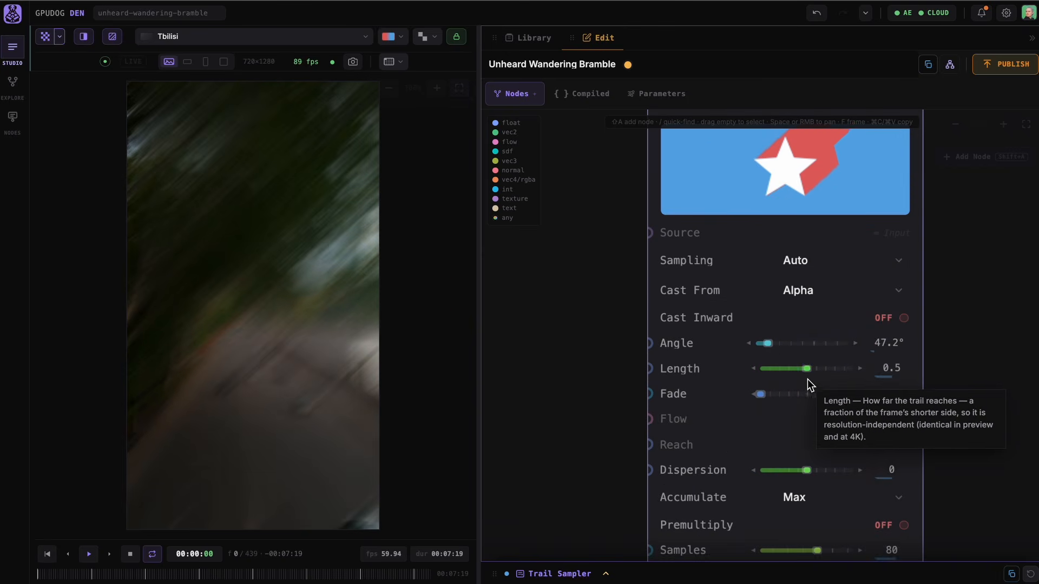
{"action": "left_click_drag", "start_coordinate": [814, 372], "coordinate": [785, 371]}
{"action": "left_click", "coordinate": [852, 505]}
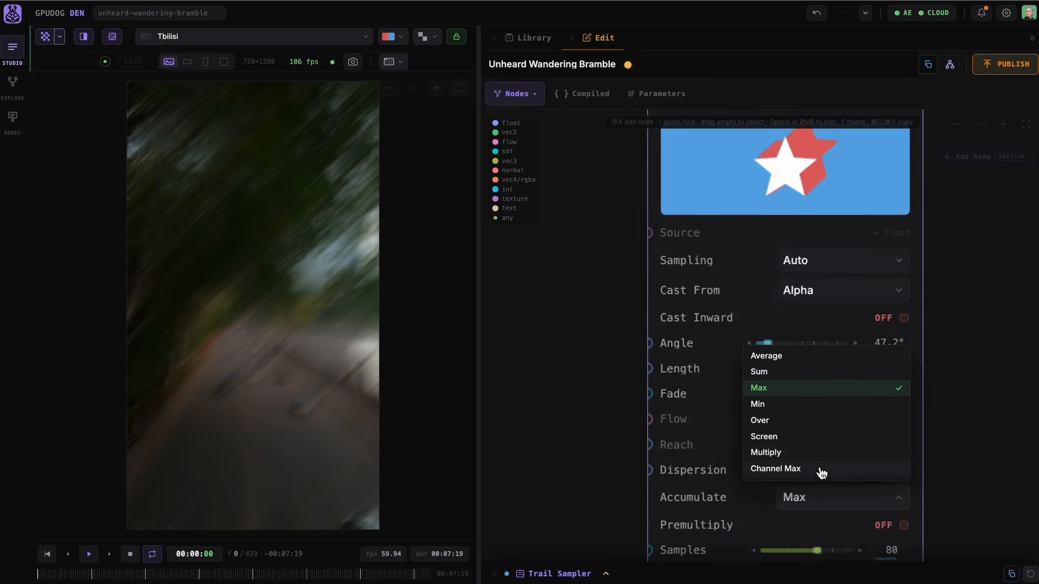
{"action": "left_click", "coordinate": [822, 472]}
{"action": "scroll", "coordinate": [941, 483], "scroll_direction": "down", "scroll_amount": 2}
{"action": "mouse_move", "coordinate": [788, 297]}
{"action": "left_mouse_down"}
{"action": "mouse_move", "coordinate": [760, 297]}
{"action": "mouse_move", "coordinate": [772, 298]}
{"action": "left_mouse_up"}
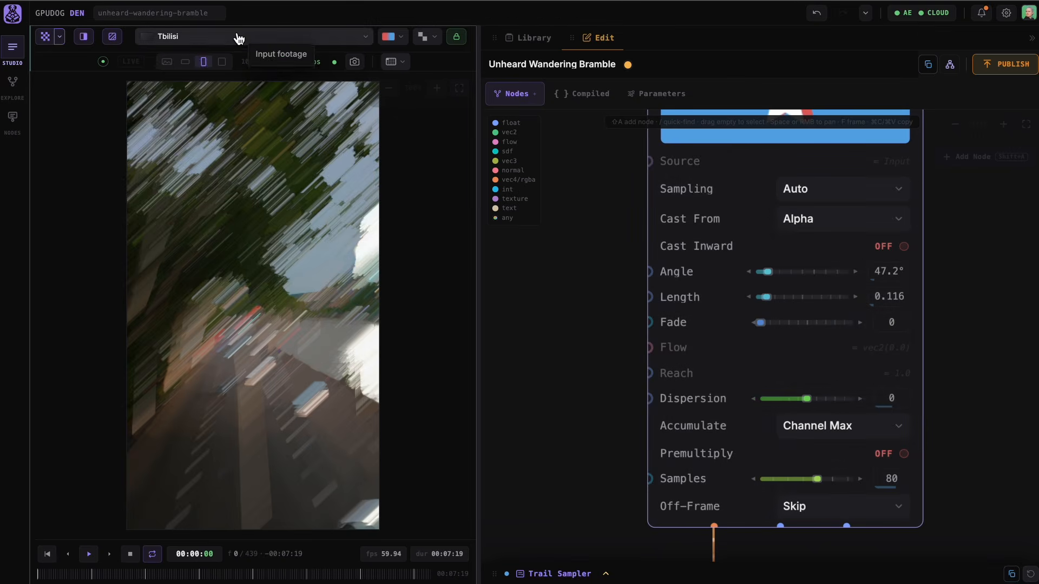
Step: Use deep-puppies-alpha.png as the input footage and match the preview format to it
{"action": "left_click", "coordinate": [238, 39]}
{"action": "scroll", "coordinate": [251, 266], "scroll_direction": "down", "scroll_amount": 10}
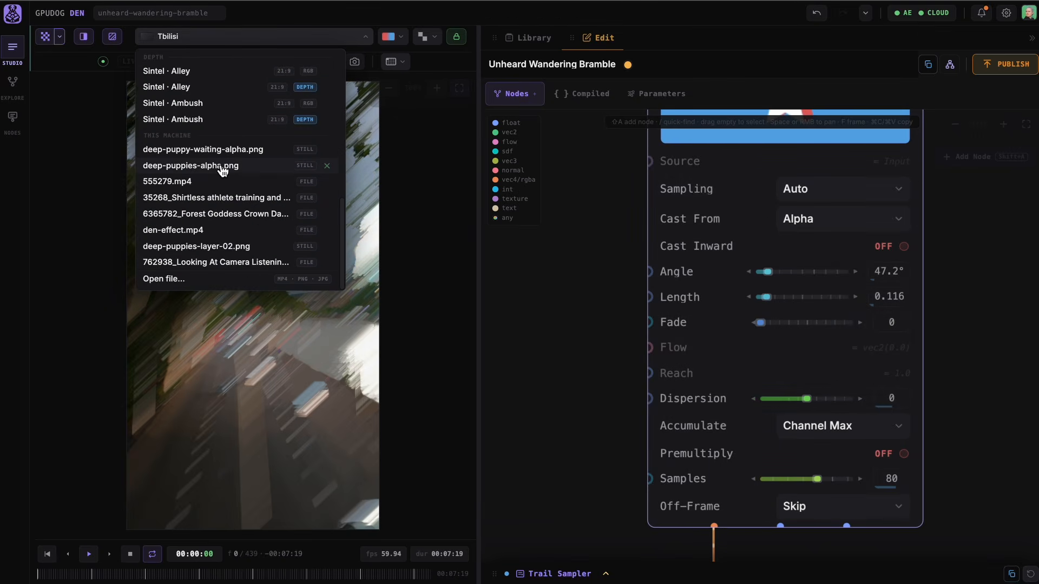
{"action": "left_click", "coordinate": [222, 171]}
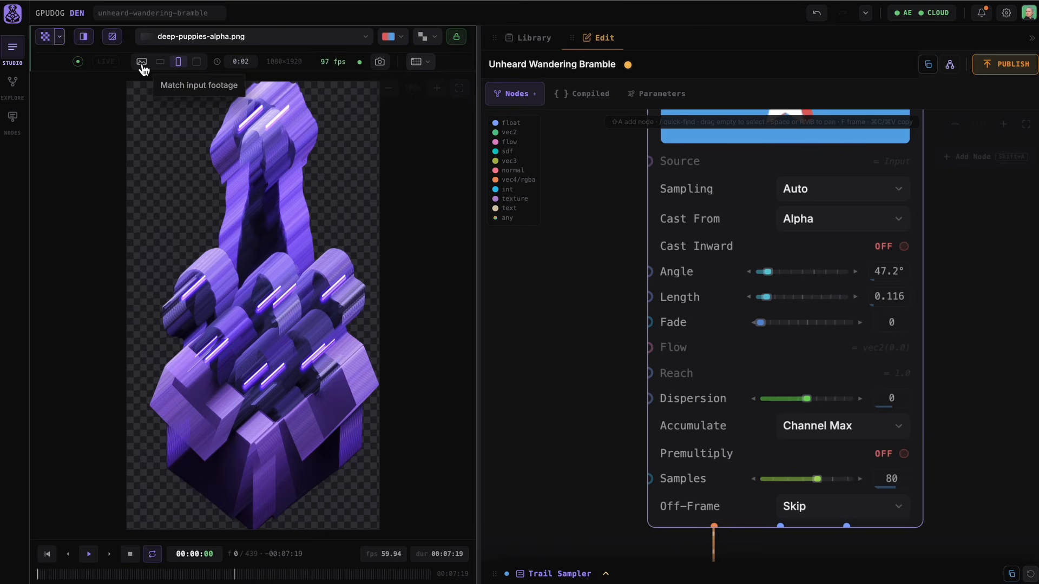
{"action": "left_click", "coordinate": [142, 63]}
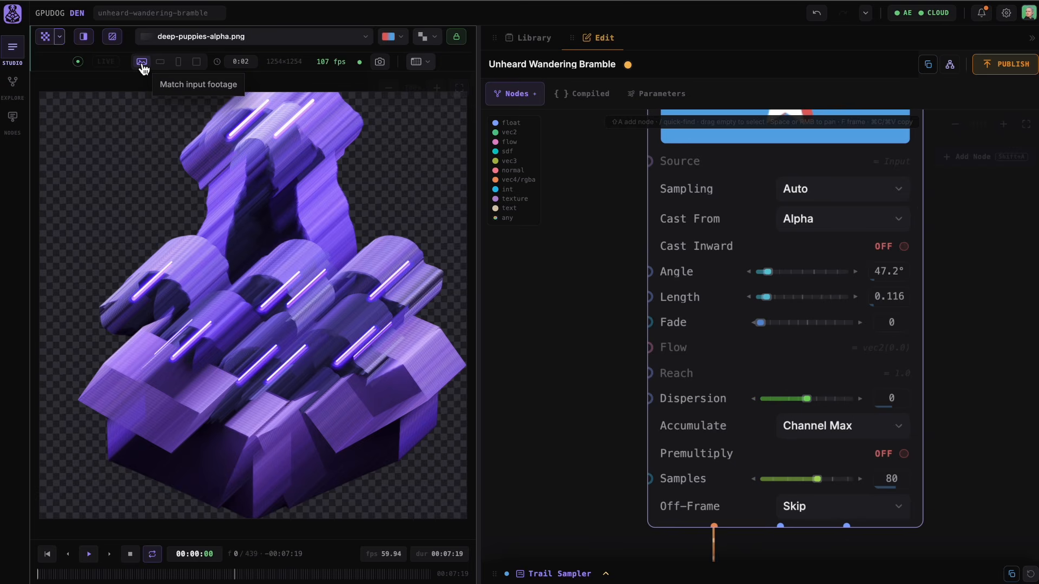
Step: Add a Sampler node beside the Trail Sampler and preview its output on its own
{"action": "left_click_drag", "start_coordinate": [598, 449], "coordinate": [796, 382]}
{"action": "scroll", "coordinate": [613, 346], "scroll_direction": "down", "scroll_amount": 5}
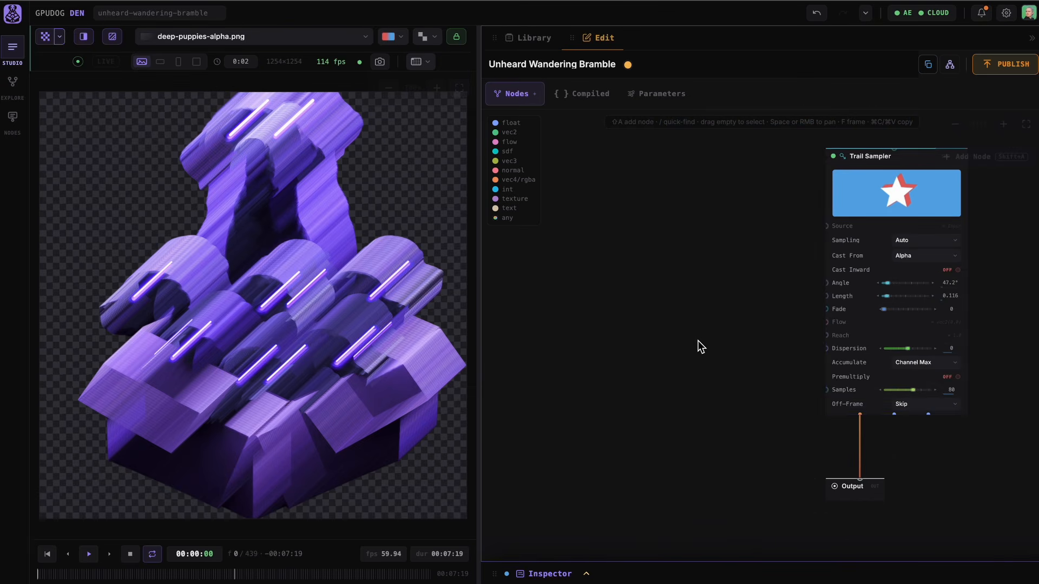
{"action": "key", "text": "shift+a"}
{"action": "type", "text": "sam"}
{"action": "key", "text": "Return"}
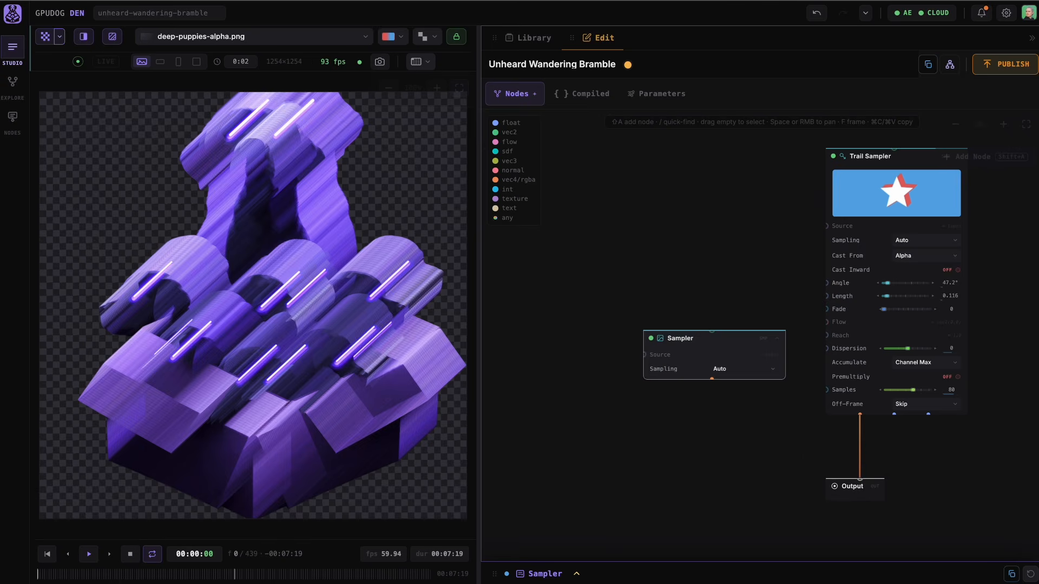
{"action": "key", "text": "2"}
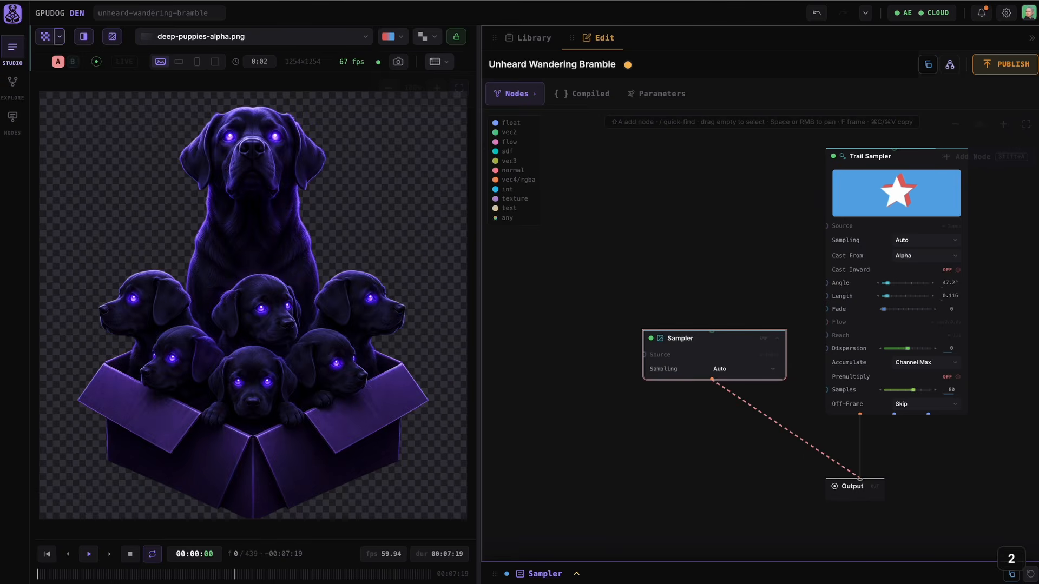
Step: Insert a Blend node before the Output with Trail Sampler as Base and Sampler as Blend, and rearrange the nodes
{"action": "left_click", "coordinate": [861, 455]}
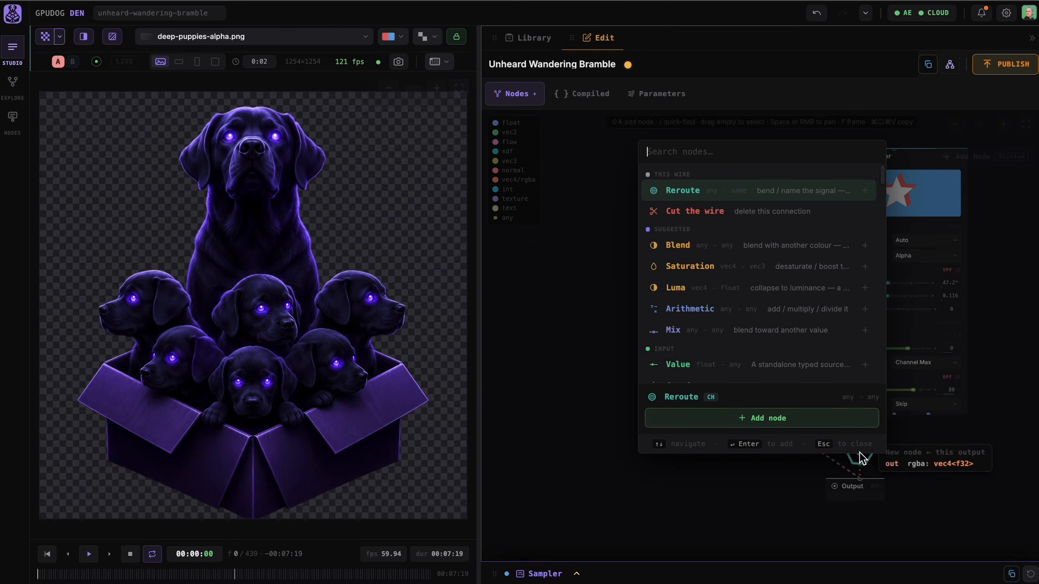
{"action": "type", "text": "blend"}
{"action": "key", "text": "Return"}
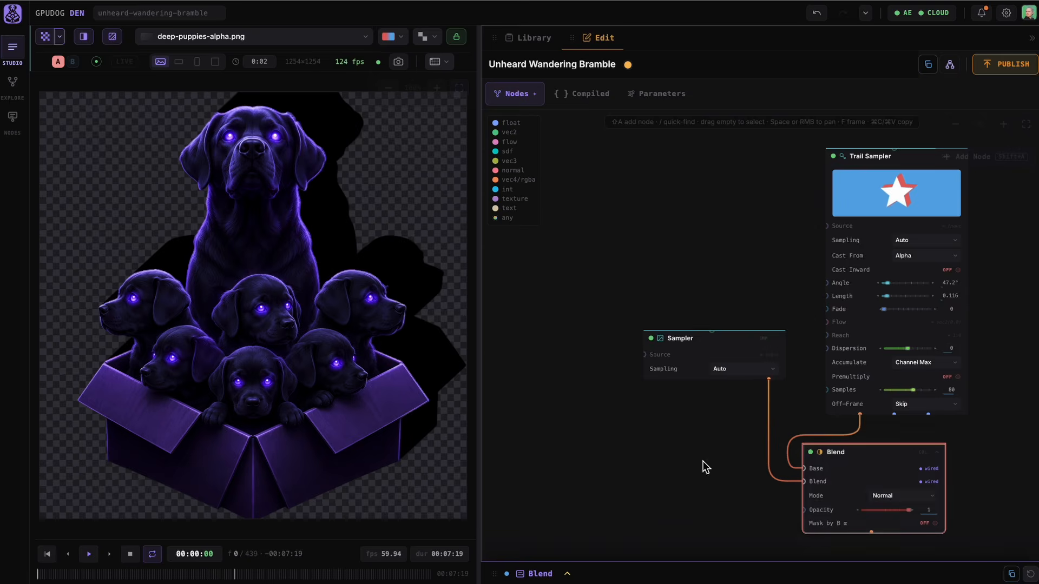
{"action": "key", "text": "2"}
{"action": "left_click_drag", "start_coordinate": [638, 250], "coordinate": [637, 340]}
{"action": "left_click_drag", "start_coordinate": [1010, 276], "coordinate": [944, 378]}
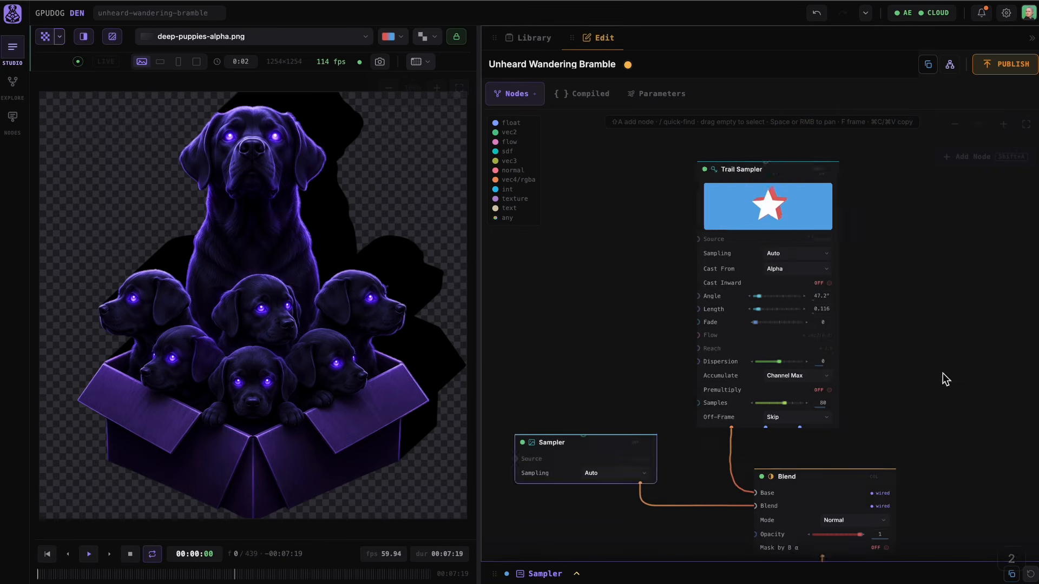
Step: Spread out the Sampler and Blend nodes, leaving more space between the Trail Sampler and the Blend node below it
{"action": "scroll", "coordinate": [944, 378], "scroll_direction": "down", "scroll_amount": 4}
{"action": "left_click_drag", "start_coordinate": [828, 230], "coordinate": [828, 151]}
{"action": "left_click_drag", "start_coordinate": [685, 418], "coordinate": [718, 403]}
{"action": "left_click_drag", "start_coordinate": [728, 510], "coordinate": [666, 353]}
{"action": "left_click_drag", "start_coordinate": [738, 381], "coordinate": [794, 467]}
{"action": "scroll", "coordinate": [862, 235], "scroll_direction": "up", "scroll_amount": 5}
{"action": "left_click_drag", "start_coordinate": [862, 235], "coordinate": [971, 290]}
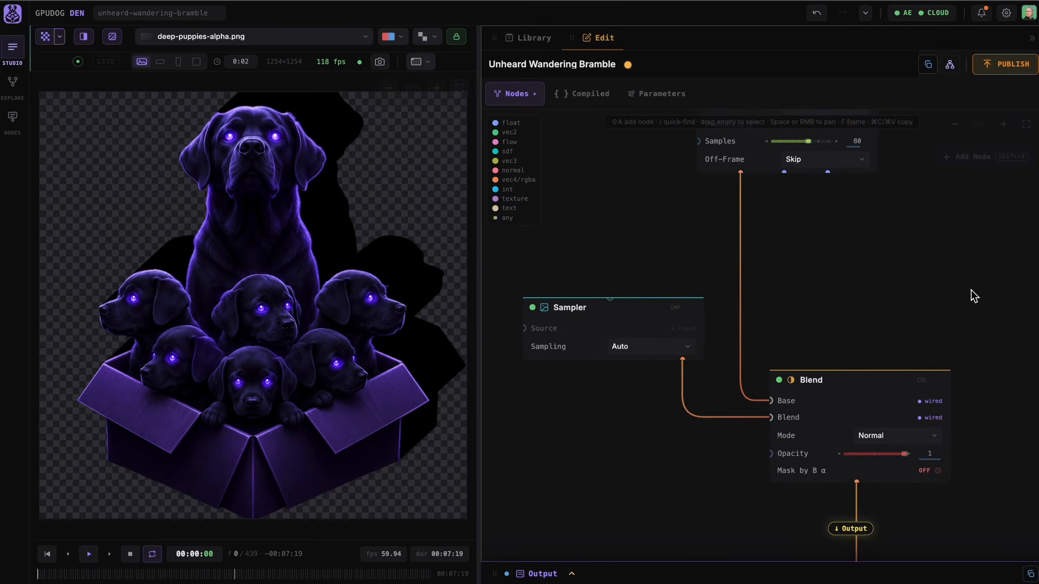
Step: Turn on Mask by B α on the Blend node
{"action": "scroll", "coordinate": [936, 508], "scroll_direction": "up", "scroll_amount": 5}
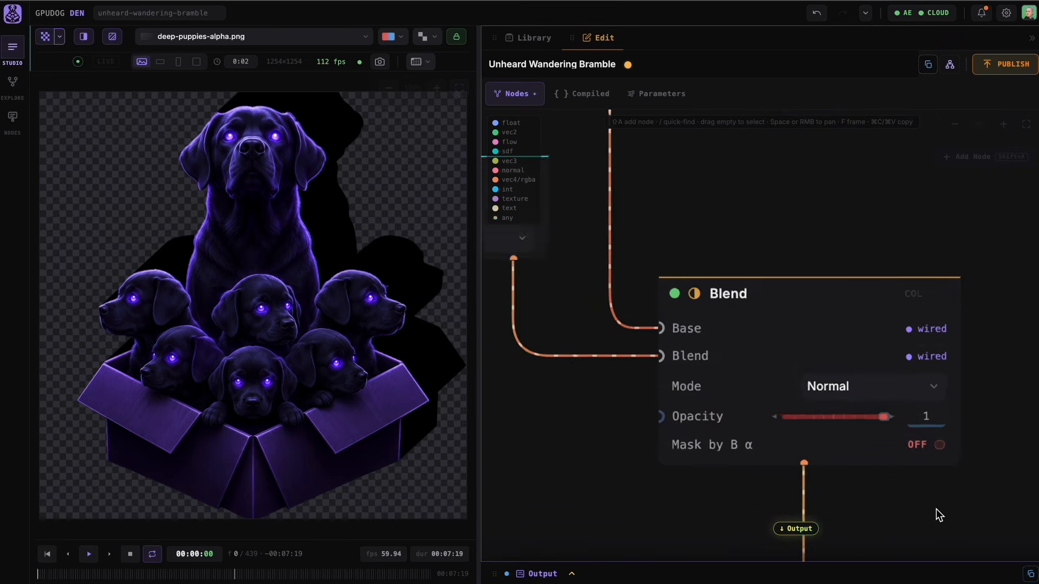
{"action": "left_click", "coordinate": [941, 437]}
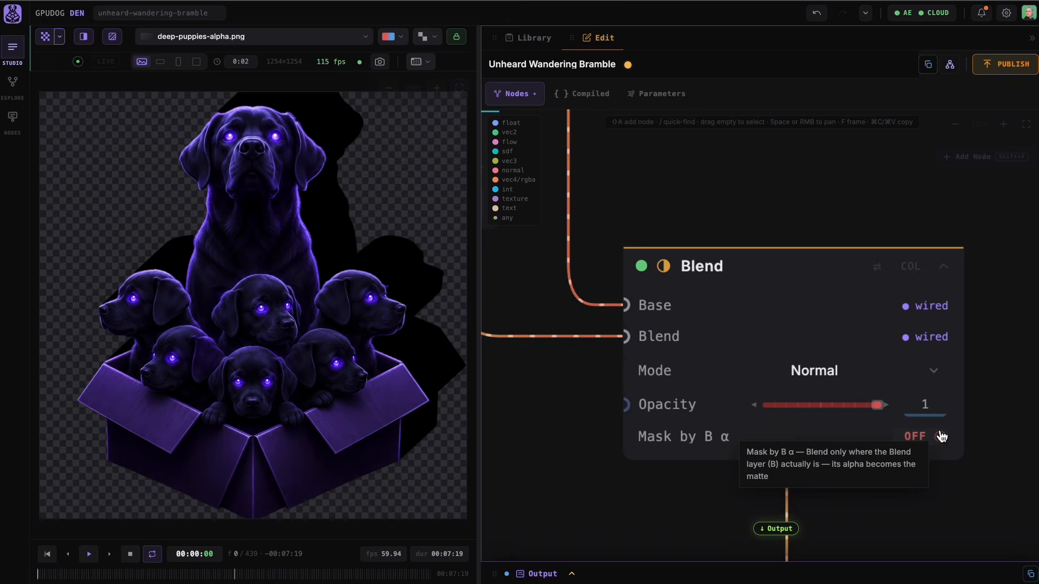
{"action": "left_click", "coordinate": [941, 436]}
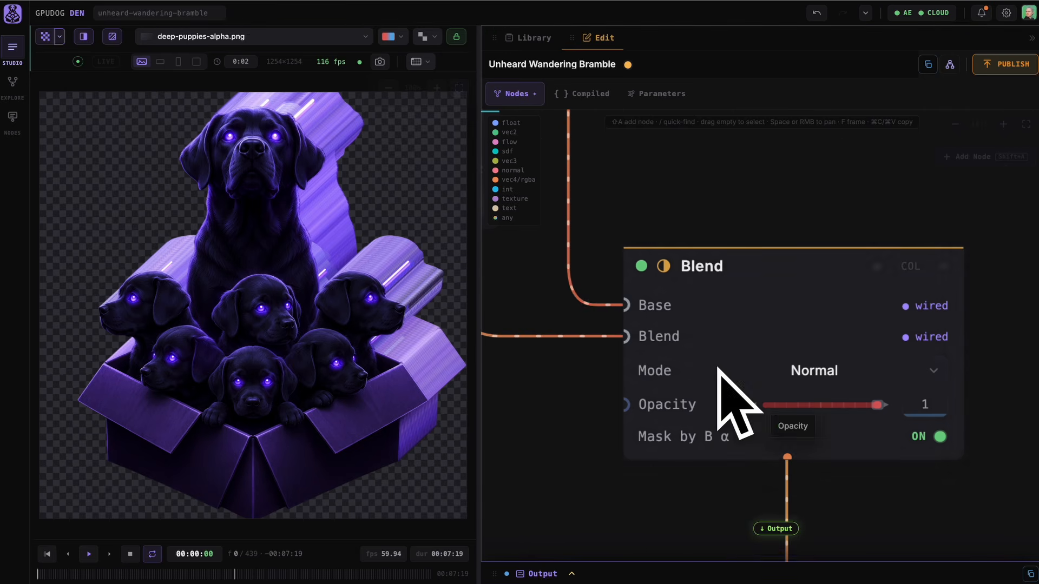
Step: Preview the Trail Sampler's matte output and add a Pre-mult node with that output wired into its Alpha
{"action": "scroll", "coordinate": [710, 363], "scroll_direction": "down", "scroll_amount": 5}
{"action": "left_click_drag", "start_coordinate": [679, 175], "coordinate": [719, 411]}
{"action": "left_click", "coordinate": [658, 288]}
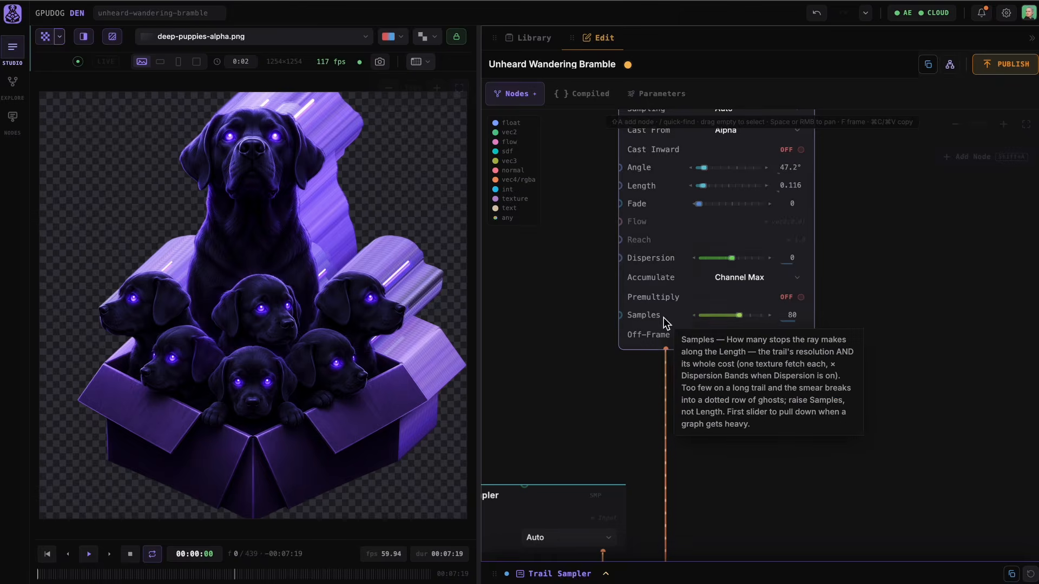
{"action": "key", "text": "1"}
{"action": "key", "text": "1"}
{"action": "key", "text": "shift+a"}
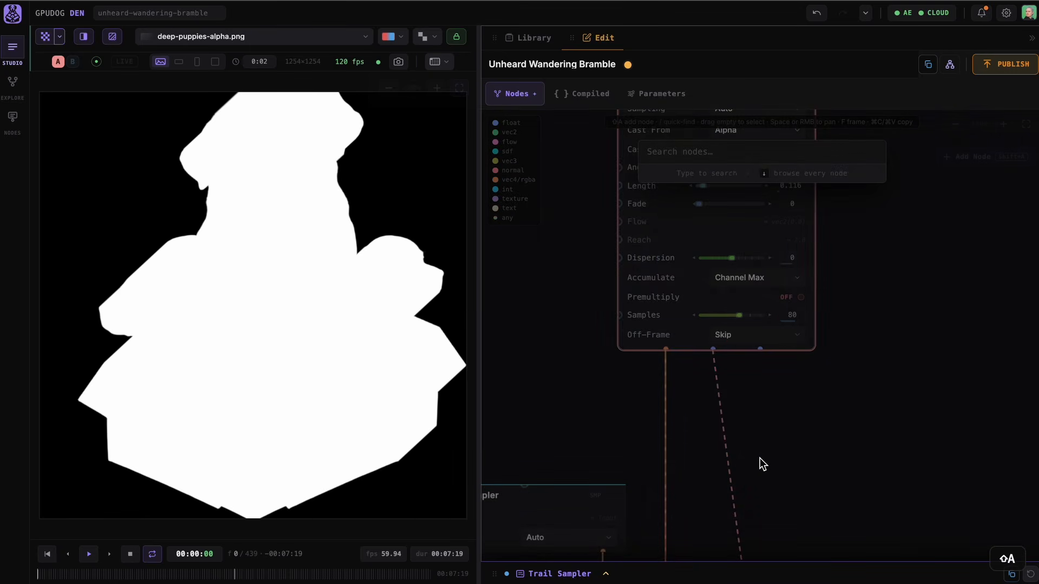
{"action": "type", "text": "pre-"}
{"action": "key", "text": "Return"}
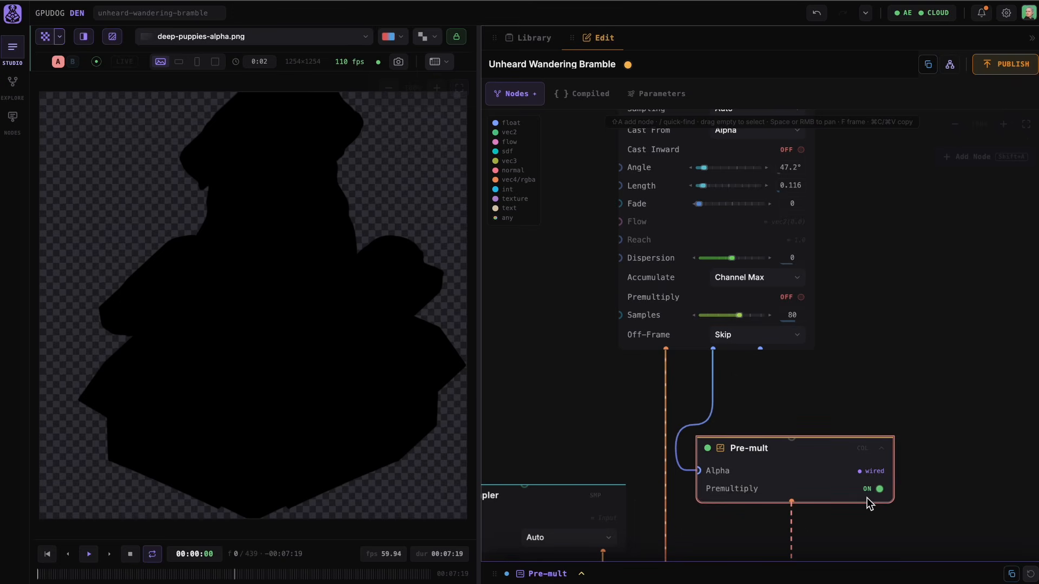
Step: Turn off Premultiply on the Pre-mult node, wire its output into the Blend's Base and preview the Blend
{"action": "scroll", "coordinate": [867, 499], "scroll_direction": "up", "scroll_amount": 5}
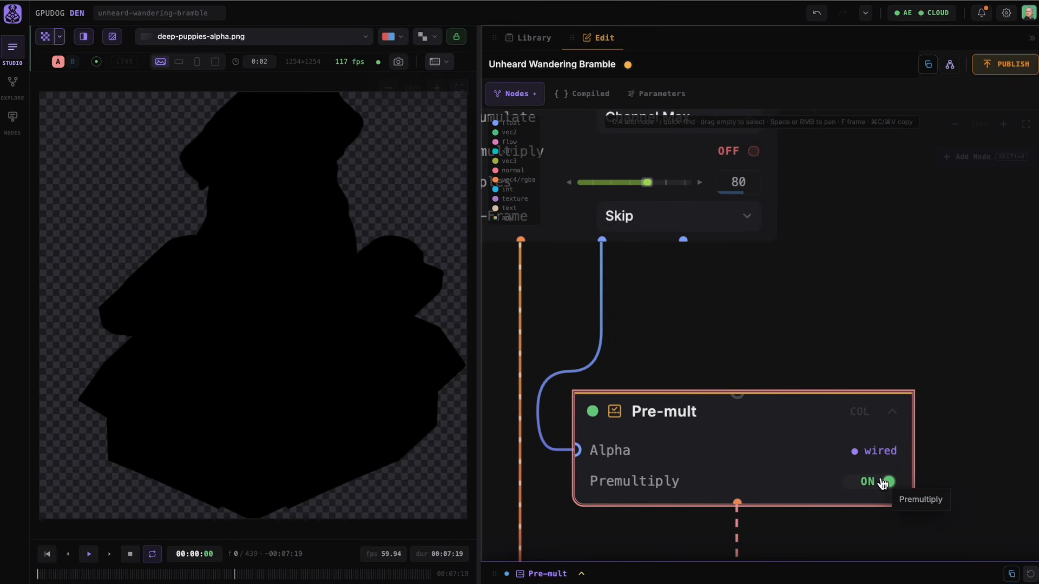
{"action": "left_click", "coordinate": [883, 483]}
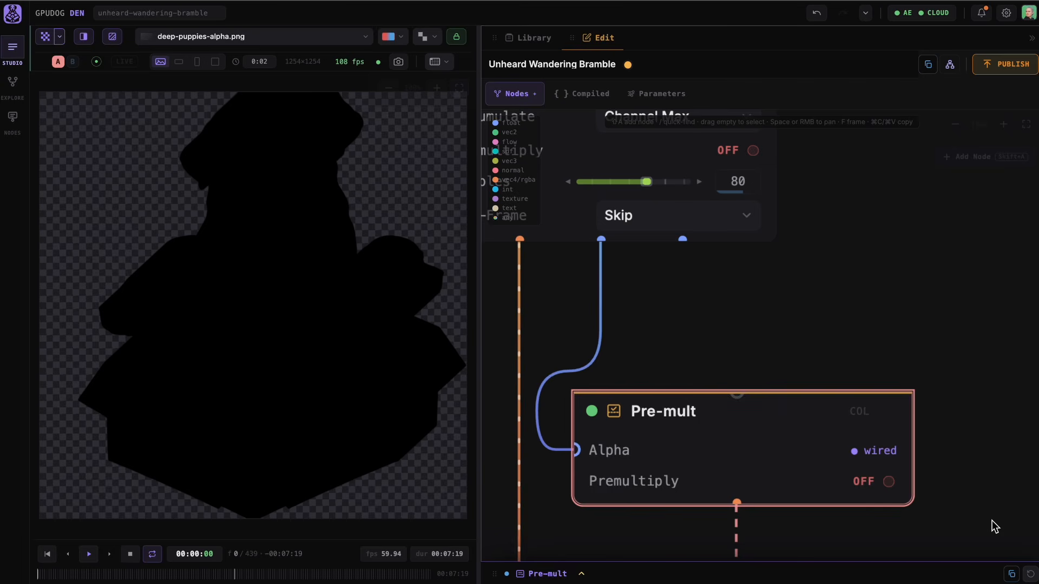
{"action": "scroll", "coordinate": [992, 522], "scroll_direction": "down", "scroll_amount": 5}
{"action": "left_click_drag", "start_coordinate": [612, 439], "coordinate": [550, 274]}
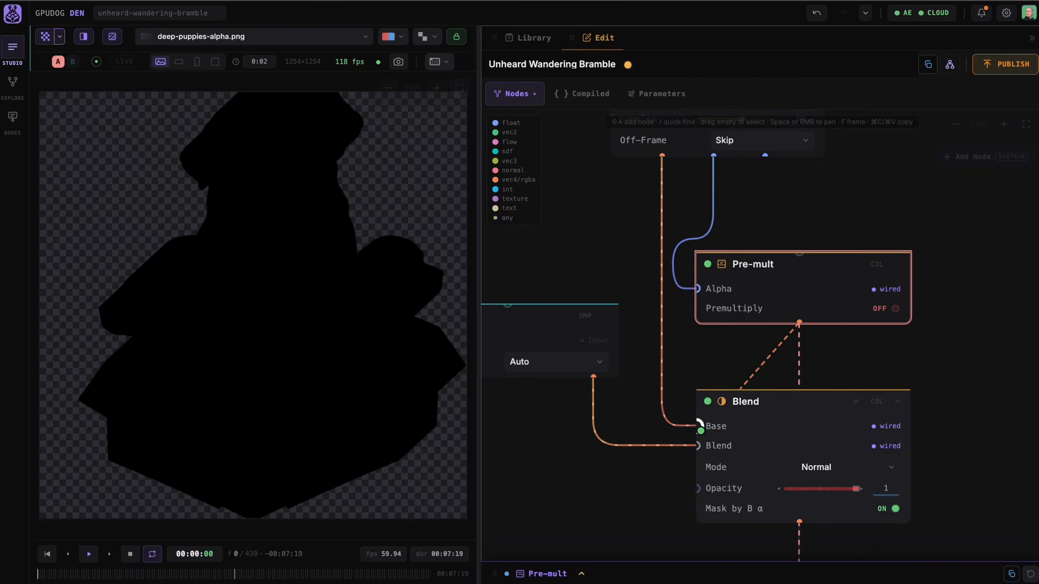
{"action": "left_click", "coordinate": [831, 422]}
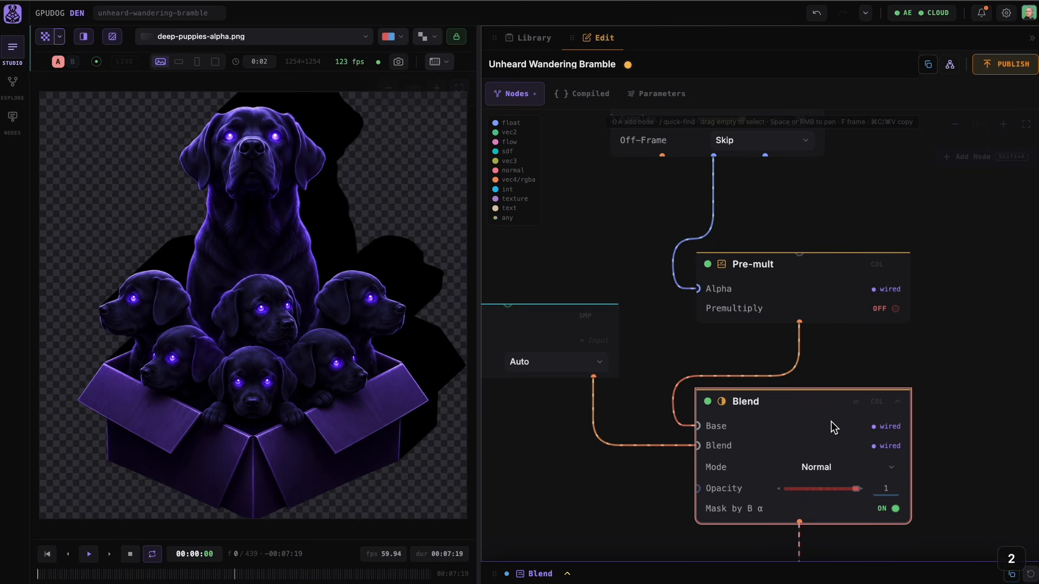
Step: Feed a new Value · Color node into the Pre-mult's Color input and set it to a dark purple
{"action": "key", "text": "f"}
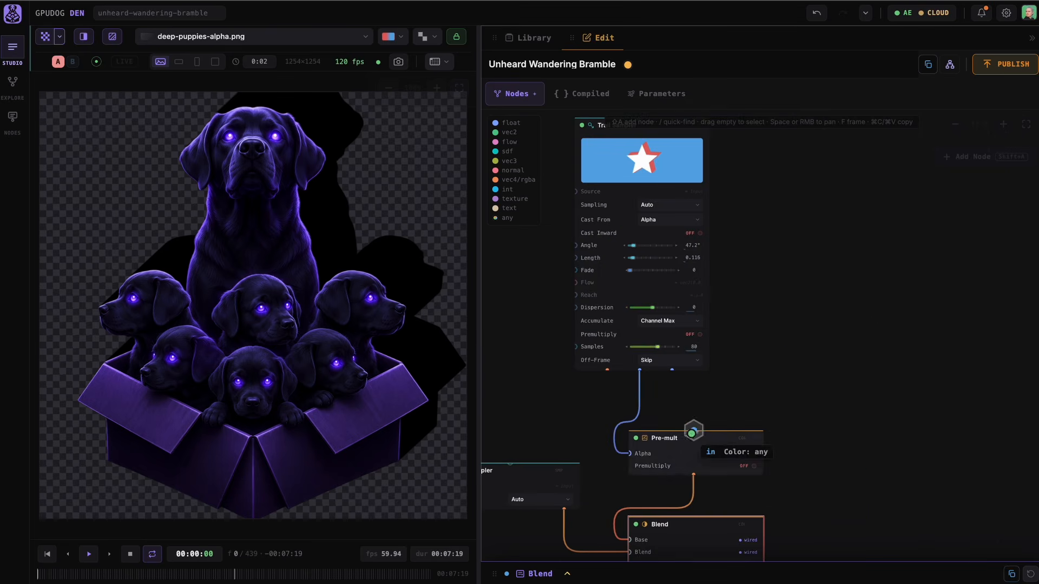
{"action": "left_click", "coordinate": [693, 432]}
{"action": "type", "text": "color"}
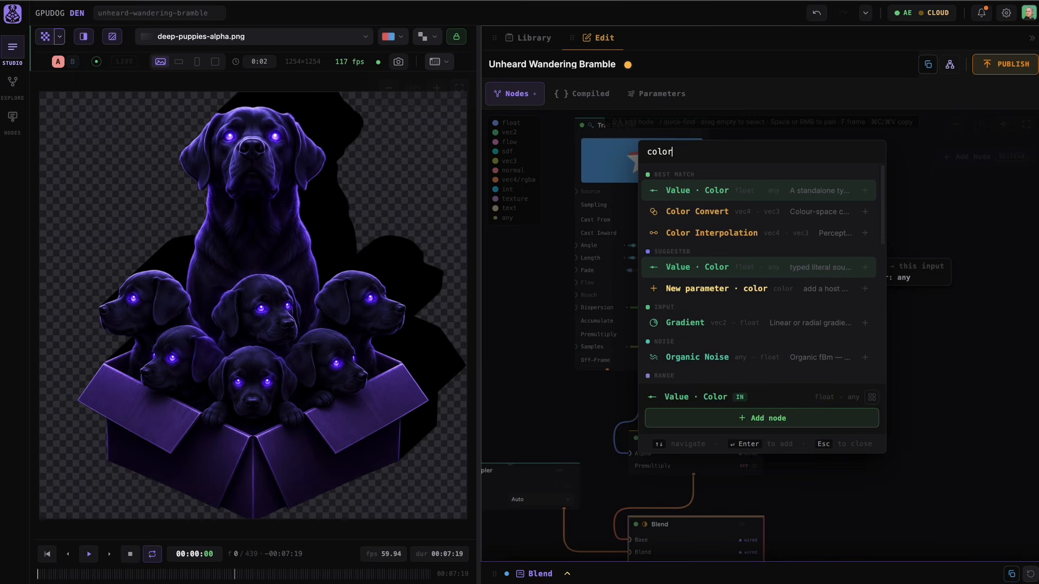
{"action": "key", "text": "Return"}
{"action": "left_click", "coordinate": [964, 446]}
{"action": "left_click_drag", "start_coordinate": [1001, 416], "coordinate": [1004, 404]}
{"action": "left_click", "coordinate": [947, 445]}
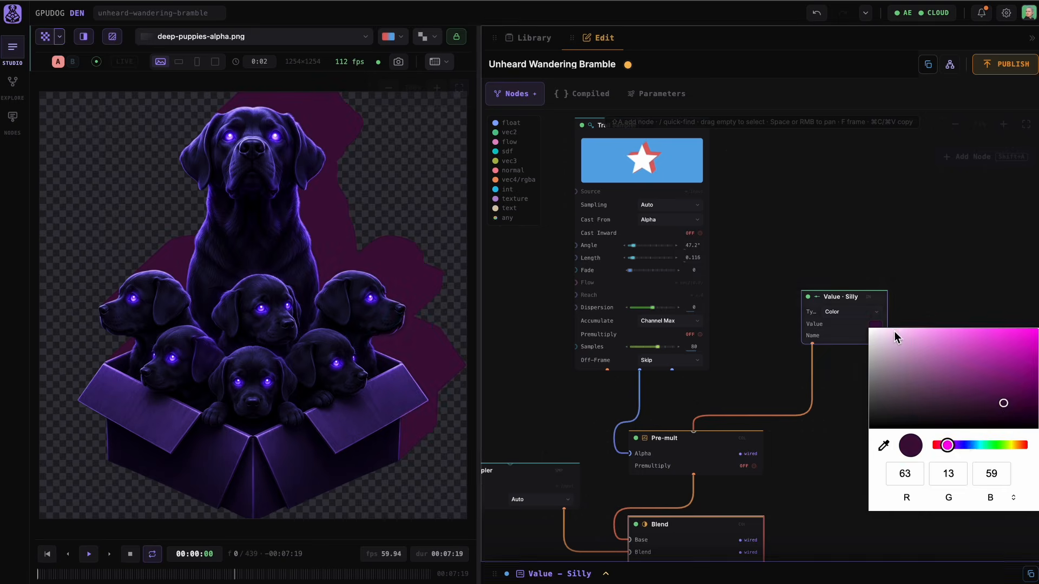
{"action": "left_click", "coordinate": [957, 223]}
Step: Preview the Trail Sampler's distance output and route it through a new Colormap node into the Pre-mult's Color input
{"action": "left_click", "coordinate": [658, 353]}
{"action": "key", "text": "2"}
{"action": "key", "text": "2"}
{"action": "key", "text": "2"}
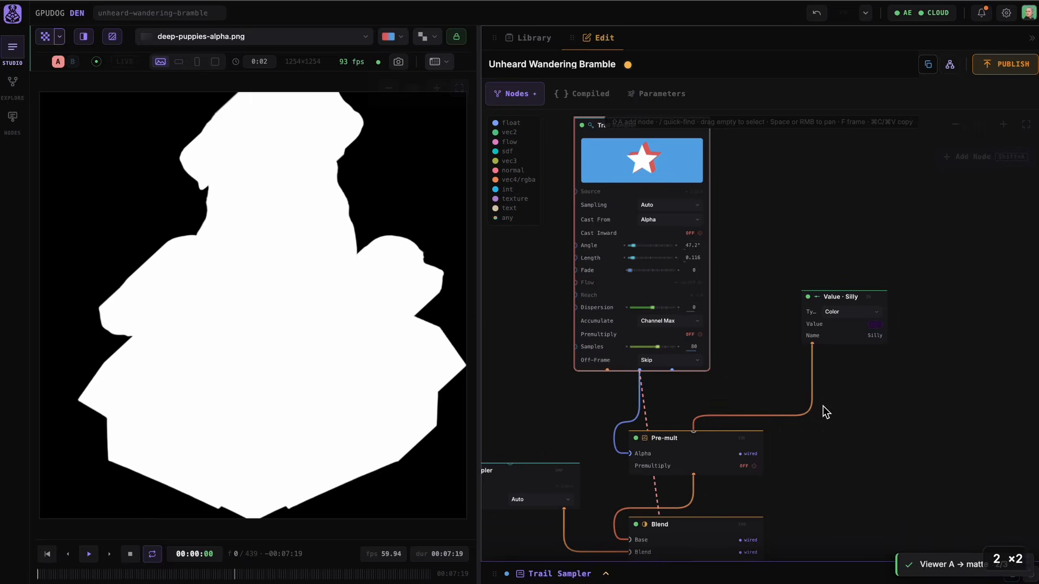
{"action": "key", "text": "alt+Tab"}
{"action": "left_click_drag", "start_coordinate": [310, 237], "coordinate": [336, 213]}
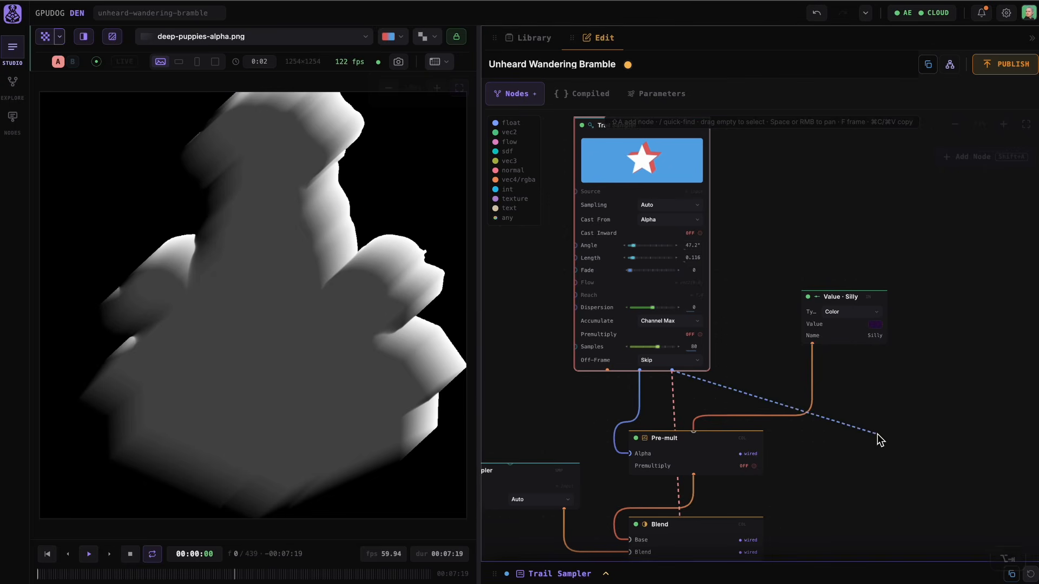
{"action": "left_click_drag", "start_coordinate": [881, 440], "coordinate": [880, 440]}
{"action": "type", "text": "colorma"}
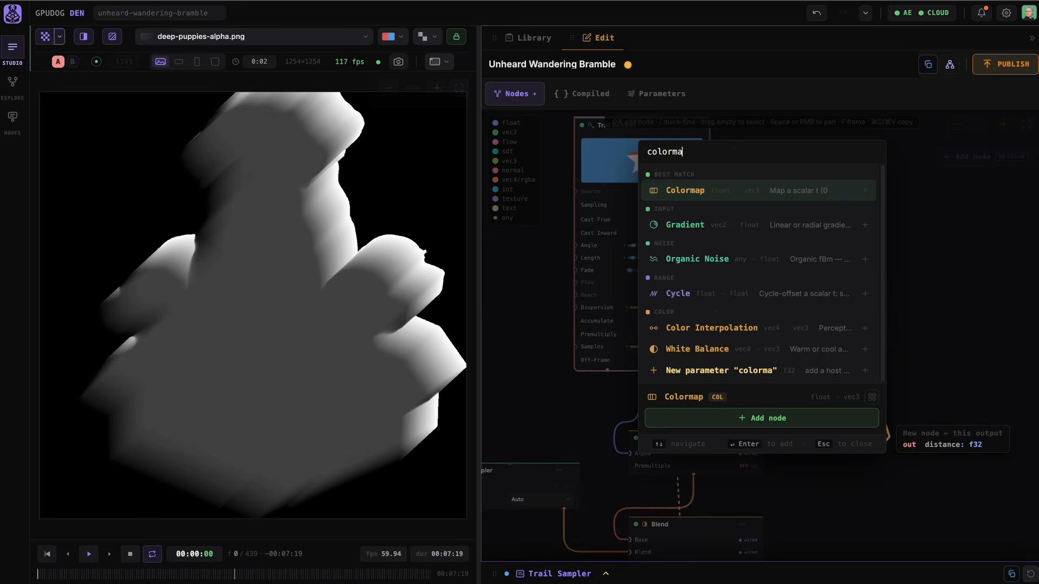
{"action": "key", "text": "Return"}
{"action": "left_click_drag", "start_coordinate": [926, 436], "coordinate": [936, 360]}
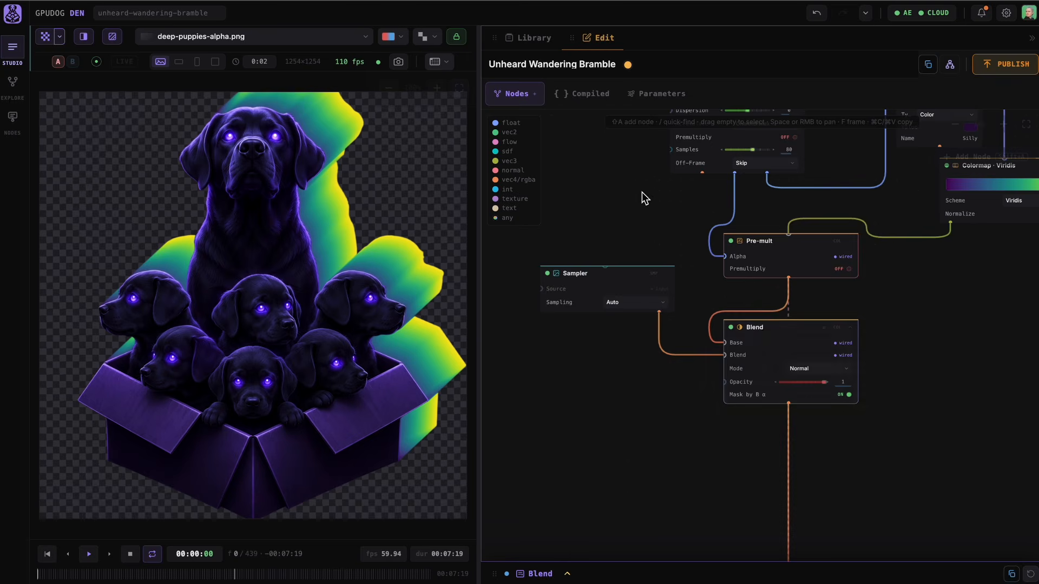
Step: Set the Trail Sampler's Angle to 113.9° and Length to 0.107, and turn on Cast Inward
{"action": "left_click_drag", "start_coordinate": [642, 192], "coordinate": [631, 448]}
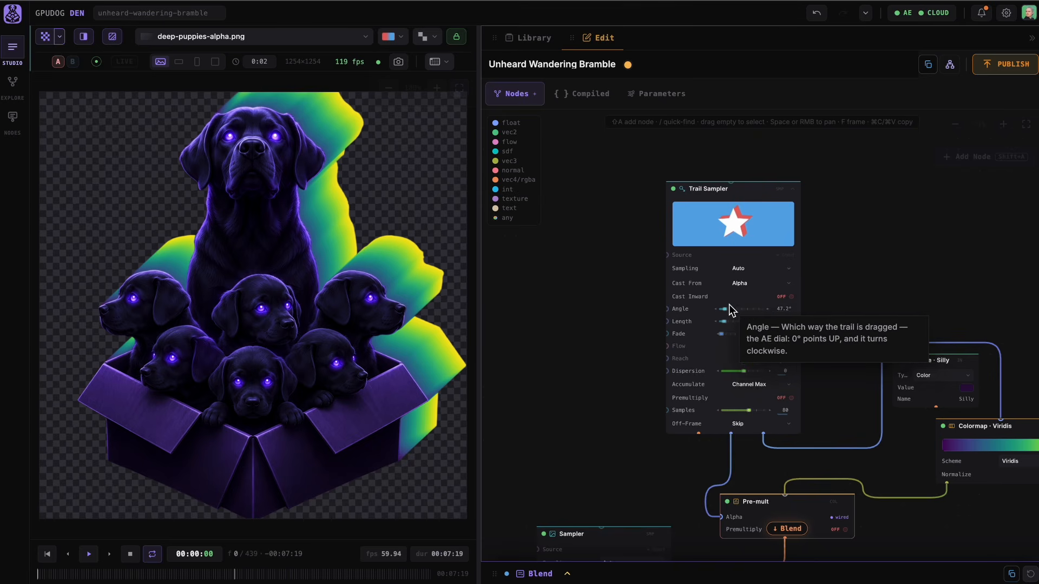
{"action": "left_click_drag", "start_coordinate": [731, 307], "coordinate": [739, 308]}
{"action": "scroll", "coordinate": [722, 344], "scroll_direction": "up", "scroll_amount": 4}
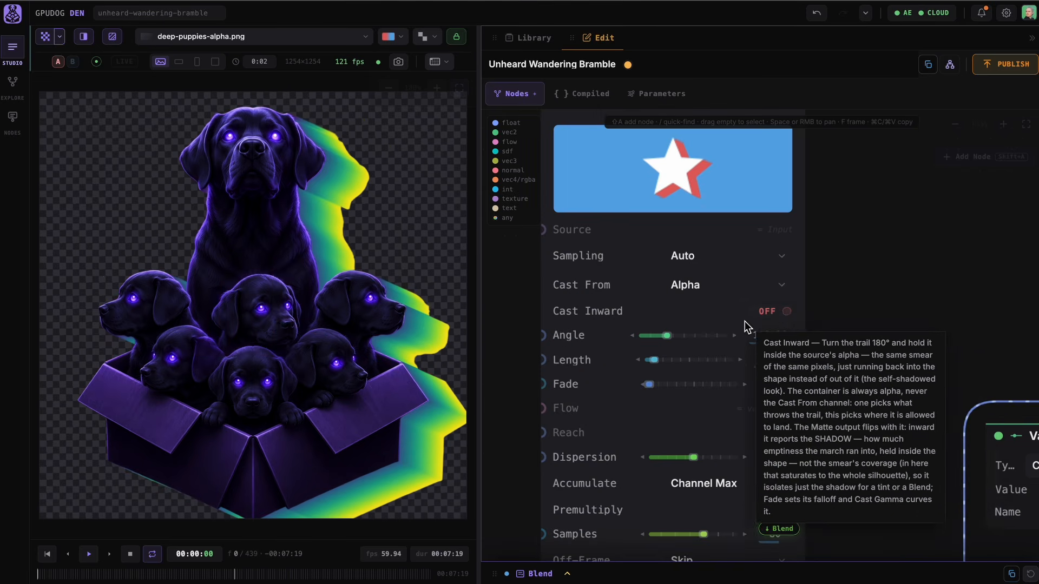
{"action": "left_click", "coordinate": [787, 311]}
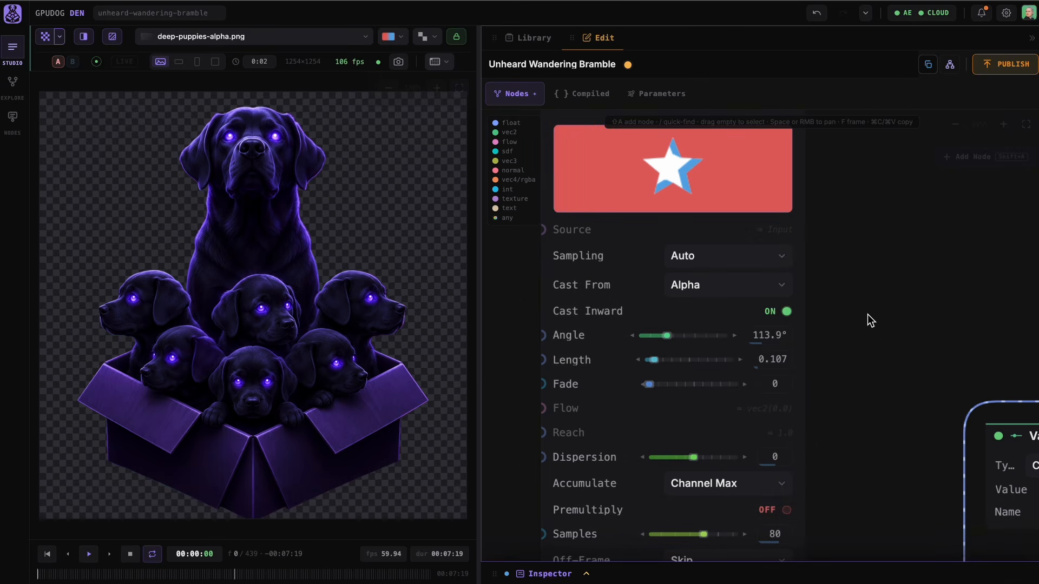
Step: Swap the Base and Blend inputs of the Blend node
{"action": "scroll", "coordinate": [842, 427], "scroll_direction": "down", "scroll_amount": 5}
{"action": "scroll", "coordinate": [828, 453], "scroll_direction": "down", "scroll_amount": 5}
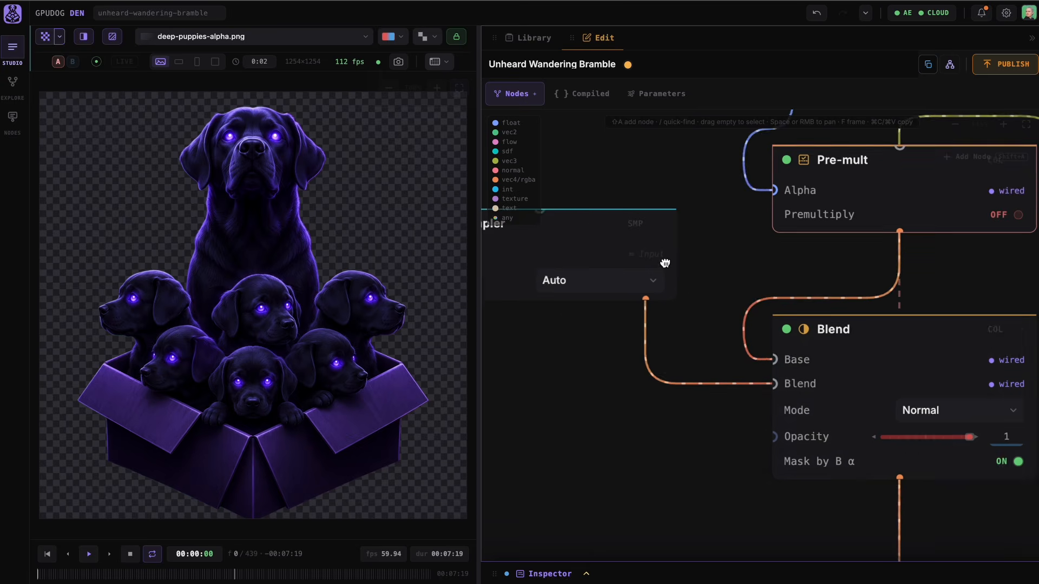
{"action": "left_click", "coordinate": [930, 328]}
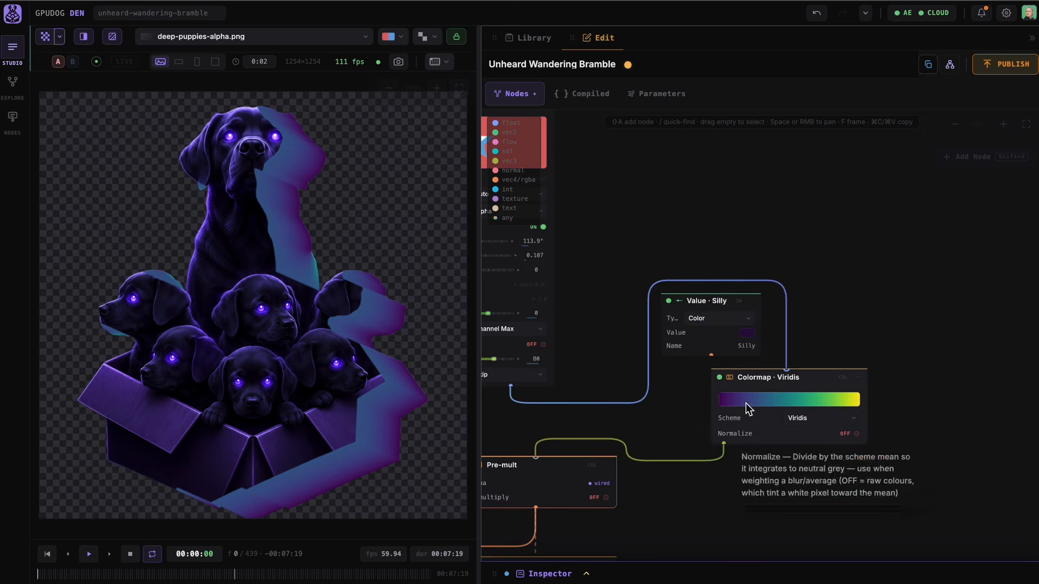
Step: Delete the unused color Value node and insert a Cycle node on the wire between the Trail Sampler and Colormap
{"action": "left_click", "coordinate": [713, 301]}
{"action": "key", "text": "Delete"}
{"action": "left_click_drag", "start_coordinate": [767, 379], "coordinate": [906, 392]}
{"action": "left_click", "coordinate": [709, 400]}
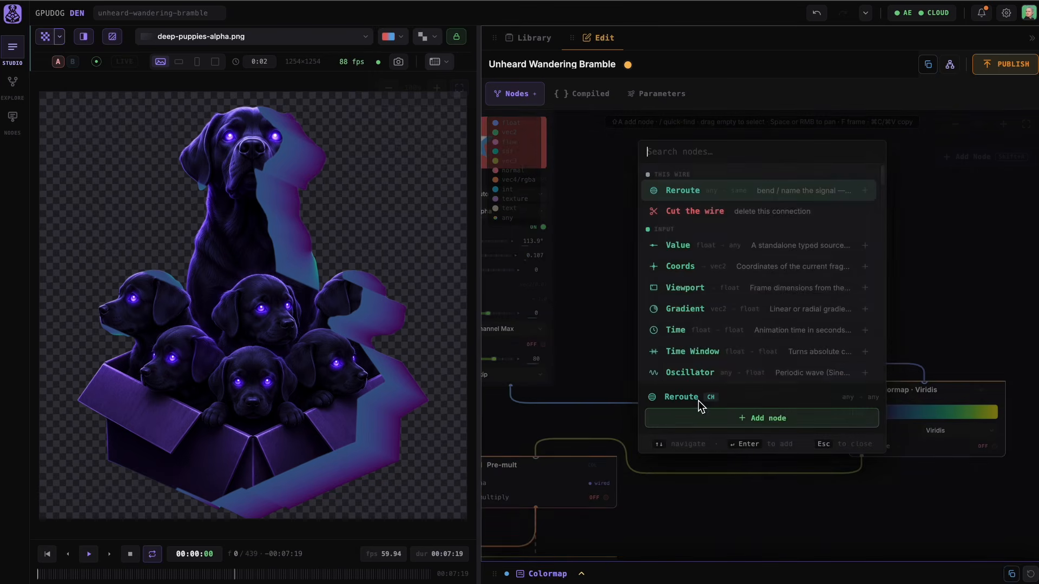
{"action": "type", "text": "cyc"}
{"action": "key", "text": "Return"}
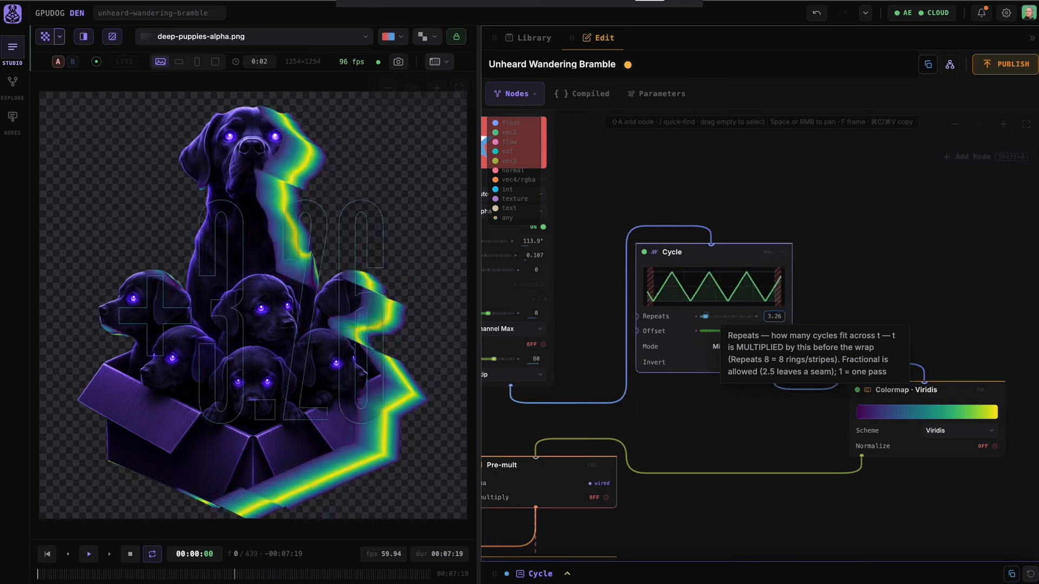
Step: Set the Cycle's Repeats to 1.67 and Offset to 164.1°, and the Trail Sampler's Angle to 47.1°, Length to 0.074 and Fade to 21
{"action": "left_click_drag", "start_coordinate": [571, 245], "coordinate": [794, 316]}
{"action": "mouse_move", "coordinate": [698, 343]}
{"action": "left_mouse_down"}
{"action": "mouse_move", "coordinate": [709, 343]}
{"action": "mouse_move", "coordinate": [688, 328]}
{"action": "left_mouse_up"}
{"action": "left_click_drag", "start_coordinate": [699, 314], "coordinate": [696, 315]}
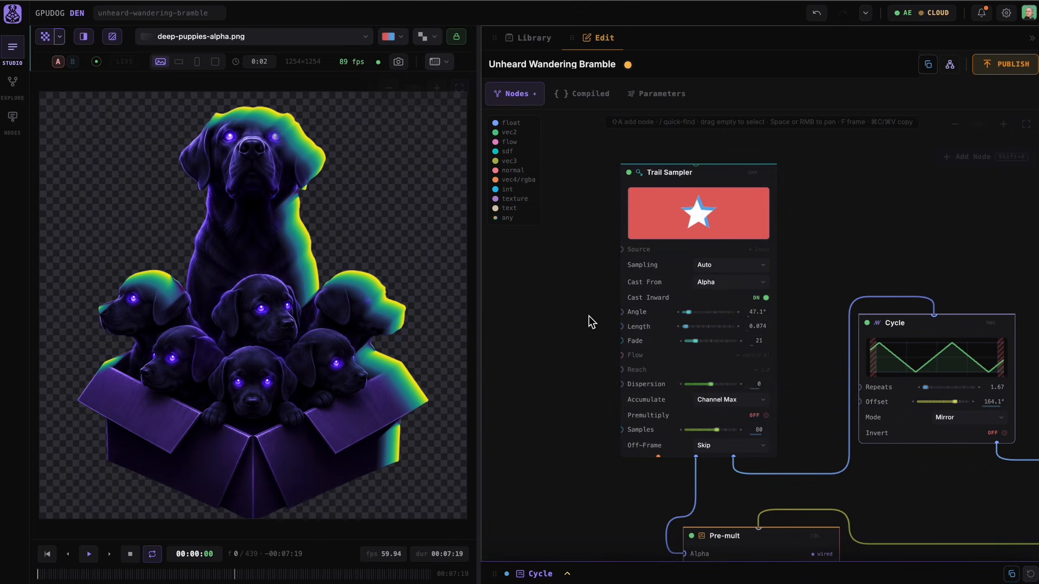
Step: Create Angle, Length and Fade parameters linked to the matching inputs of the Trail Sampler
{"action": "left_click_drag", "start_coordinate": [589, 316], "coordinate": [687, 306]}
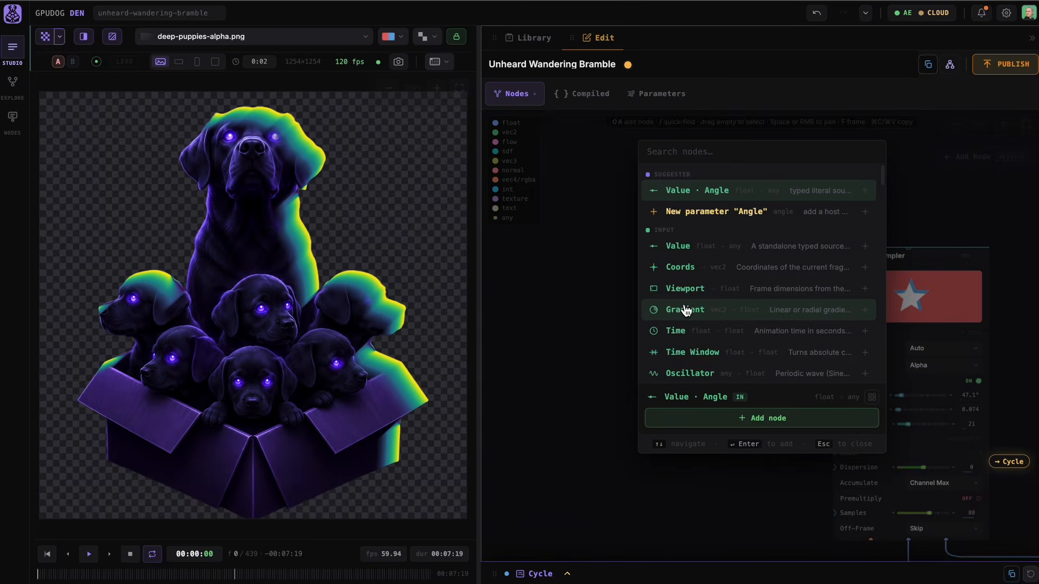
{"action": "key", "text": "Return"}
{"action": "left_click_drag", "start_coordinate": [834, 410], "coordinate": [571, 390]}
{"action": "key", "text": "Return"}
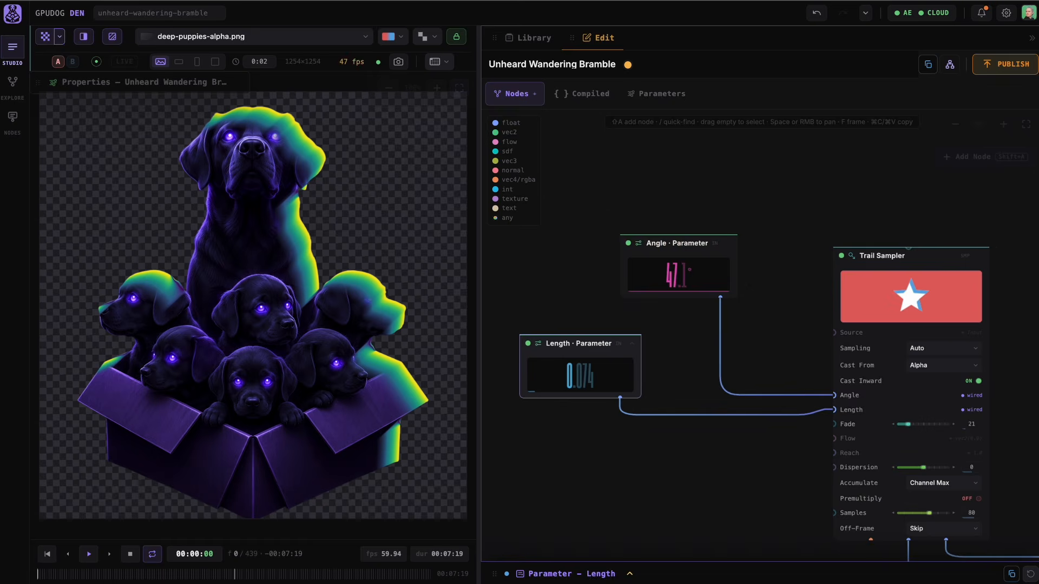
{"action": "left_click_drag", "start_coordinate": [697, 473], "coordinate": [582, 480]}
{"action": "key", "text": "Down"}
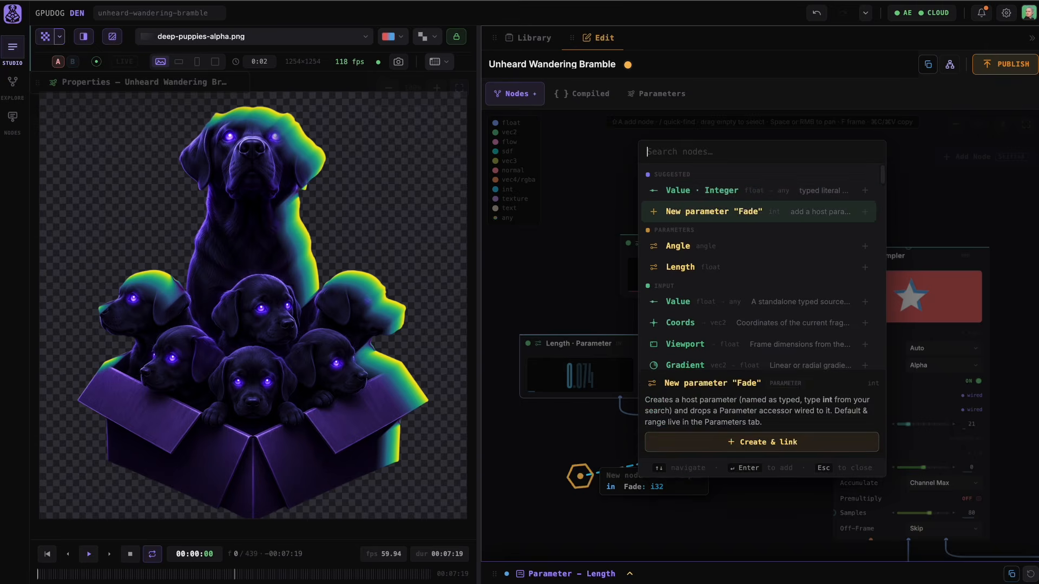
{"action": "key", "text": "Return"}
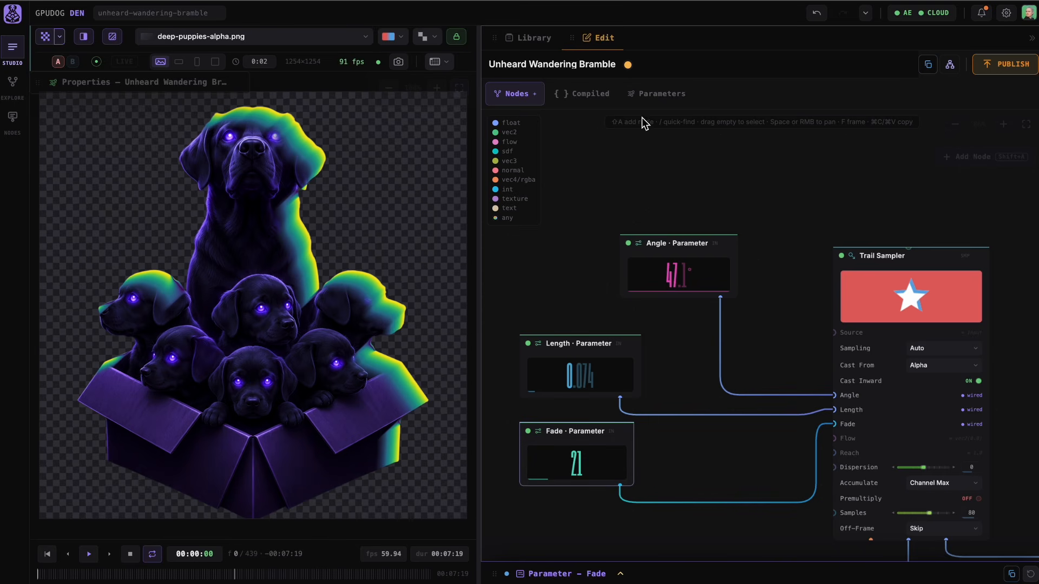
Step: Show the GPUppy's parameters in a floating properties panel and reposition it over the preview
{"action": "left_click", "coordinate": [654, 95]}
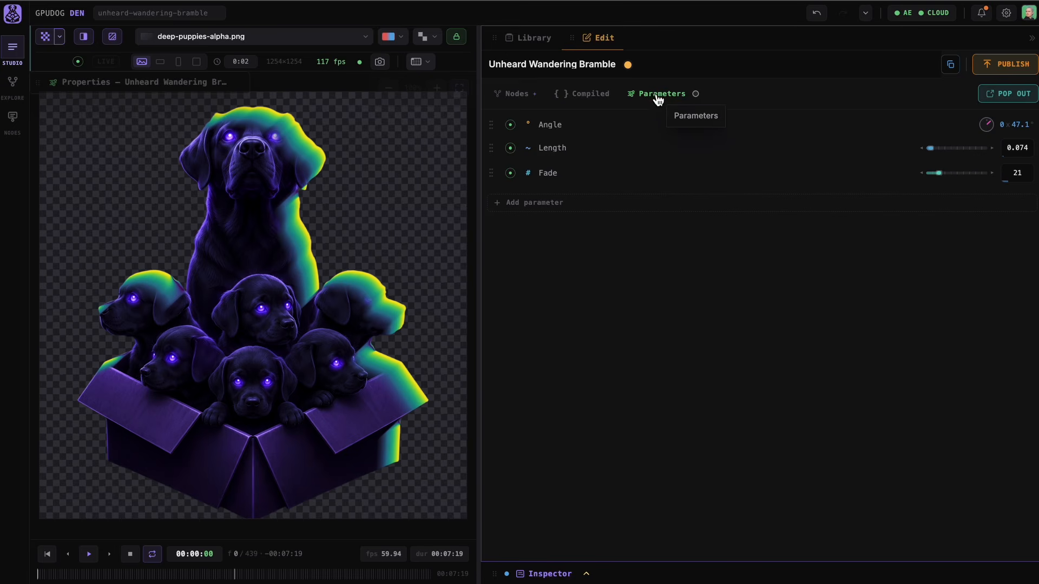
{"action": "left_click", "coordinate": [1007, 97]}
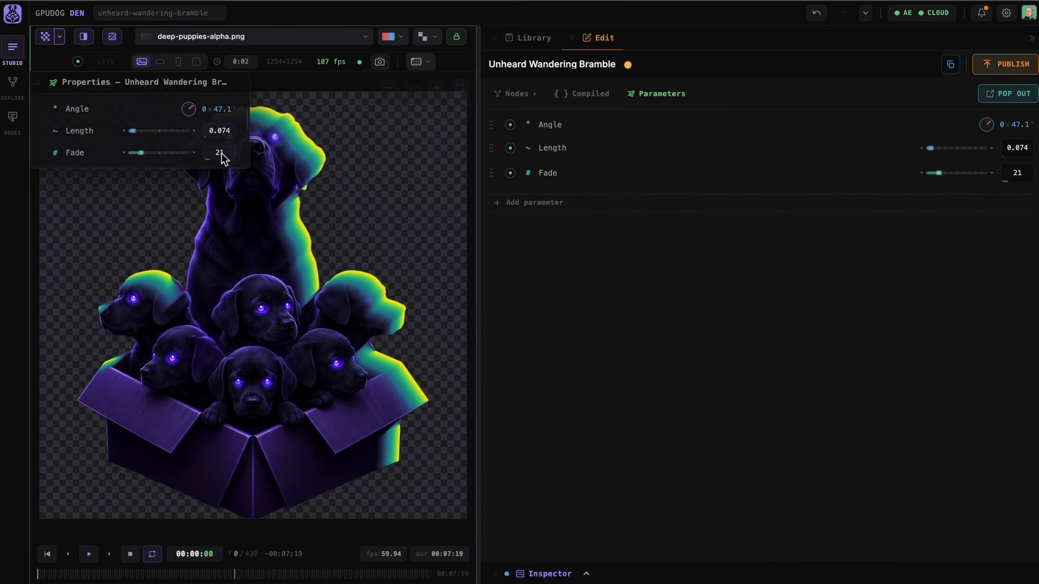
{"action": "mouse_move", "coordinate": [118, 80]}
{"action": "left_mouse_down"}
{"action": "mouse_move", "coordinate": [172, 112]}
{"action": "mouse_move", "coordinate": [131, 88]}
{"action": "left_mouse_up"}
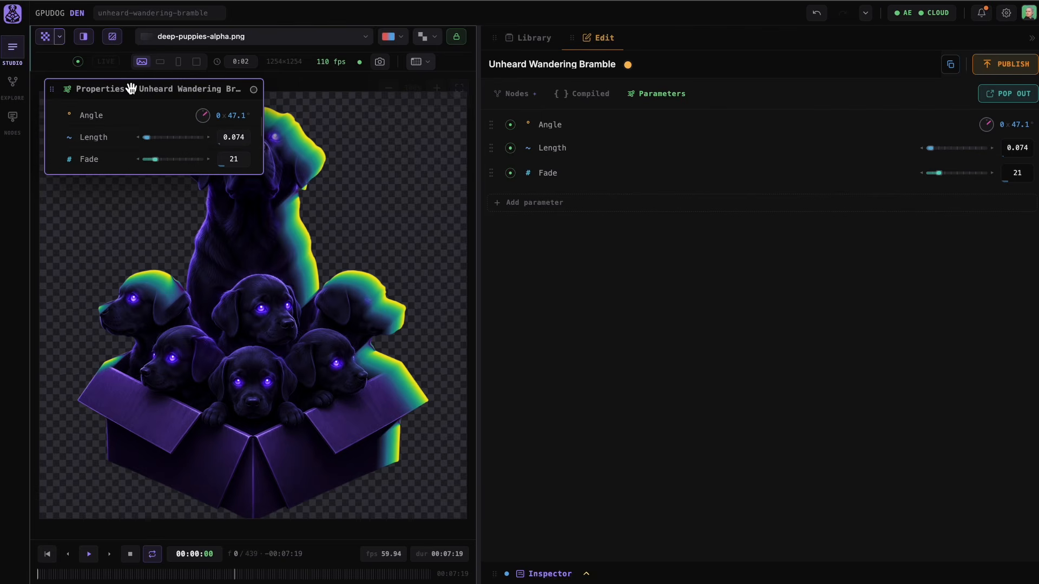
Step: Set the parameters in the floating properties panel to Length 0.063, Fade 35 and Angle 123.7°
{"action": "left_click_drag", "start_coordinate": [152, 140], "coordinate": [178, 137]}
{"action": "type", "text": "0.125"}
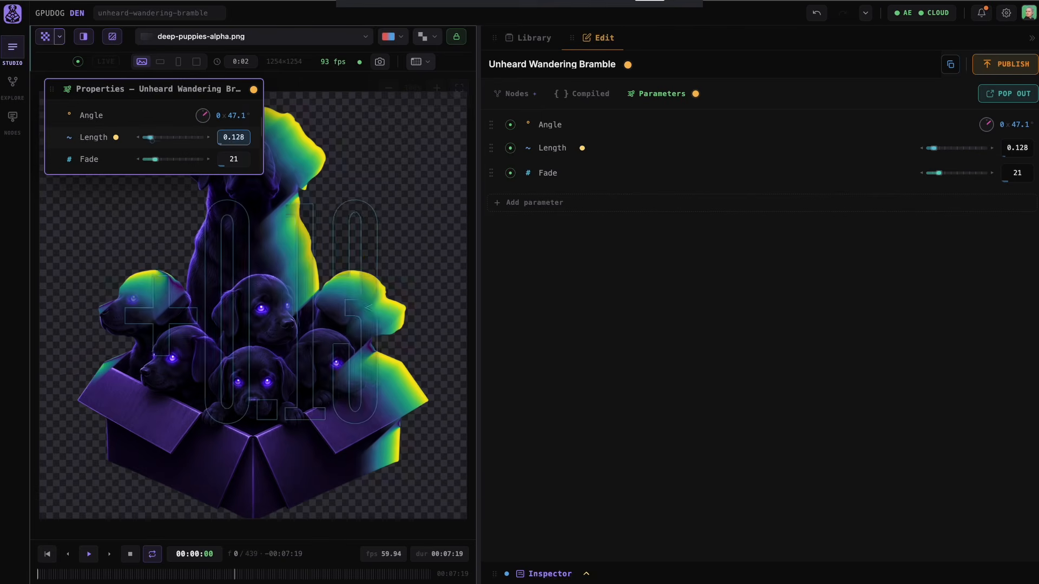
{"action": "key", "text": "Tab"}
{"action": "type", "text": "0"}
{"action": "left_click_drag", "start_coordinate": [142, 160], "coordinate": [146, 139]}
{"action": "left_click_drag", "start_coordinate": [238, 119], "coordinate": [278, 119]}
Step: Rename the GPUppy to Inner Long Shadow and save the draft to the library
{"action": "left_click", "coordinate": [596, 68]}
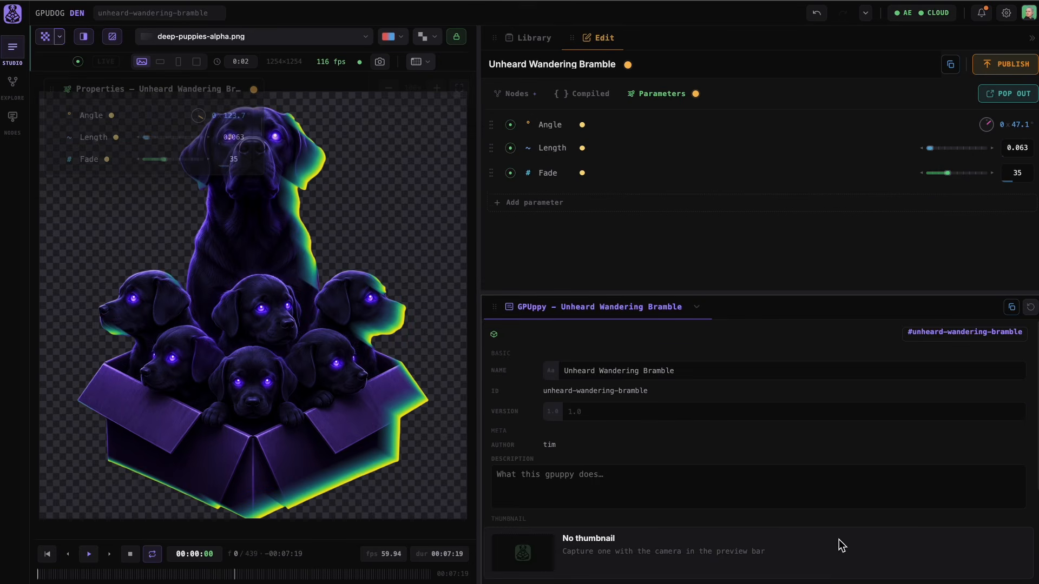
{"action": "left_click", "coordinate": [703, 373]}
{"action": "key", "text": "super+a"}
{"action": "key", "text": "BackSpace"}
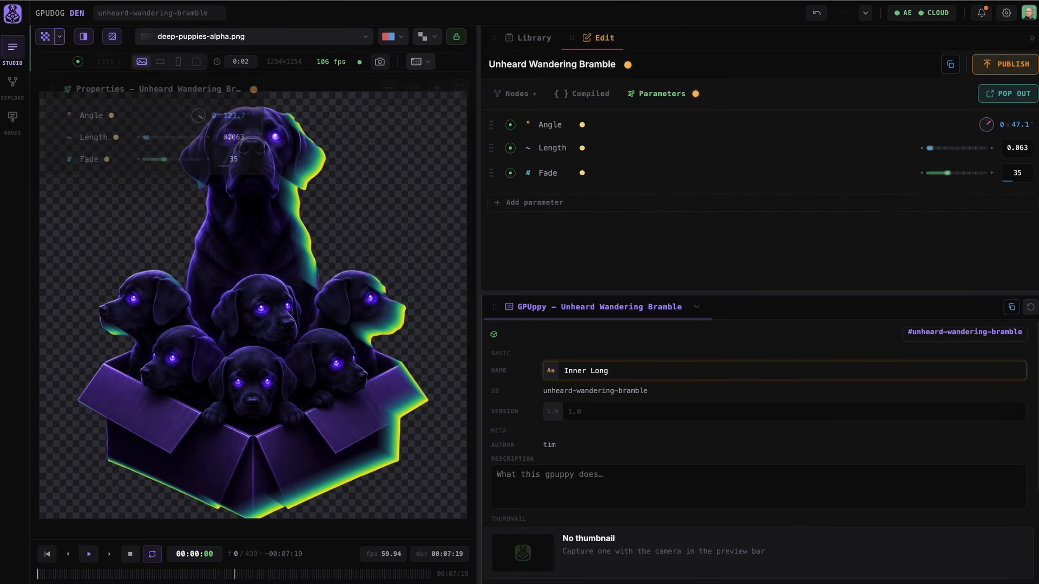
{"action": "key", "text": "Return"}
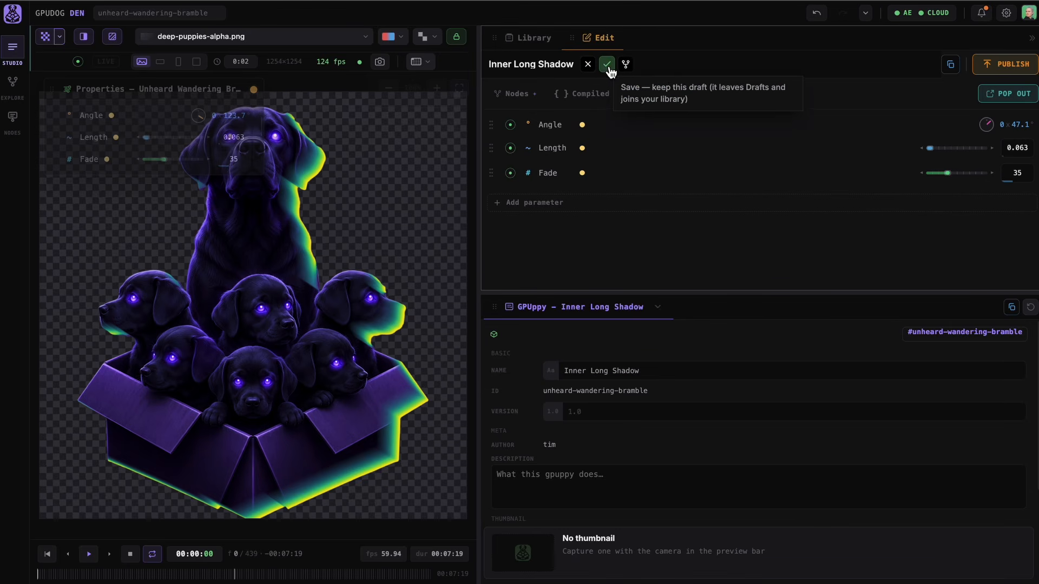
{"action": "left_click", "coordinate": [605, 65]}
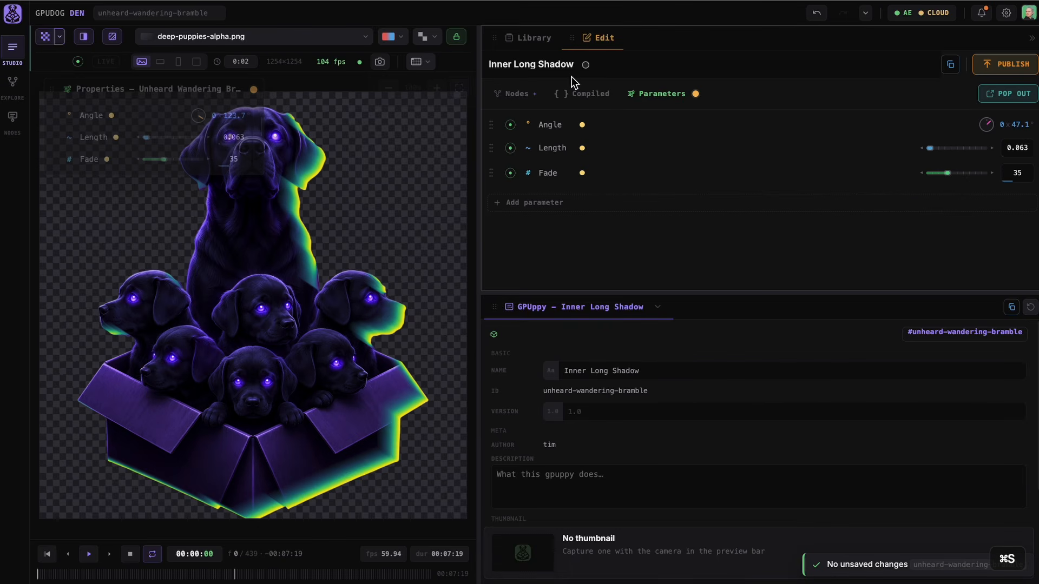
Step: Apply Inner Long Shadow to the deep-puppy layer in After Effects and set Angle to 114.1°, Length to 0.11 and Fade to 32
{"action": "left_click", "coordinate": [534, 39]}
{"action": "scroll", "coordinate": [629, 237], "scroll_direction": "down", "scroll_amount": 2}
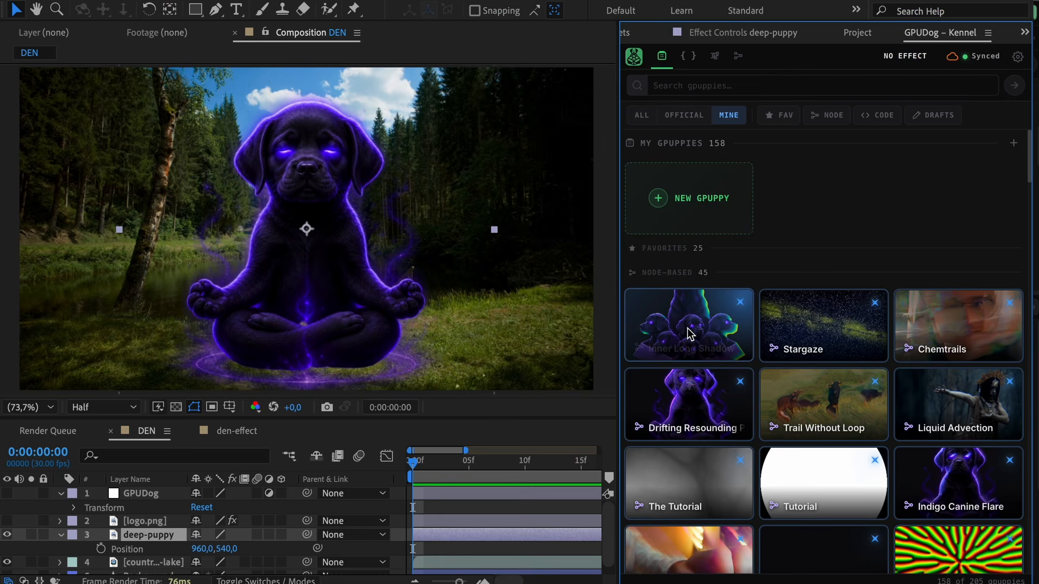
{"action": "left_click", "coordinate": [687, 330]}
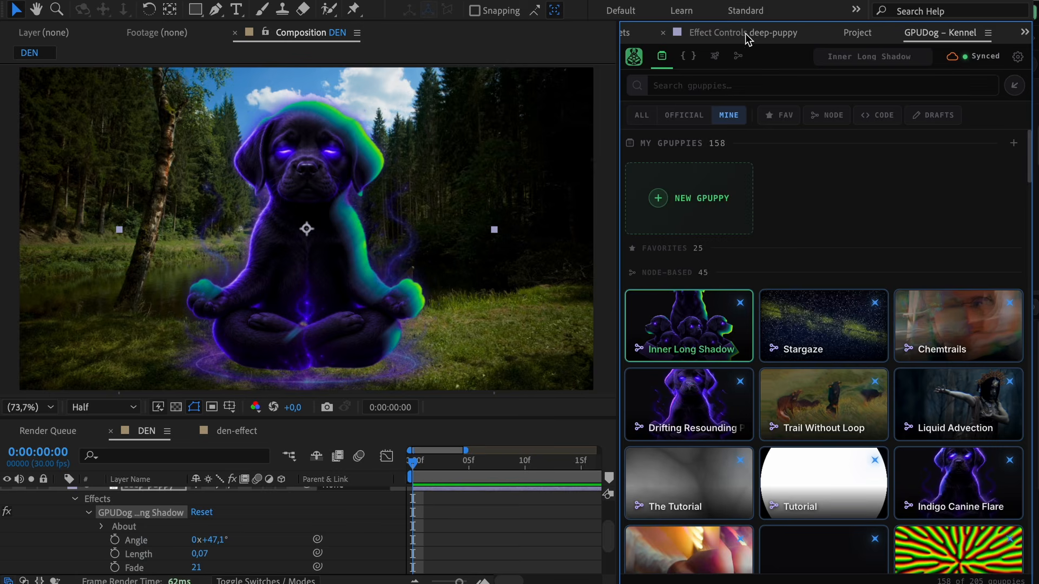
{"action": "left_click", "coordinate": [746, 35]}
{"action": "left_click_drag", "start_coordinate": [867, 228], "coordinate": [842, 236]}
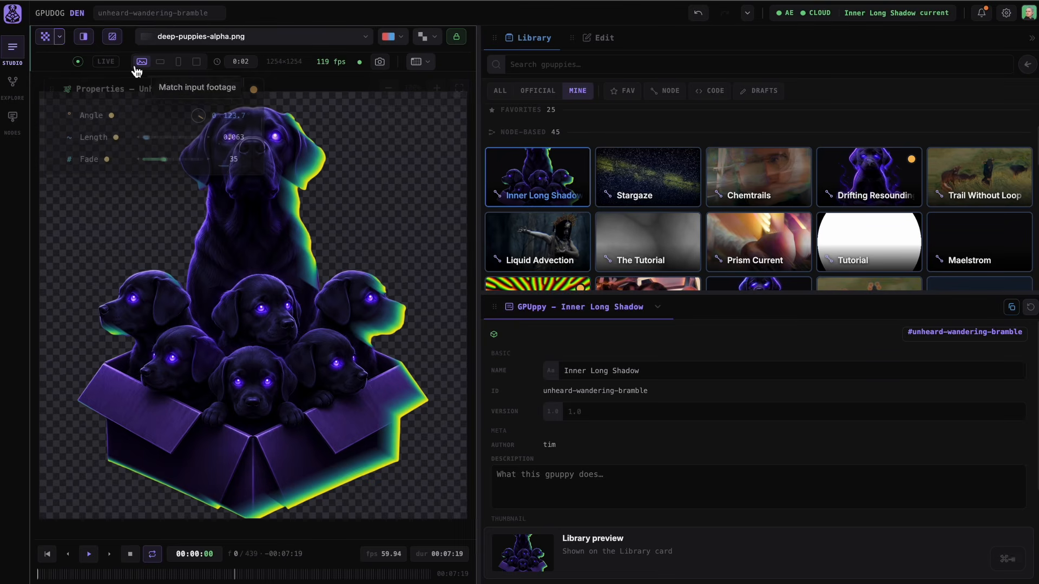
Step: Turn on live driving of the After Effects layer from GPUDog Den and show the node graph of Inner Long Shadow
{"action": "left_click", "coordinate": [106, 62]}
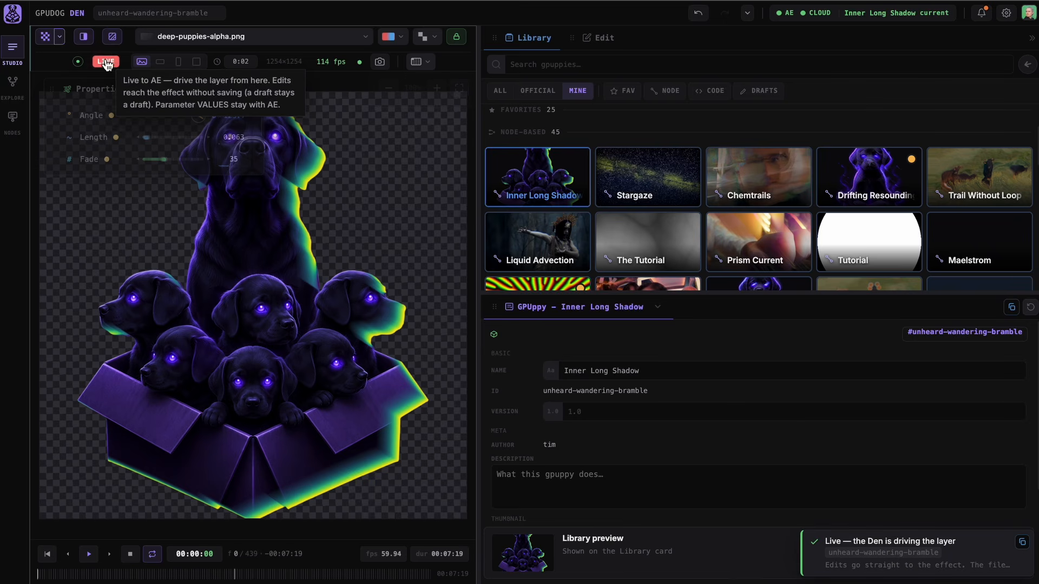
{"action": "left_click", "coordinate": [601, 39]}
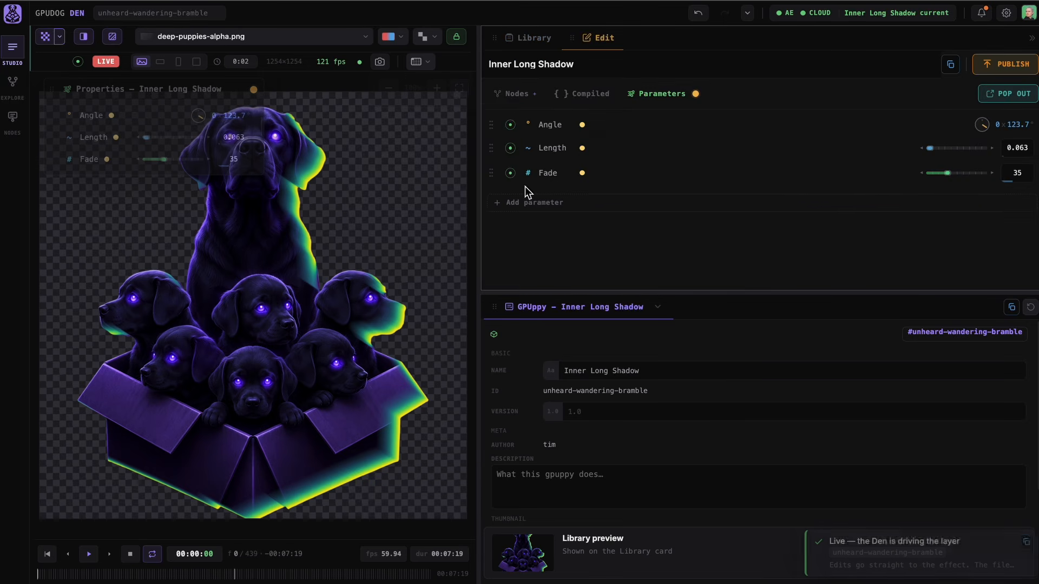
{"action": "left_click", "coordinate": [512, 102]}
{"action": "left_click_drag", "start_coordinate": [413, 350], "coordinate": [449, 348]}
{"action": "double_click", "coordinate": [917, 385]}
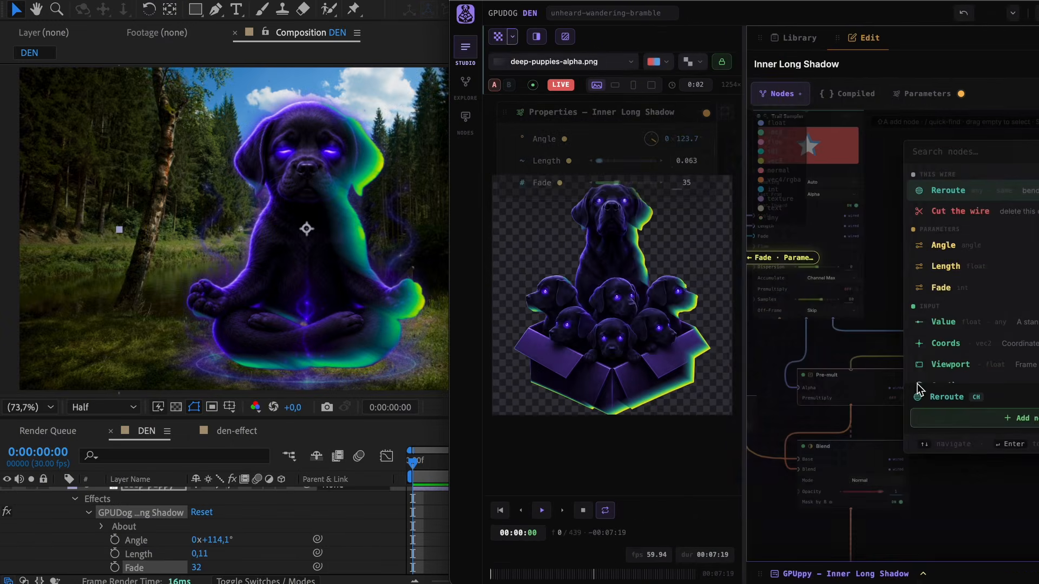
{"action": "left_click", "coordinate": [764, 344]}
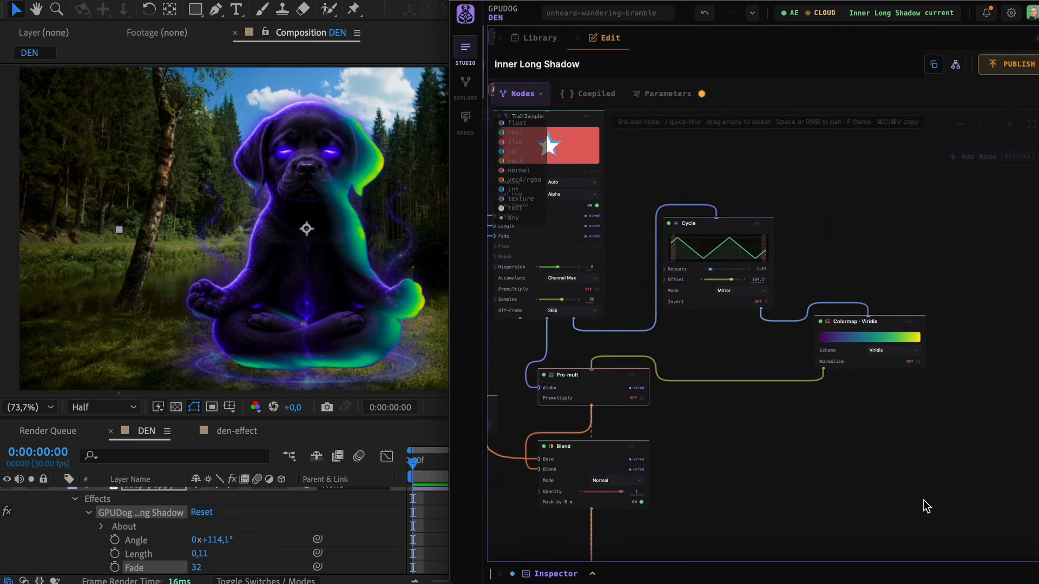
Step: Change the Colormap node's Scheme to Magma
{"action": "left_click_drag", "start_coordinate": [818, 408], "coordinate": [829, 465]}
{"action": "scroll", "coordinate": [888, 457], "scroll_direction": "up", "scroll_amount": 3}
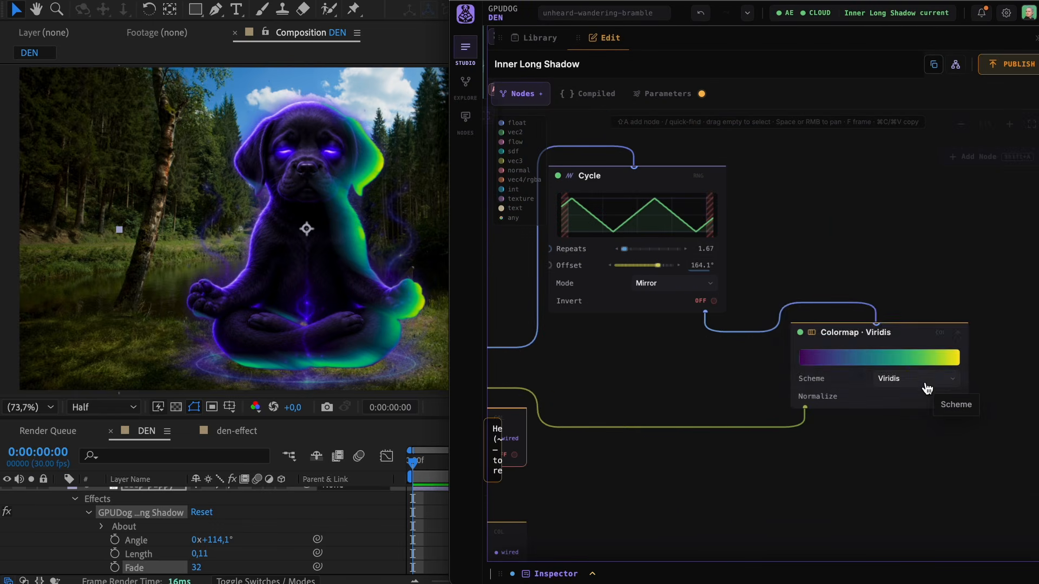
{"action": "left_click", "coordinate": [931, 381]}
{"action": "key", "text": "Down"}
{"action": "key", "text": "Down"}
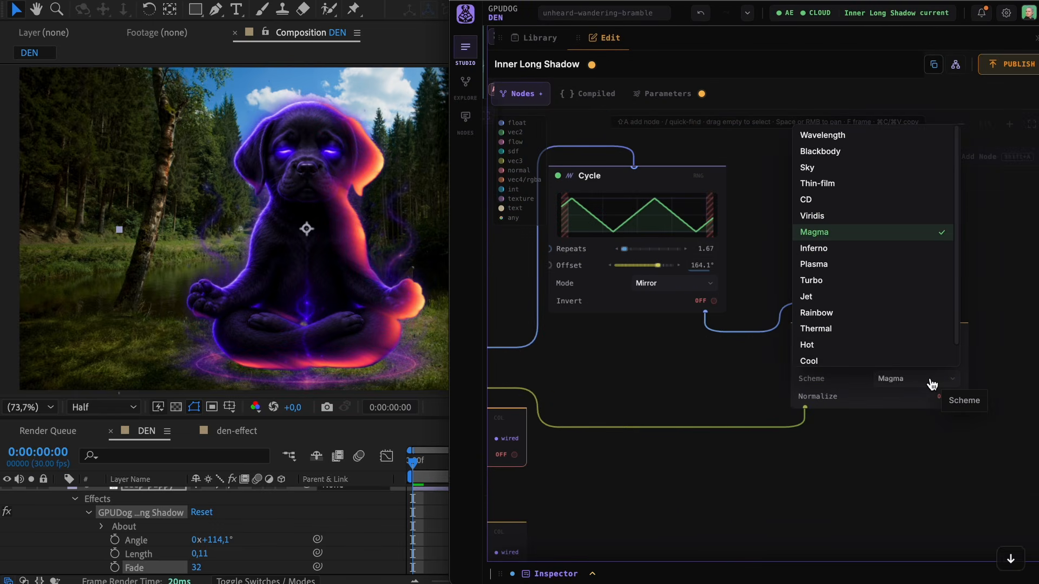
{"action": "key", "text": "Up"}
{"action": "key", "text": "Return"}
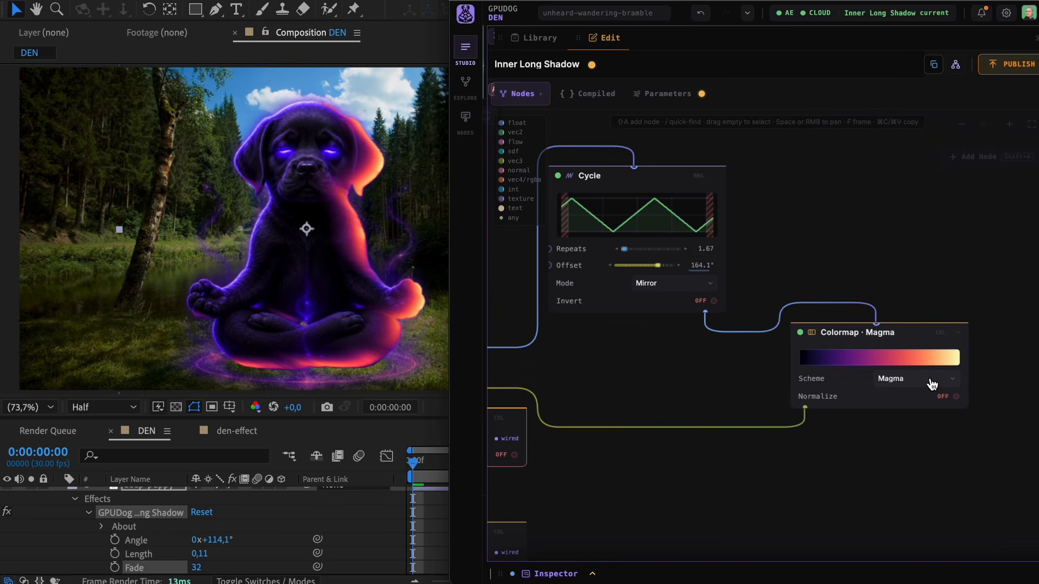
{"action": "scroll", "coordinate": [498, 523], "scroll_direction": "up", "scroll_amount": 1}
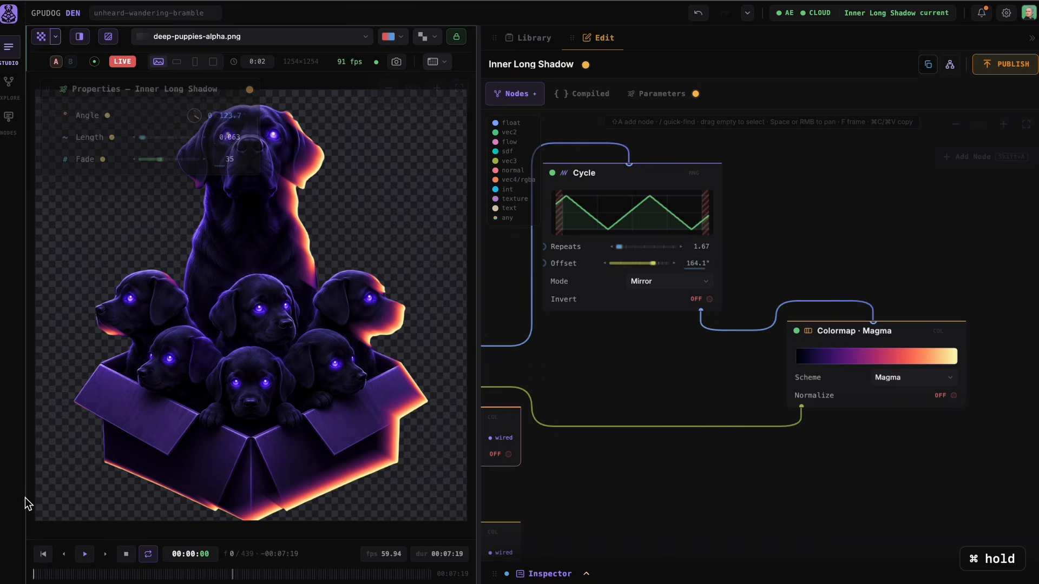
Step: Save Inner Long Shadow and turn off live driving of the After Effects layer
{"action": "key", "text": "super+s"}
{"action": "left_click", "coordinate": [122, 61]}
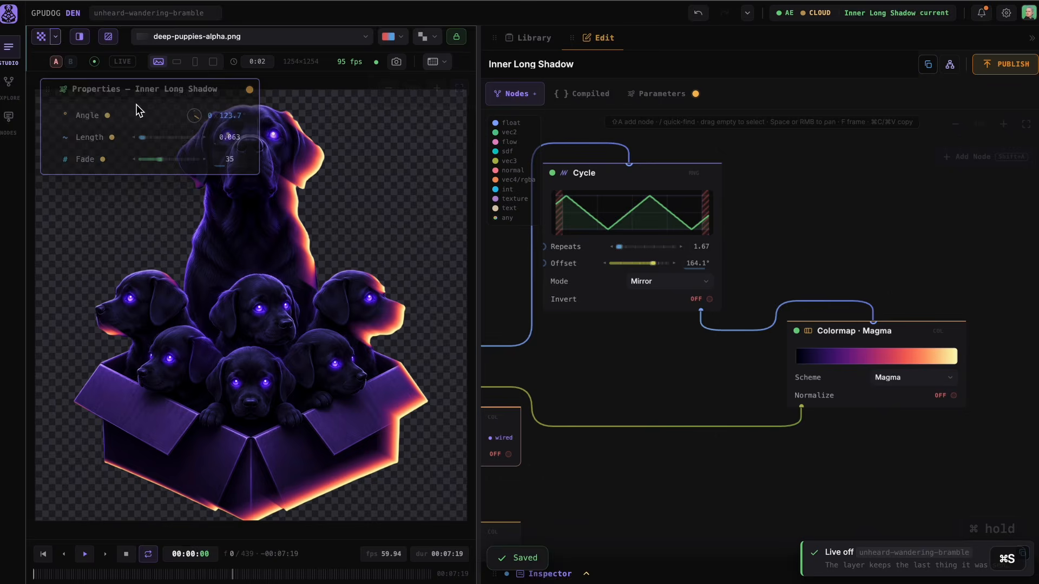
Step: Create a new node-based GPUppy and feed its Output from a Trail Sampler node
{"action": "left_click", "coordinate": [490, 36]}
{"action": "left_click", "coordinate": [544, 158]}
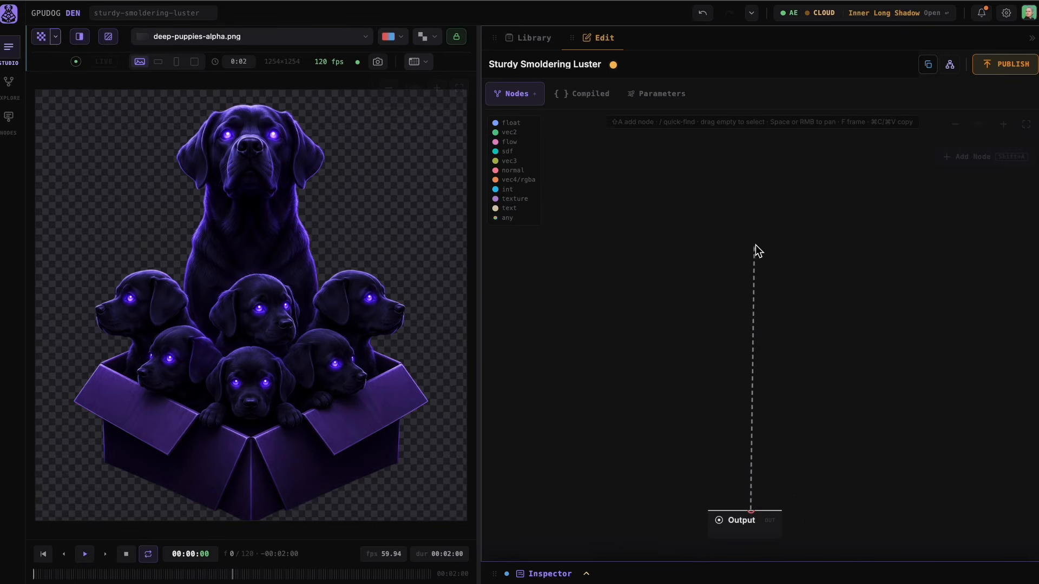
{"action": "left_click_drag", "start_coordinate": [756, 246], "coordinate": [756, 247]}
{"action": "type", "text": "trai"}
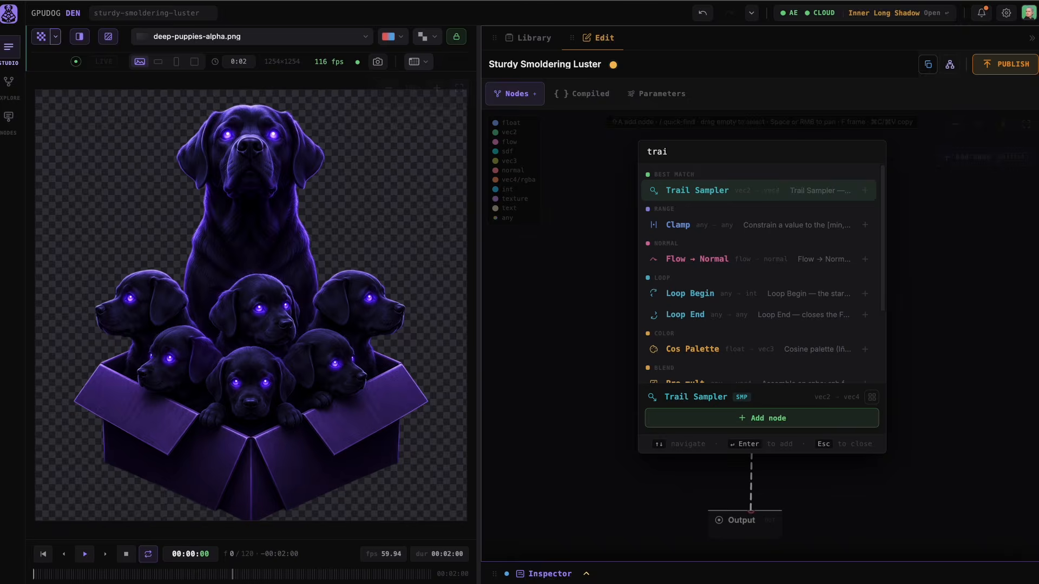
{"action": "key", "text": "Return"}
{"action": "scroll", "coordinate": [660, 309], "scroll_direction": "up", "scroll_amount": 8}
{"action": "scroll", "coordinate": [657, 457], "scroll_direction": "down", "scroll_amount": 3}
Step: Feed the Trail Sampler's Flow input from a Flow Field node with its Strength set to 0.015
{"action": "left_click_drag", "start_coordinate": [652, 455], "coordinate": [638, 362]}
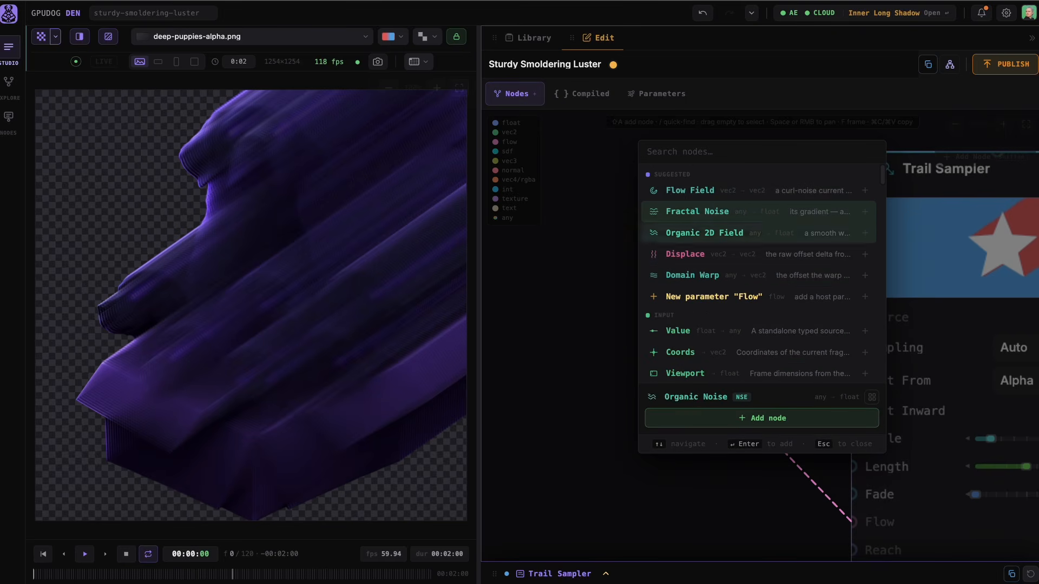
{"action": "left_click", "coordinate": [693, 192]}
{"action": "scroll", "coordinate": [858, 544], "scroll_direction": "down", "scroll_amount": 5}
{"action": "scroll", "coordinate": [828, 402], "scroll_direction": "up", "scroll_amount": 5}
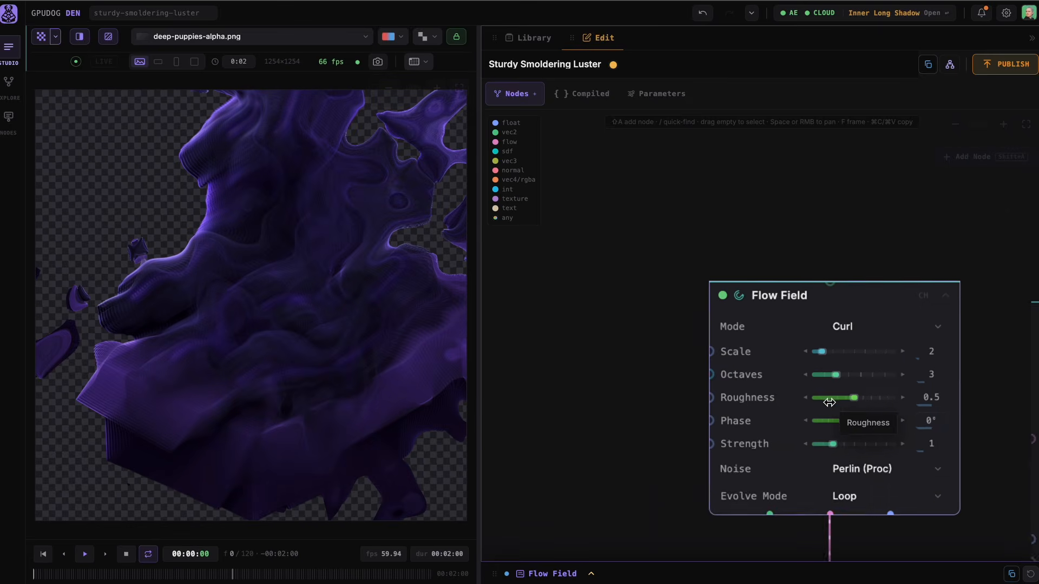
{"action": "left_click", "coordinate": [934, 421]}
{"action": "left_click_drag", "start_coordinate": [841, 447], "coordinate": [816, 446]}
{"action": "left_click", "coordinate": [932, 445]}
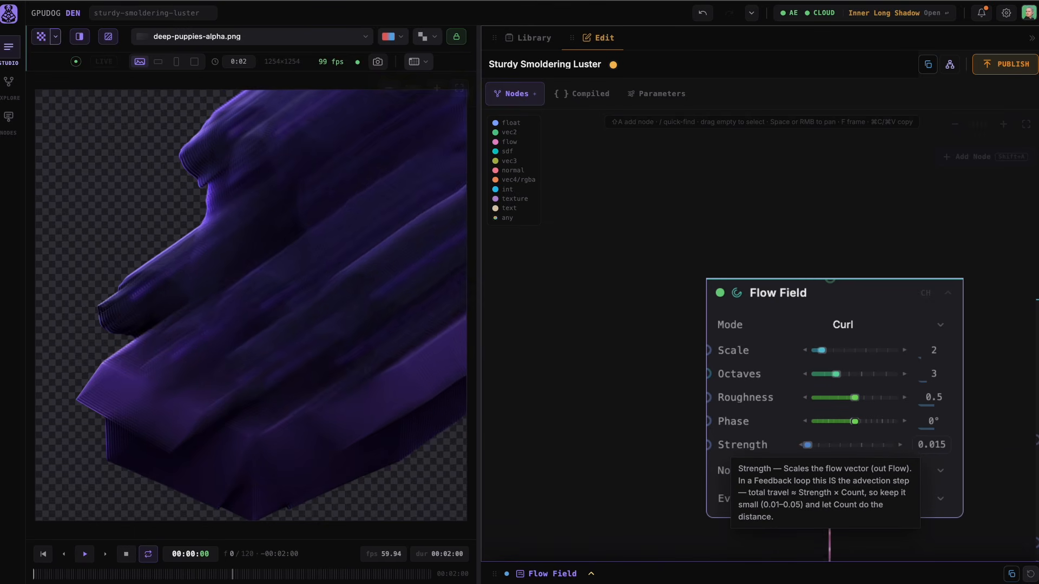
Step: Drive the Flow Field's Phase with a Time node at Speed 3
{"action": "mouse_move", "coordinate": [818, 378]}
{"action": "left_mouse_down"}
{"action": "mouse_move", "coordinate": [816, 361]}
{"action": "mouse_move", "coordinate": [670, 273]}
{"action": "left_mouse_up"}
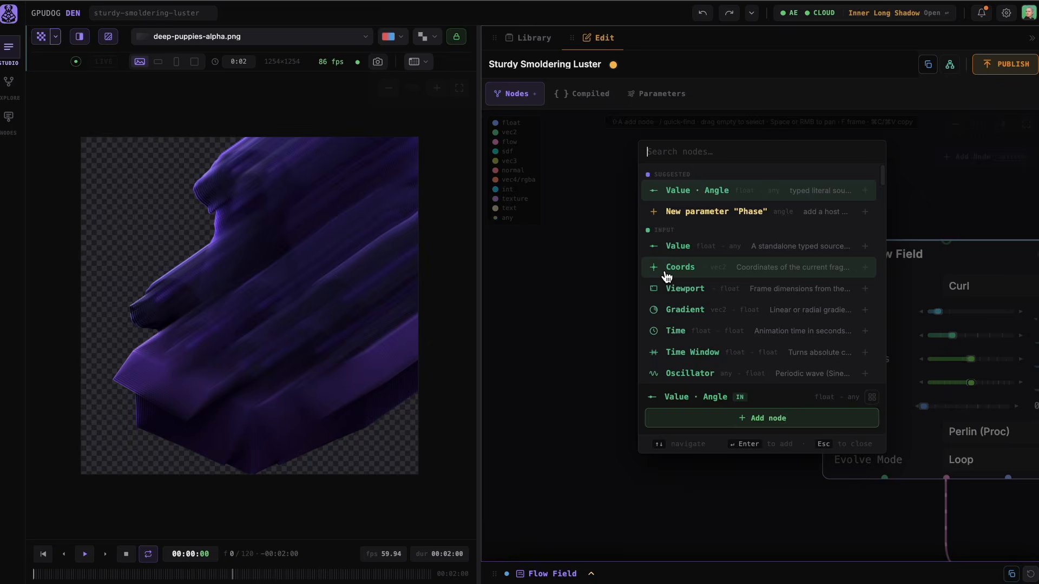
{"action": "type", "text": "time"}
{"action": "key", "text": "Return"}
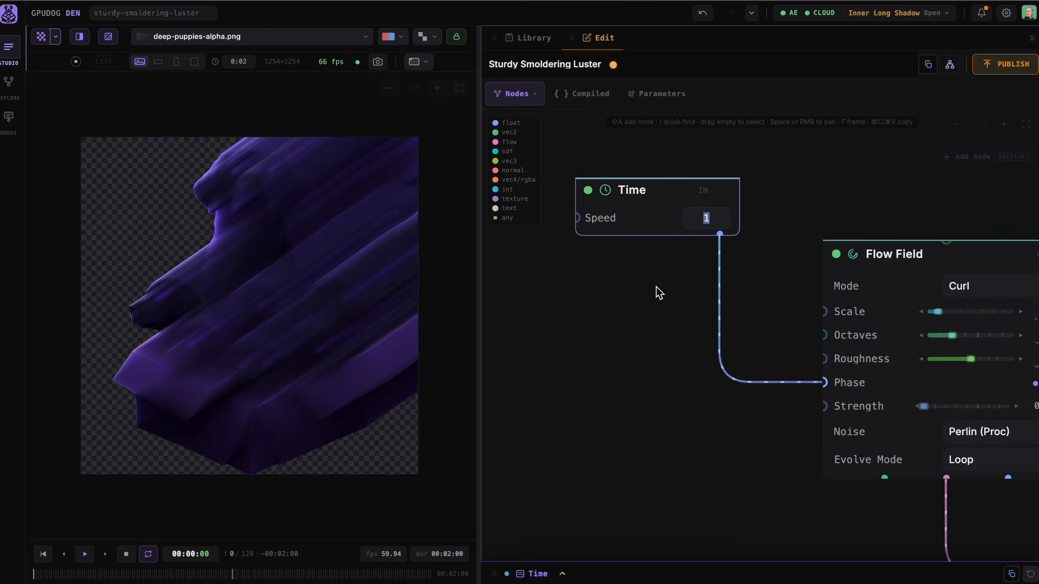
{"action": "type", "text": "3"}
{"action": "left_click", "coordinate": [666, 335]}
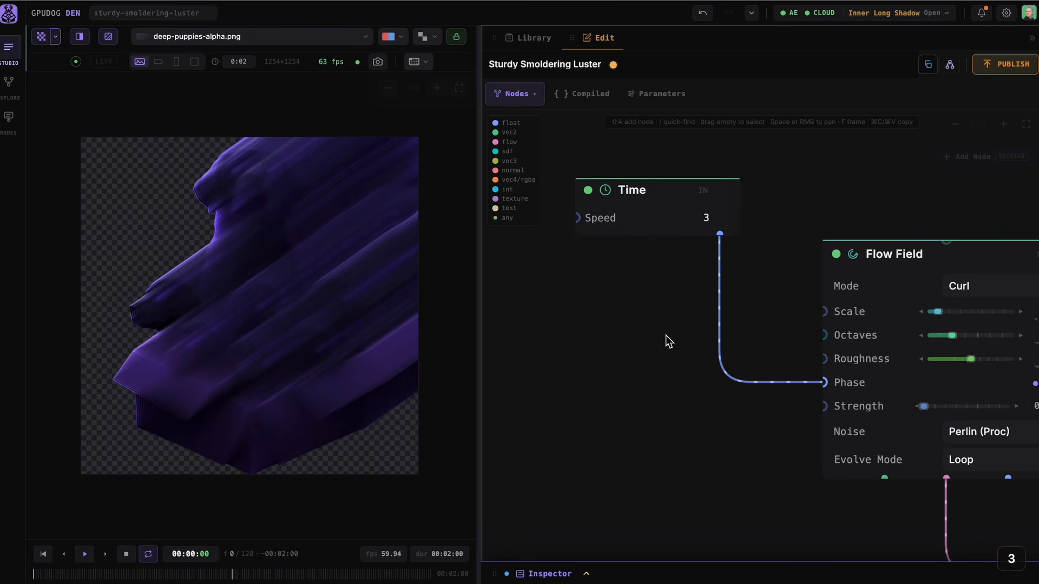
Step: Start playback and set the Trail Sampler's Length to 0.137
{"action": "key", "text": "space"}
{"action": "scroll", "coordinate": [667, 337], "scroll_direction": "down", "scroll_amount": 5}
{"action": "scroll", "coordinate": [703, 391], "scroll_direction": "right", "scroll_amount": 4}
{"action": "scroll", "coordinate": [809, 421], "scroll_direction": "up", "scroll_amount": 5}
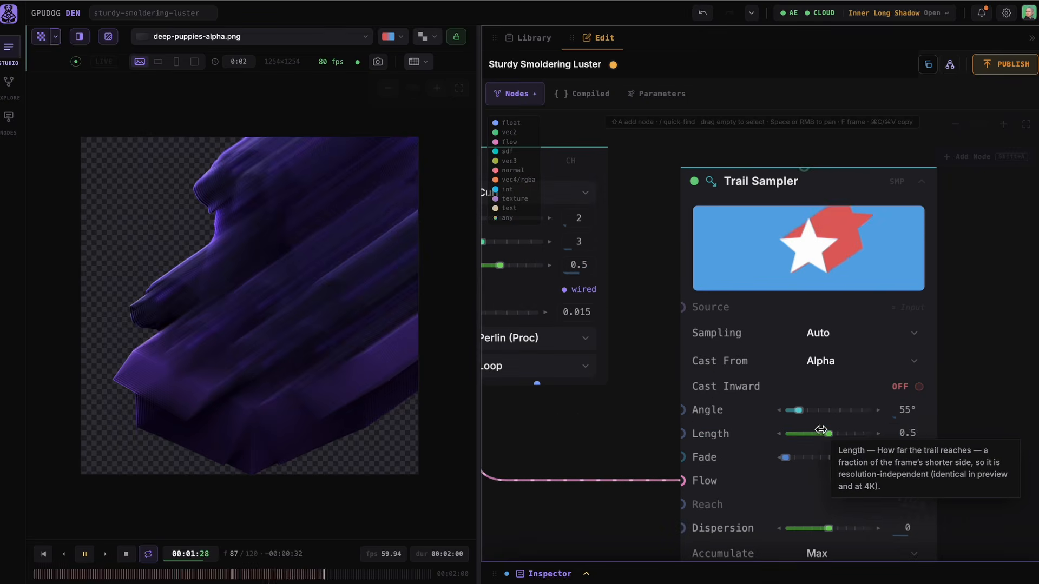
{"action": "left_click_drag", "start_coordinate": [825, 433], "coordinate": [793, 434]}
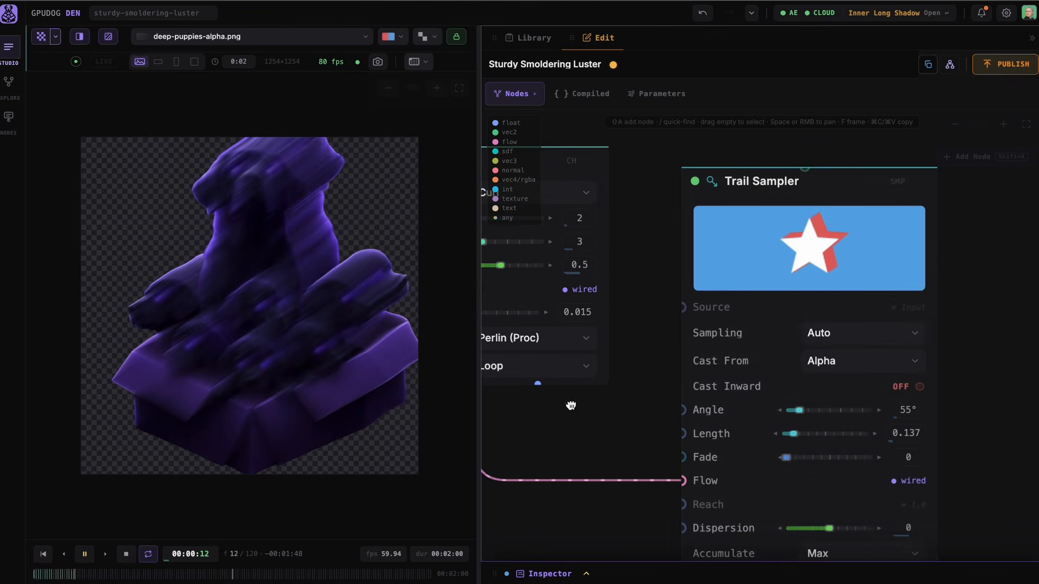
Step: Set the Flow Field's Strength to 0.062 and Evolve Mode to Endless, and pause the playback
{"action": "left_click_drag", "start_coordinate": [571, 405], "coordinate": [809, 483]}
{"action": "left_click_drag", "start_coordinate": [699, 388], "coordinate": [693, 389]}
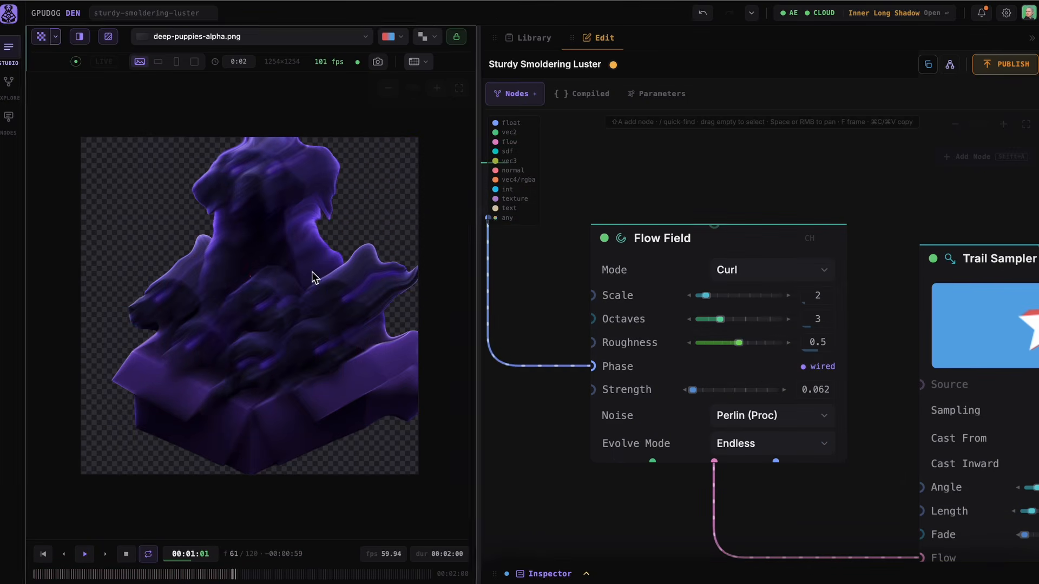
{"action": "key", "text": "alt+Tab"}
Step: Feed the Flow Field's p coordinate input from a new Coords node
{"action": "left_click_drag", "start_coordinate": [239, 300], "coordinate": [334, 219]}
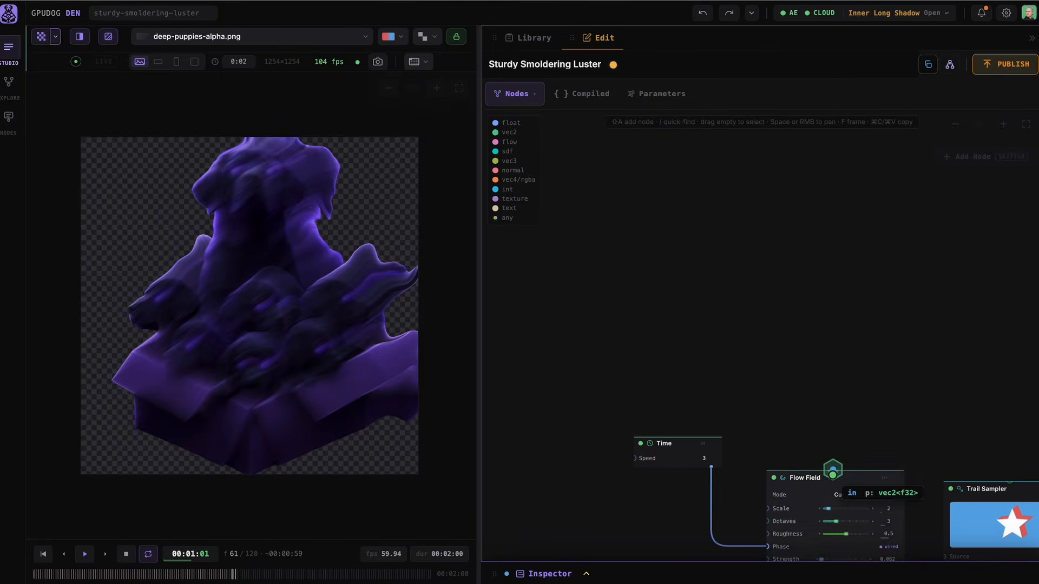
{"action": "left_click_drag", "start_coordinate": [830, 239], "coordinate": [832, 239]}
{"action": "key", "text": "Return"}
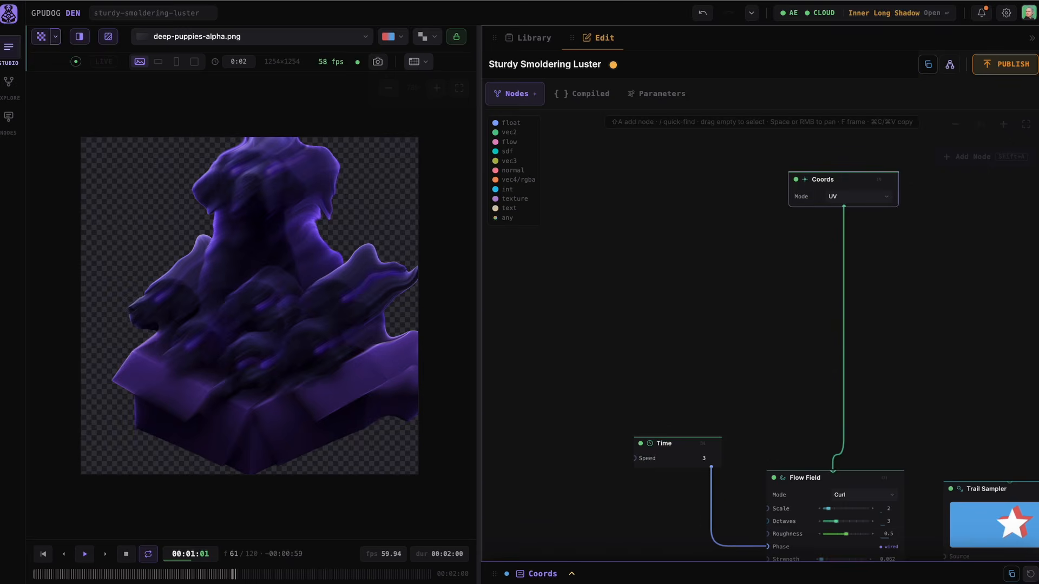
Step: Switch the preview to the square 1080×1080 format and set the Coords node's Mode to Aspect
{"action": "left_click", "coordinate": [159, 61]}
{"action": "left_click", "coordinate": [194, 61]}
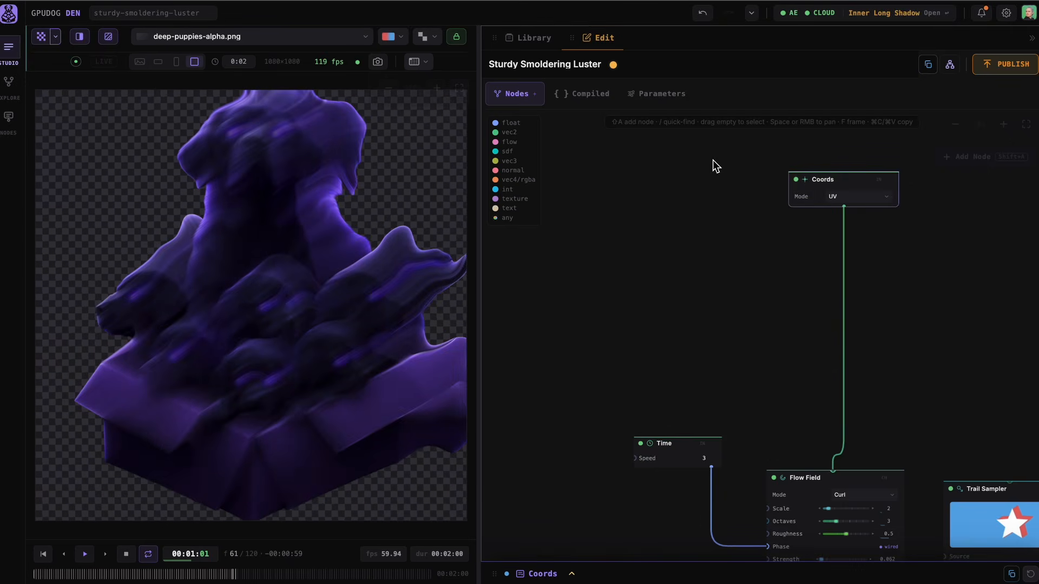
{"action": "left_click", "coordinate": [854, 204]}
{"action": "left_click", "coordinate": [824, 249]}
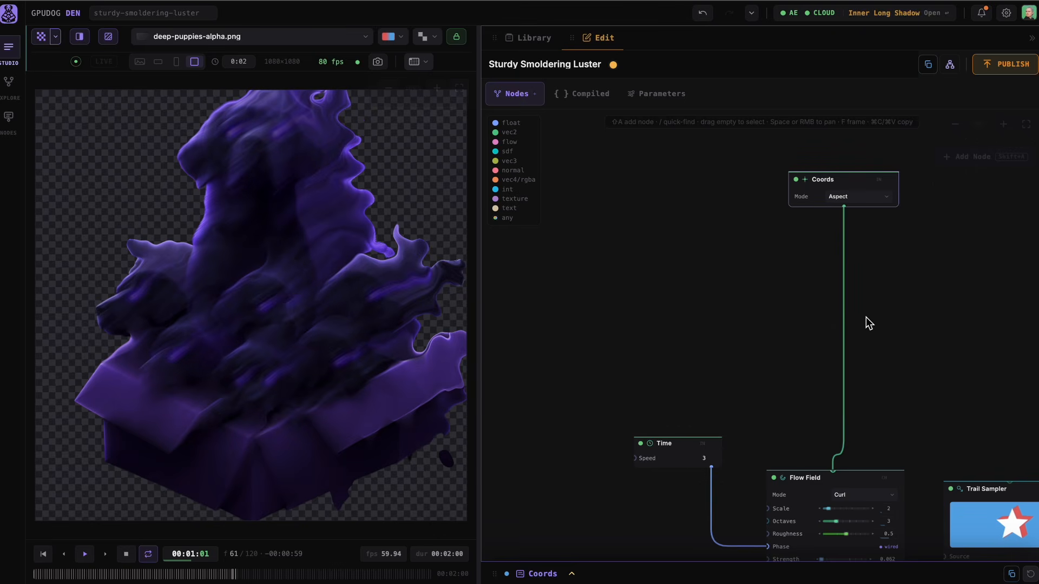
Step: Try inserting Translate and Rotate nodes on the wire between Coords and Flow Field, removing both
{"action": "left_click", "coordinate": [844, 312]}
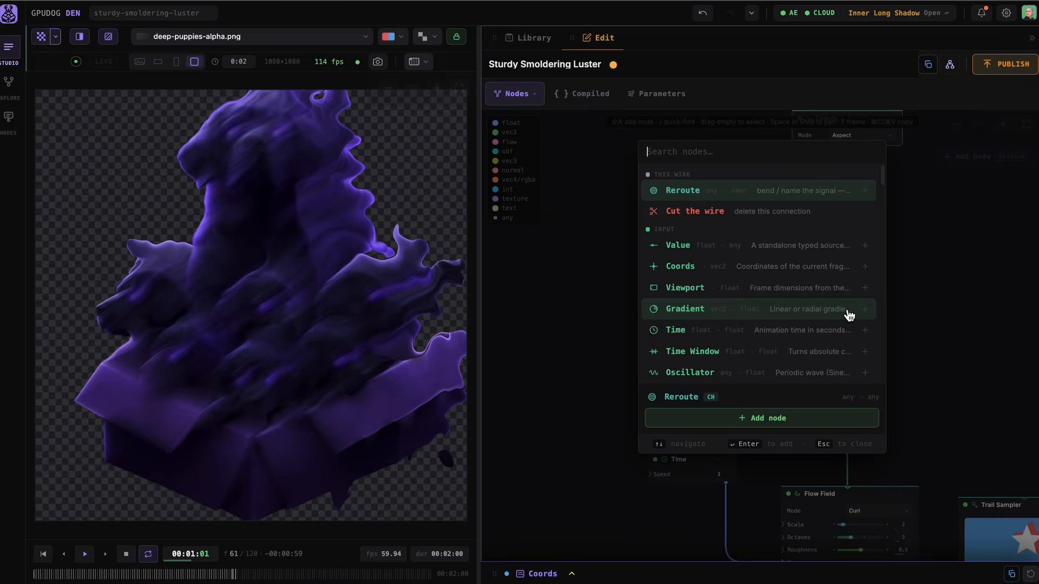
{"action": "type", "text": "tran"}
{"action": "key", "text": "Return"}
{"action": "left_click_drag", "start_coordinate": [805, 236], "coordinate": [802, 235]}
{"action": "left_click", "coordinate": [847, 267]}
{"action": "type", "text": "rotat"}
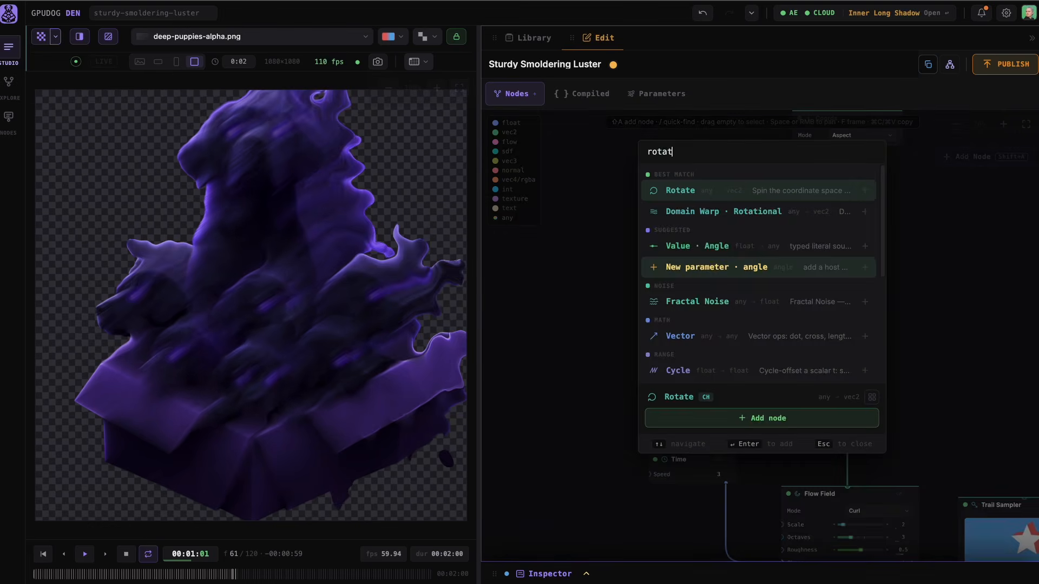
{"action": "key", "text": "Return"}
{"action": "left_click_drag", "start_coordinate": [871, 279], "coordinate": [881, 279]}
{"action": "left_click", "coordinate": [852, 263]}
{"action": "key", "text": "x"}
Step: Insert a 2D Transform node on the wire between Coords and Flow Field
{"action": "left_click", "coordinate": [847, 331]}
{"action": "type", "text": "tran"}
{"action": "key", "text": "Down"}
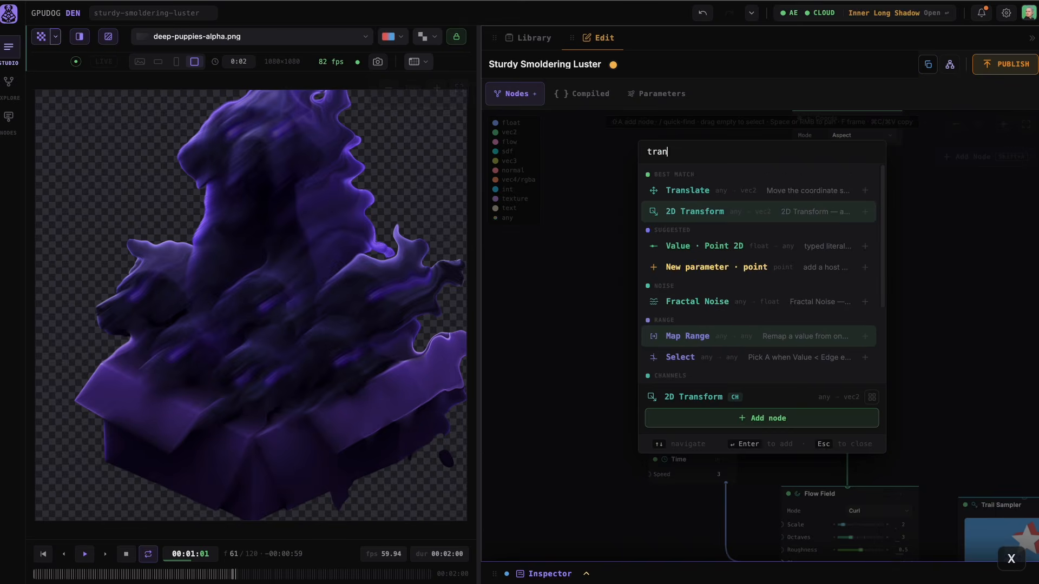
{"action": "key", "text": "Return"}
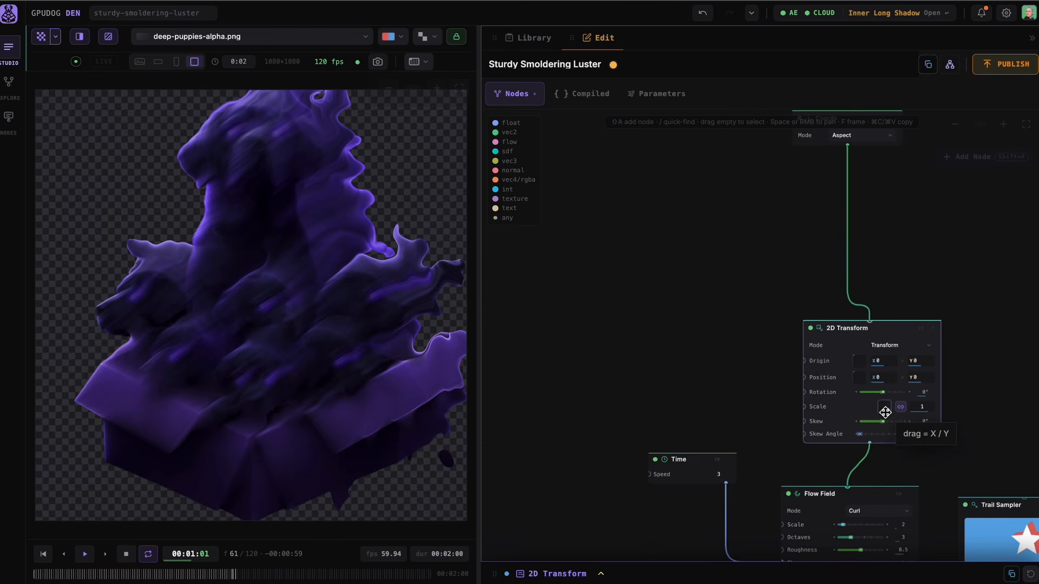
Step: Try a scale of 0.8, a rotation and an offset origin on the 2D Transform node, and delete the node
{"action": "left_click_drag", "start_coordinate": [884, 407], "coordinate": [887, 409]}
{"action": "left_click_drag", "start_coordinate": [859, 361], "coordinate": [861, 393]}
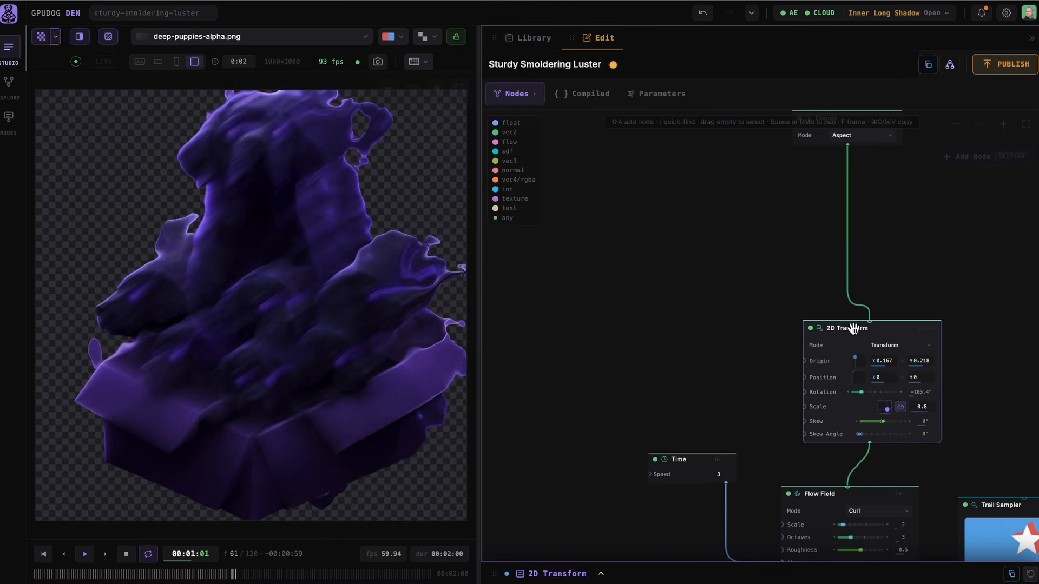
{"action": "key", "text": "Delete"}
Step: Insert a Per-Axis node between Coords and Flow Field, feed its Y operand from Time, and preview the animation
{"action": "left_click", "coordinate": [849, 332]}
{"action": "type", "text": "per"}
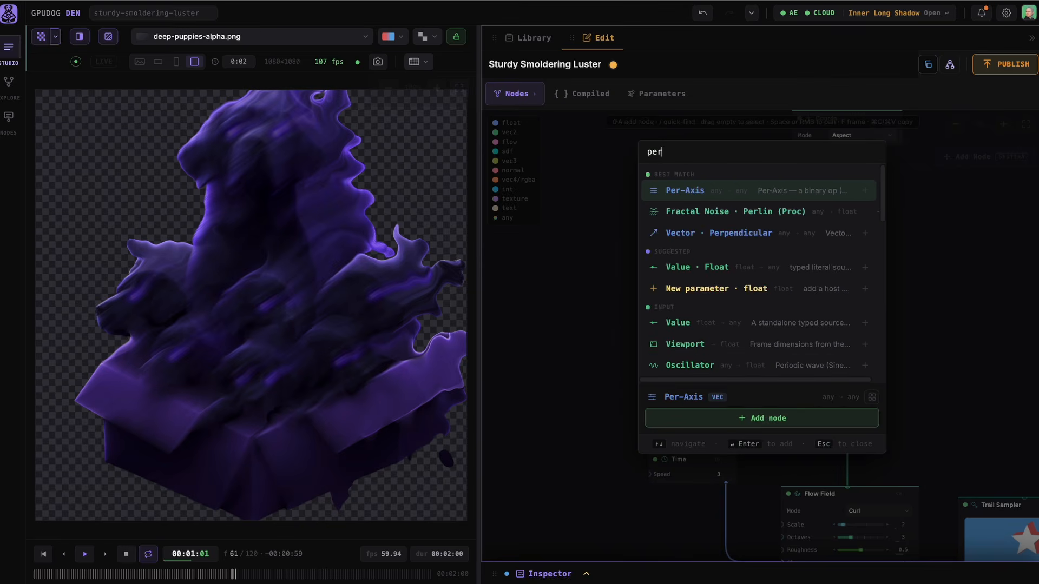
{"action": "key", "text": "Return"}
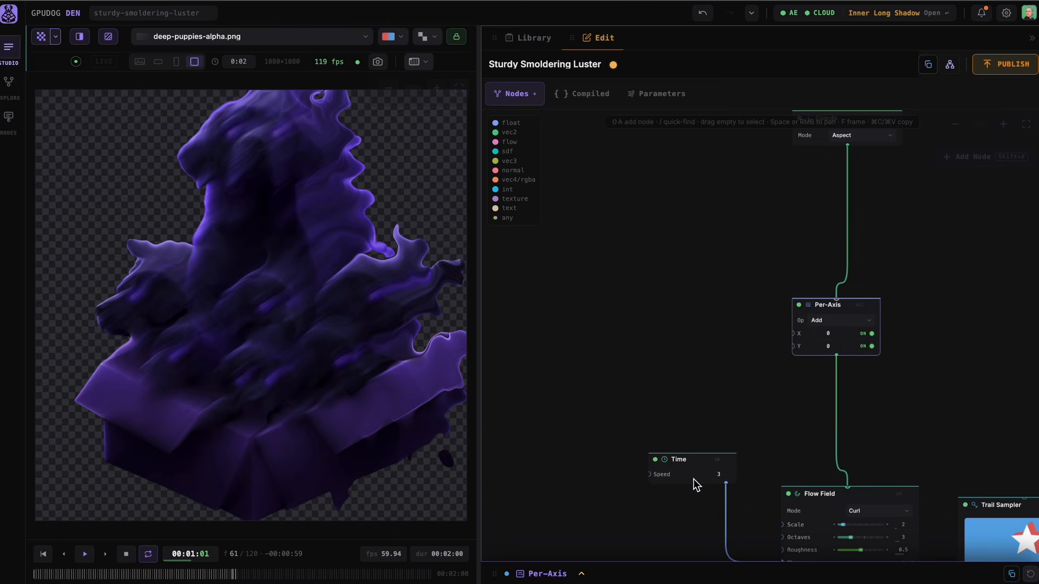
{"action": "left_click_drag", "start_coordinate": [693, 479], "coordinate": [794, 346]}
{"action": "key", "text": "space"}
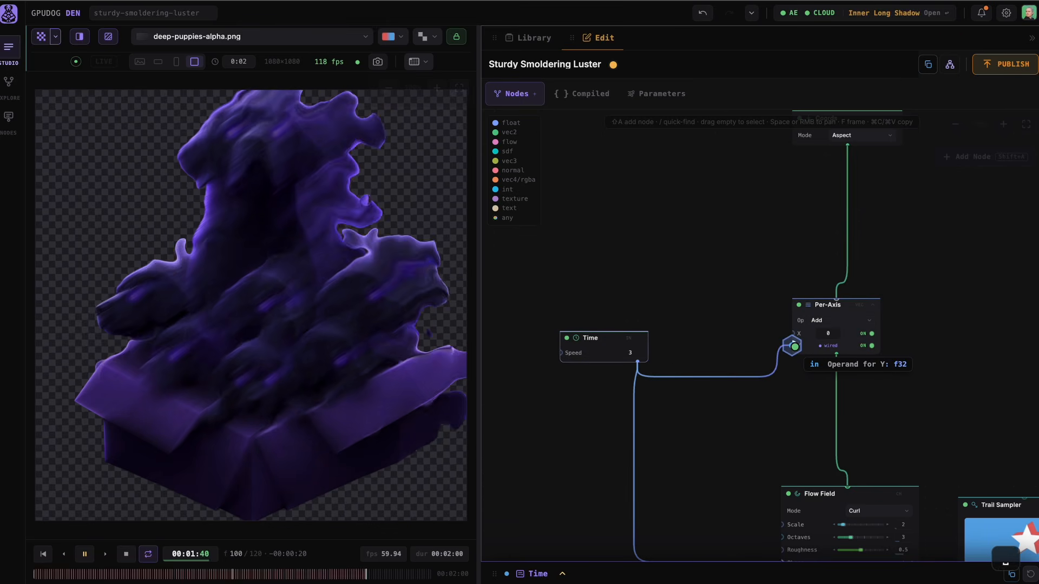
{"action": "key", "text": "space"}
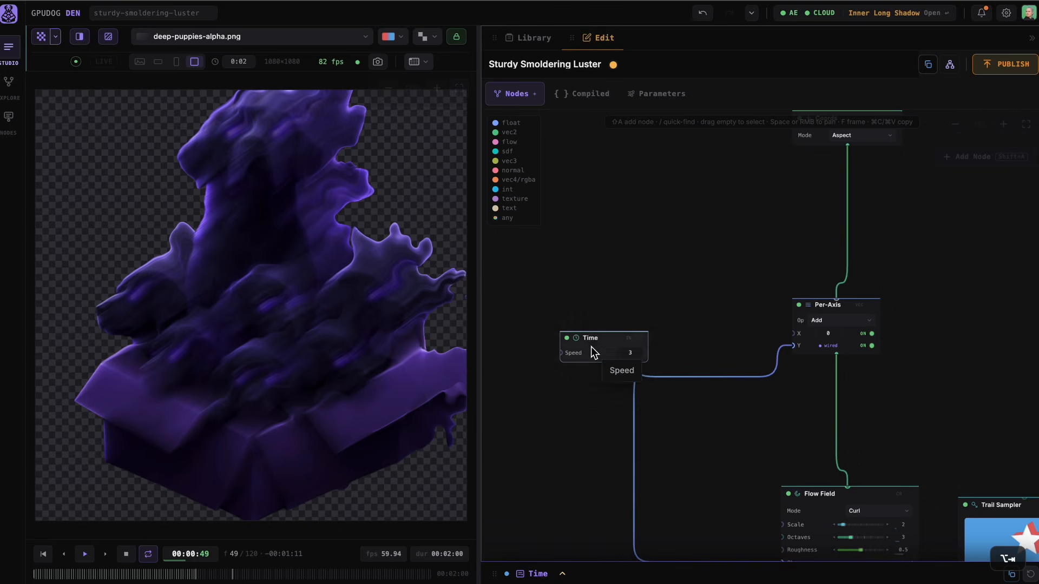
Step: Insert a Divide node on the wire between Time and Per-Axis and set its divisor to 3
{"action": "left_click_drag", "start_coordinate": [591, 346], "coordinate": [551, 291]}
{"action": "key", "text": "Tab"}
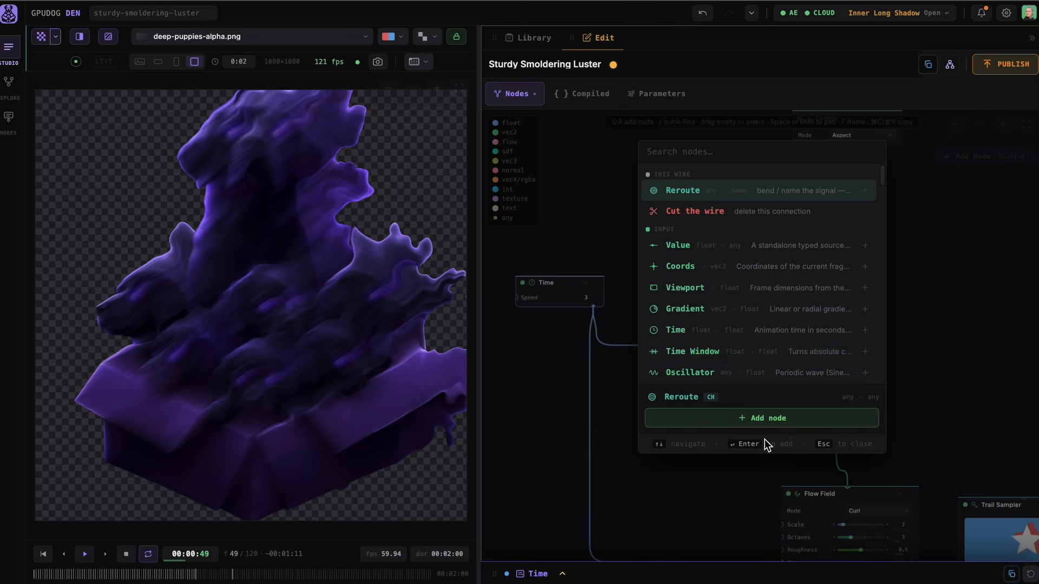
{"action": "type", "text": "div"}
{"action": "key", "text": "Return"}
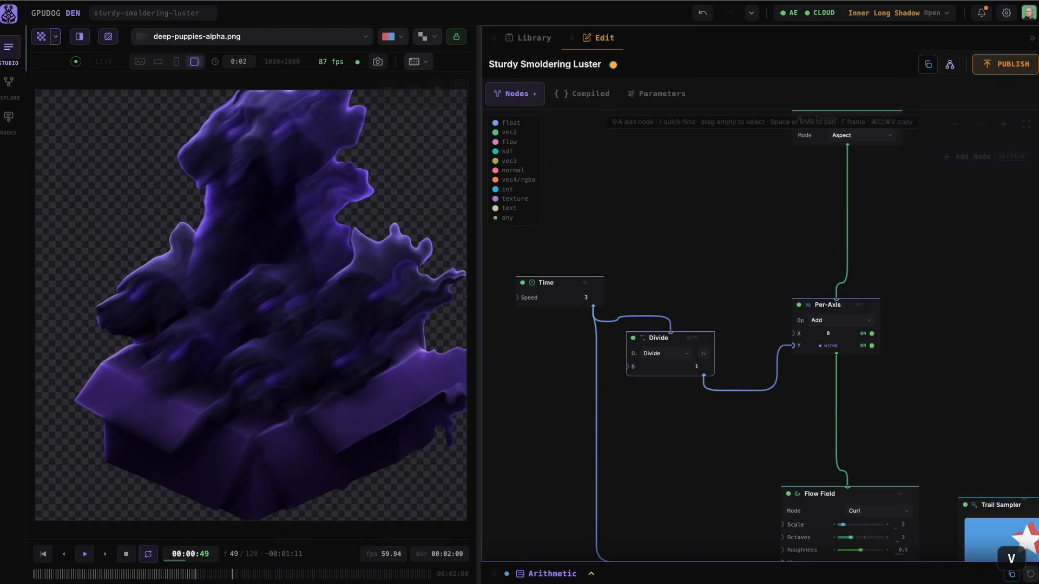
{"action": "type", "text": "3"}
{"action": "key", "text": "Return"}
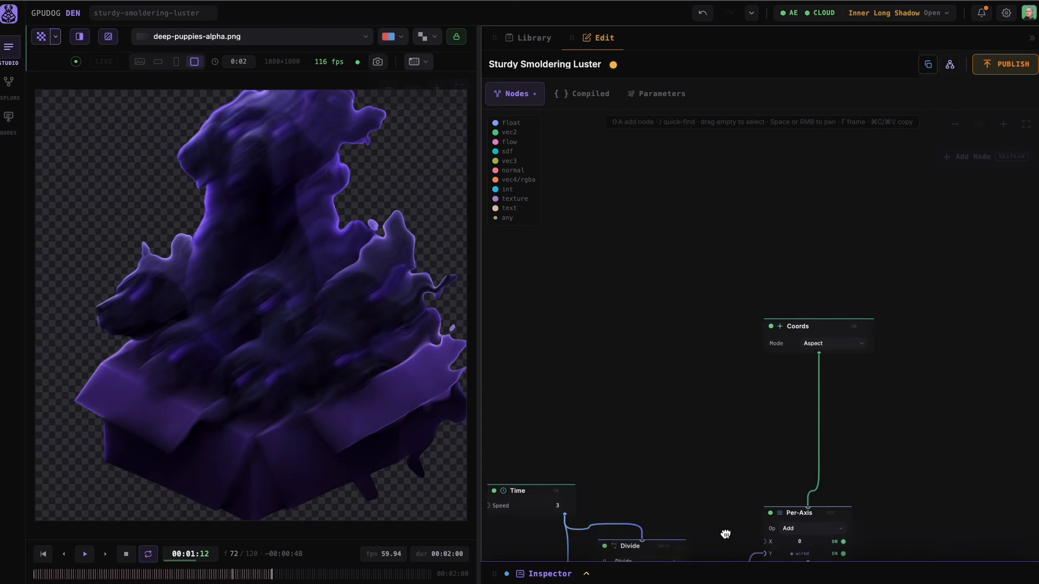
Step: Insert a Rotate node on the wire between Coords and Per-Axis and set its Angle to about 76.5°
{"action": "left_click_drag", "start_coordinate": [725, 534], "coordinate": [726, 539]}
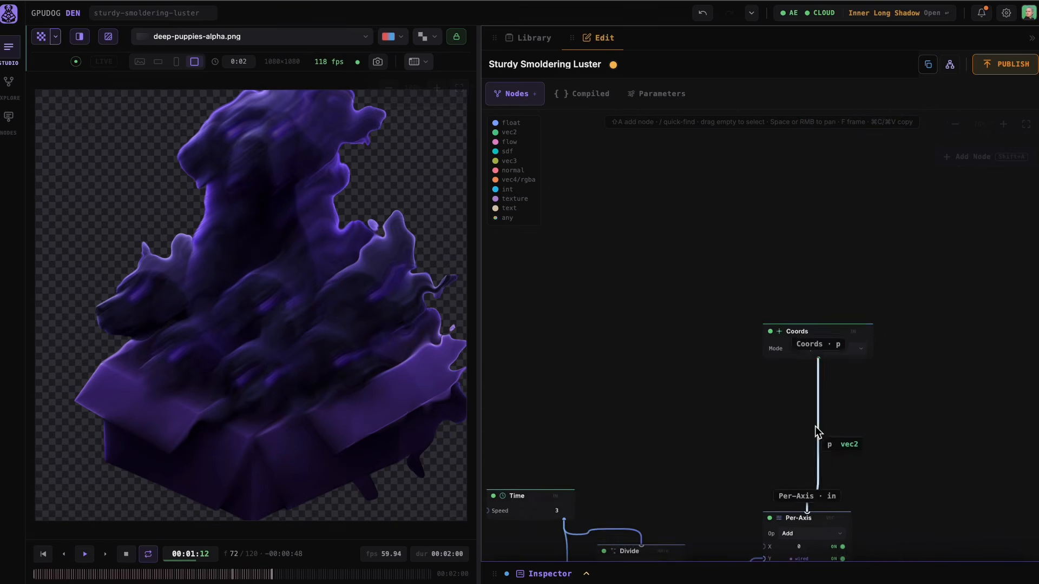
{"action": "left_click", "coordinate": [816, 428]}
{"action": "type", "text": "rota"}
{"action": "key", "text": "Return"}
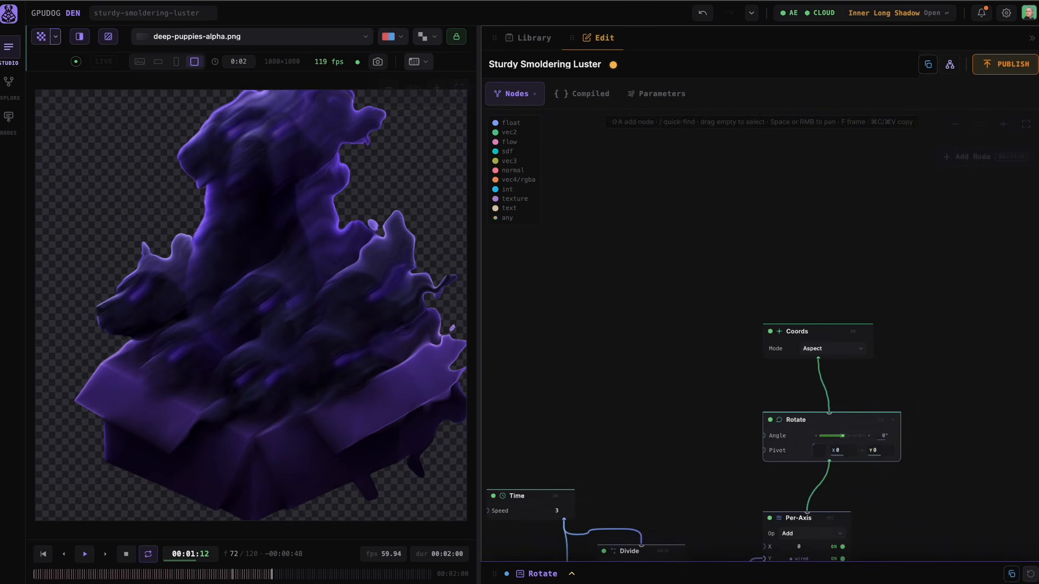
{"action": "left_click_drag", "start_coordinate": [844, 435], "coordinate": [855, 436]}
Step: Feed Rotate's Angle from a new Value node, wire that value into Trail Sampler's Angle too, and set it to about 53.8°
{"action": "left_click_drag", "start_coordinate": [881, 474], "coordinate": [671, 413]}
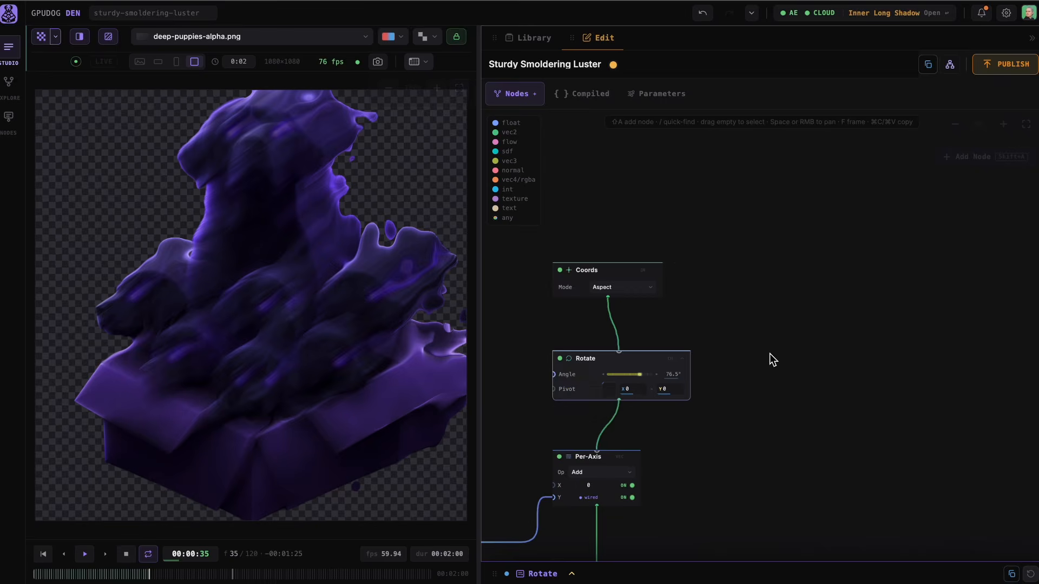
{"action": "left_click_drag", "start_coordinate": [554, 375], "coordinate": [794, 321]}
{"action": "key", "text": "Return"}
{"action": "left_click_drag", "start_coordinate": [816, 427], "coordinate": [647, 272]}
{"action": "scroll", "coordinate": [647, 273], "scroll_direction": "down", "scroll_amount": 3}
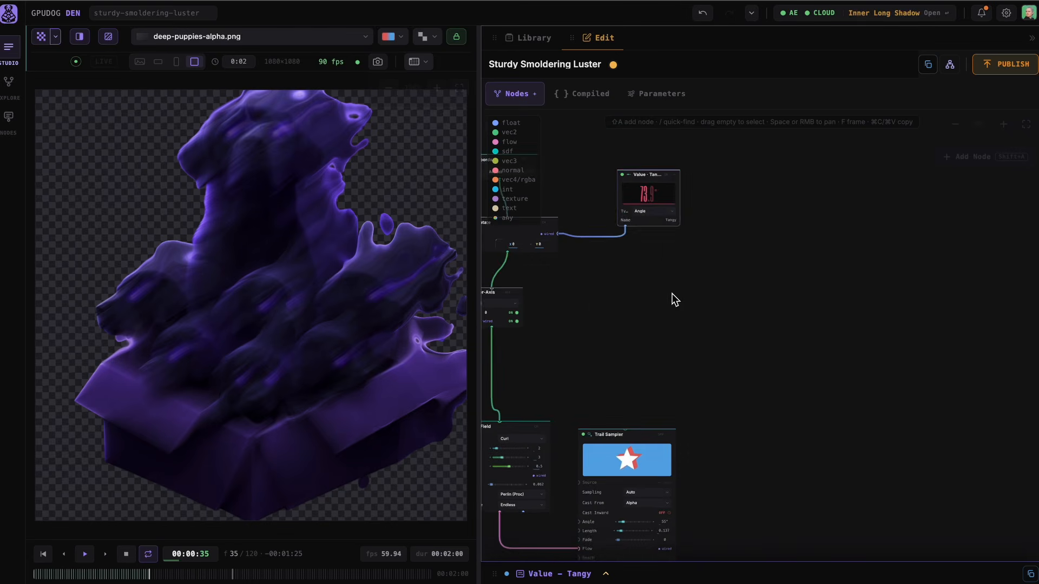
{"action": "left_click_drag", "start_coordinate": [631, 209], "coordinate": [644, 527]}
{"action": "left_click_drag", "start_coordinate": [674, 440], "coordinate": [775, 440]}
{"action": "left_click_drag", "start_coordinate": [733, 192], "coordinate": [673, 202]}
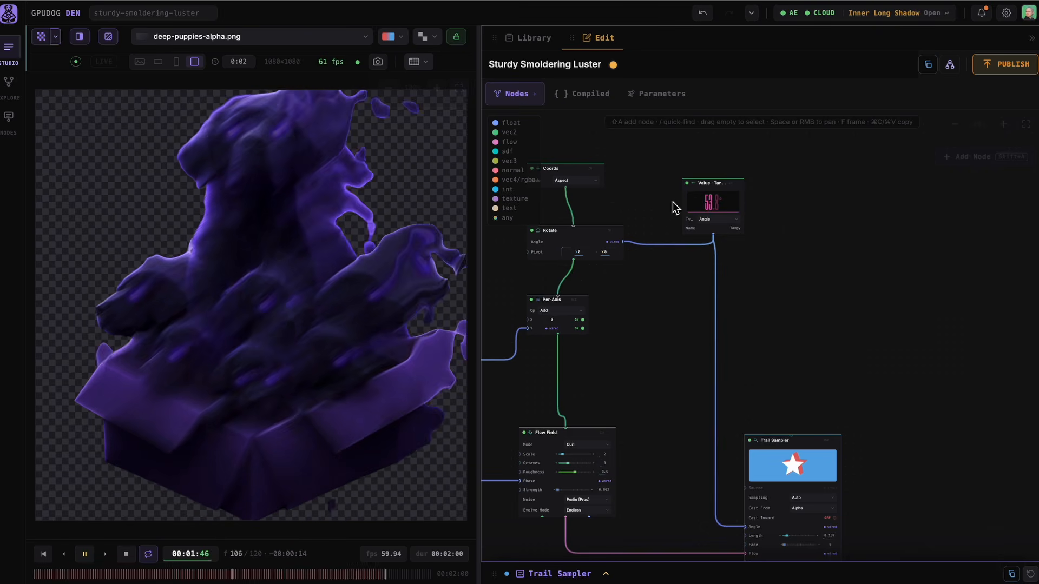
Step: Convert the shared angle Value node into an Angle parameter and try its dial in the parameter list
{"action": "left_click", "coordinate": [703, 184]}
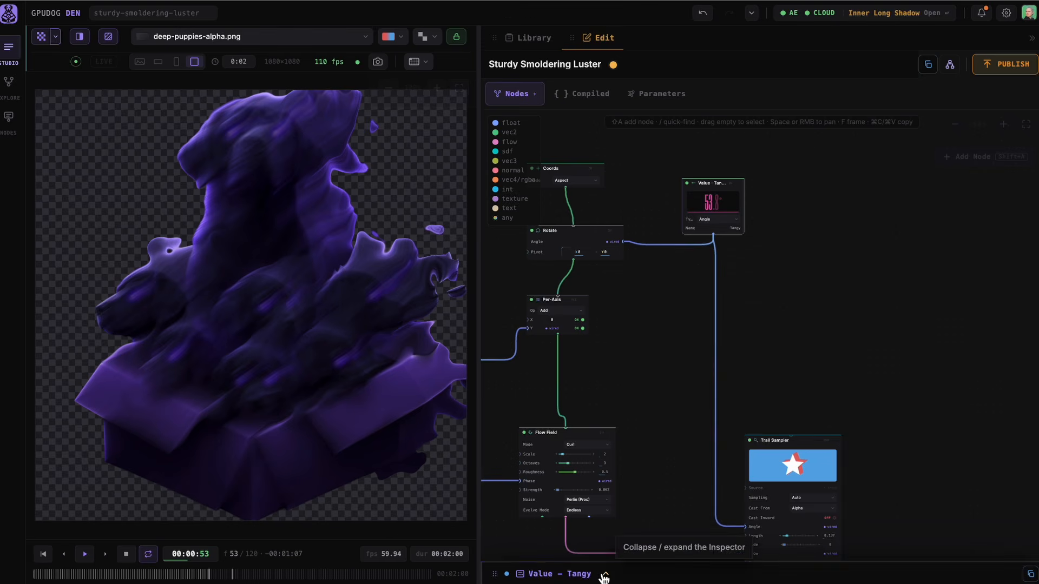
{"action": "left_click", "coordinate": [605, 573]}
{"action": "left_click", "coordinate": [631, 457]}
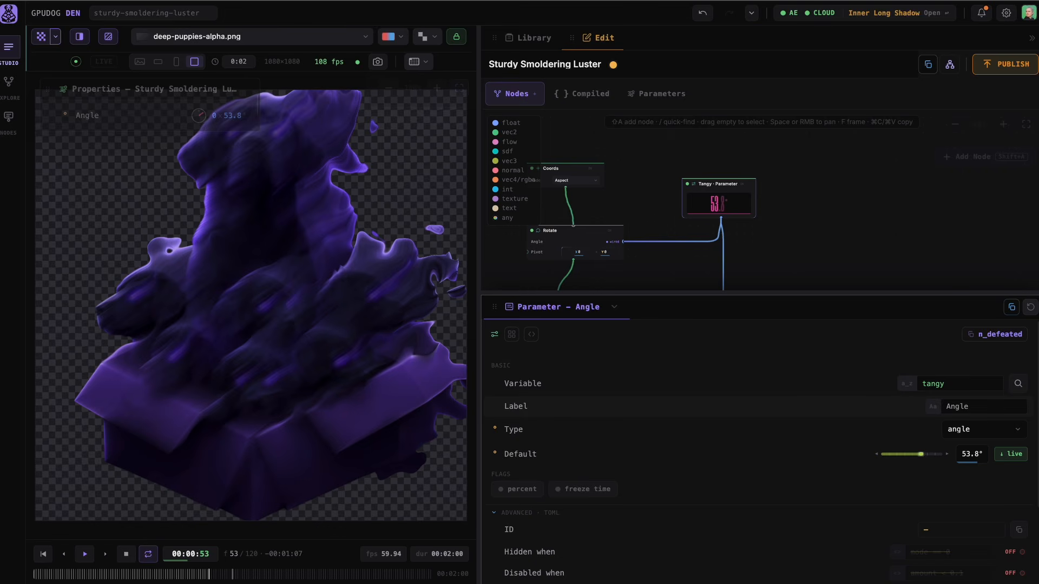
{"action": "left_click", "coordinate": [616, 308]}
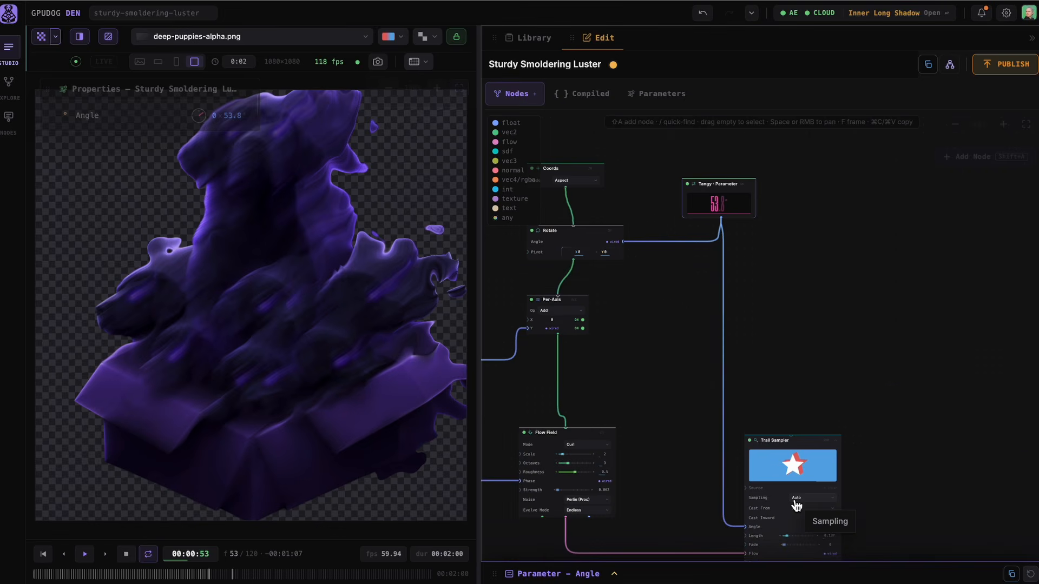
{"action": "left_click", "coordinate": [652, 97]}
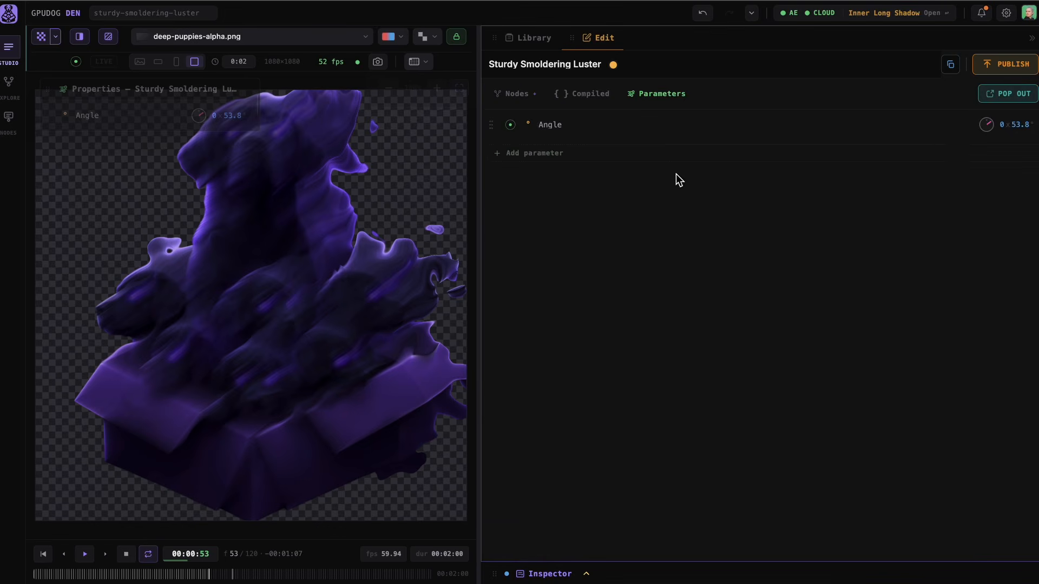
{"action": "left_click_drag", "start_coordinate": [990, 124], "coordinate": [627, 82]}
{"action": "left_click", "coordinate": [517, 95]}
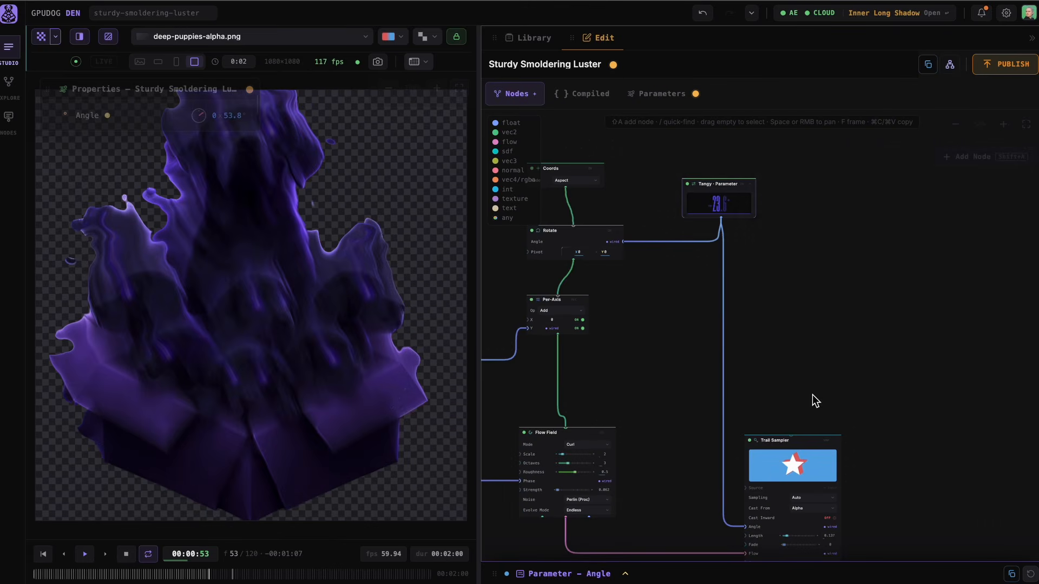
Step: Duplicate the Angle parameter node, wire the copy into Trail Sampler's Angle, and place it beside that node
{"action": "left_click_drag", "start_coordinate": [679, 223], "coordinate": [723, 417]}
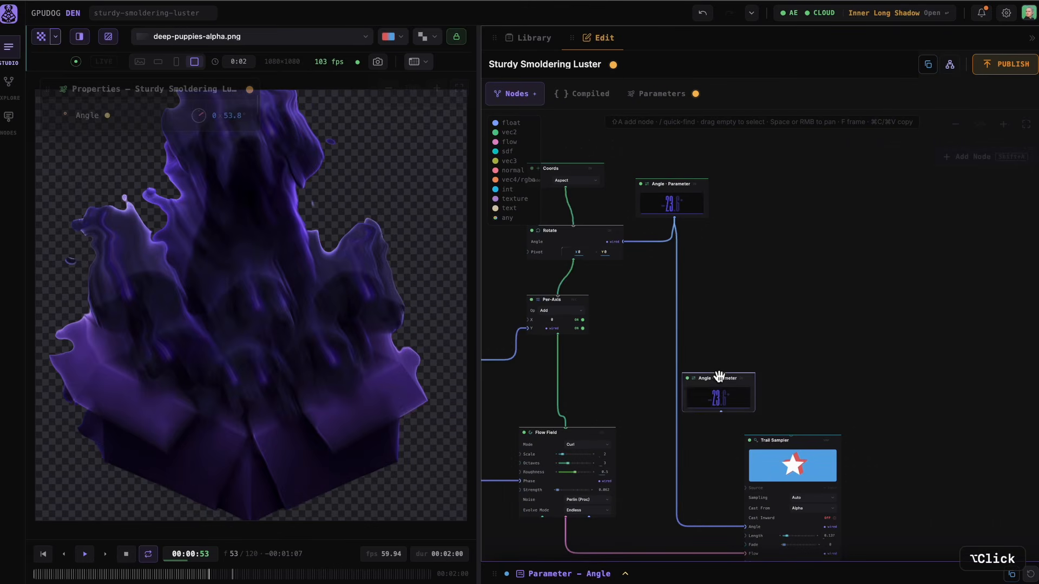
{"action": "left_click_drag", "start_coordinate": [743, 520], "coordinate": [745, 526]}
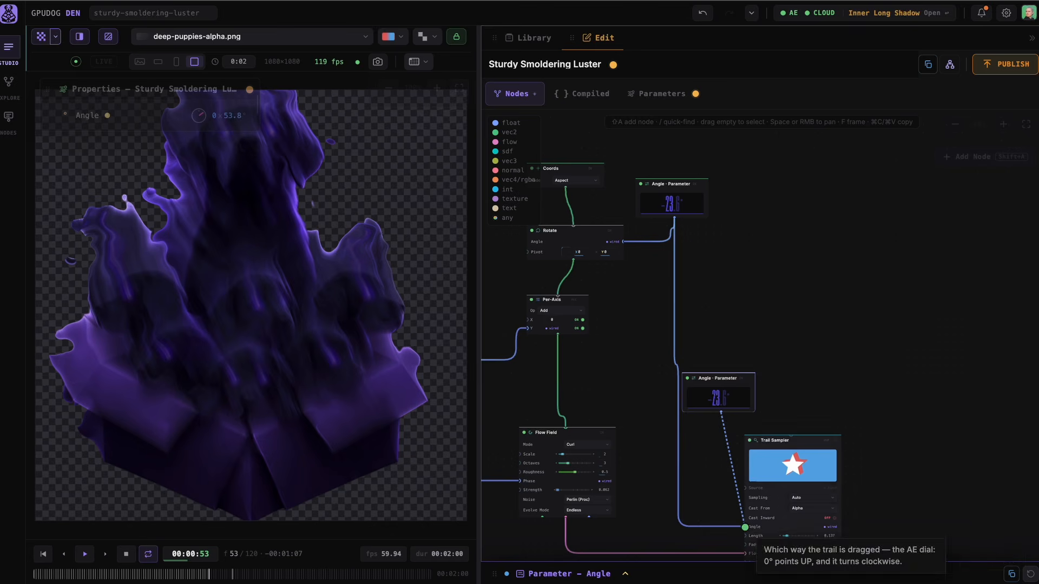
{"action": "key", "text": "alt+Tab"}
{"action": "left_click_drag", "start_coordinate": [705, 447], "coordinate": [693, 267]}
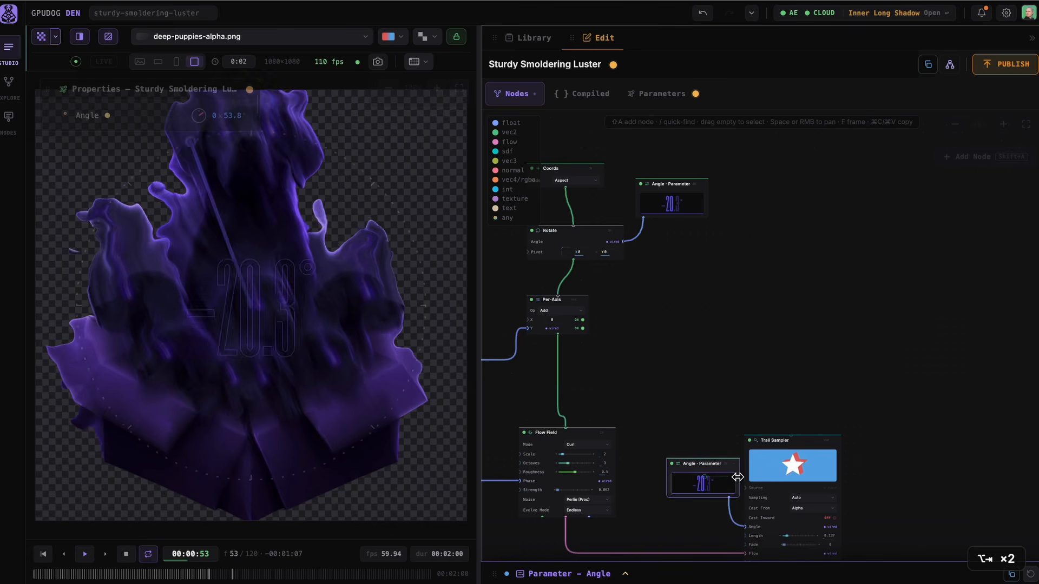
Step: Try several angles on the duplicated Angle parameter node and set it to 45°
{"action": "mouse_move", "coordinate": [725, 480]}
{"action": "left_mouse_down"}
{"action": "mouse_move", "coordinate": [775, 472]}
{"action": "mouse_move", "coordinate": [736, 470]}
{"action": "left_mouse_up"}
{"action": "key", "text": "alt+Tab"}
{"action": "left_click_drag", "start_coordinate": [682, 167], "coordinate": [723, 197]}
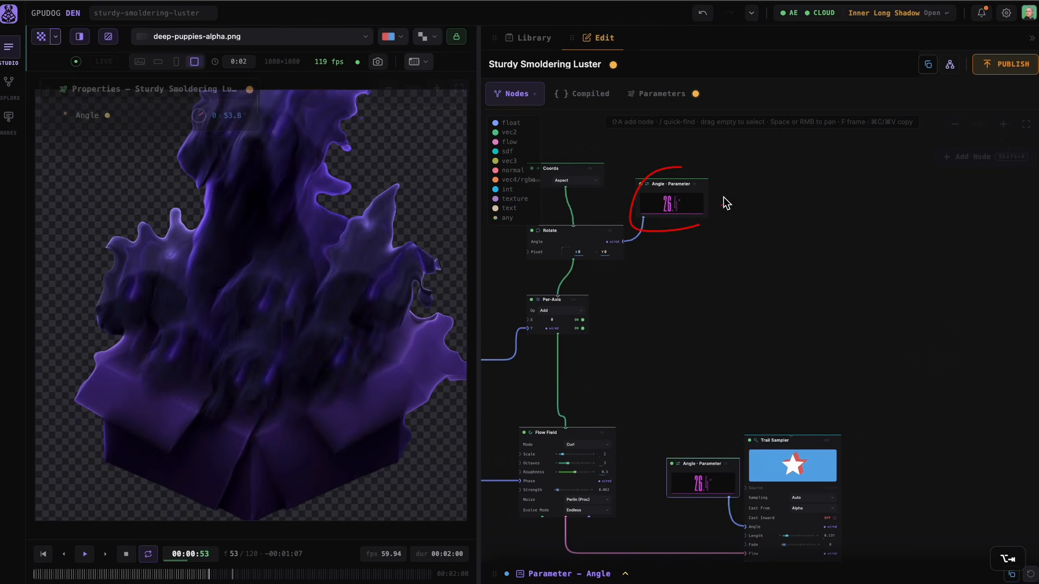
{"action": "left_click_drag", "start_coordinate": [696, 424], "coordinate": [645, 485]}
{"action": "key", "text": "alt+Tab"}
{"action": "left_click_drag", "start_coordinate": [699, 441], "coordinate": [700, 276]}
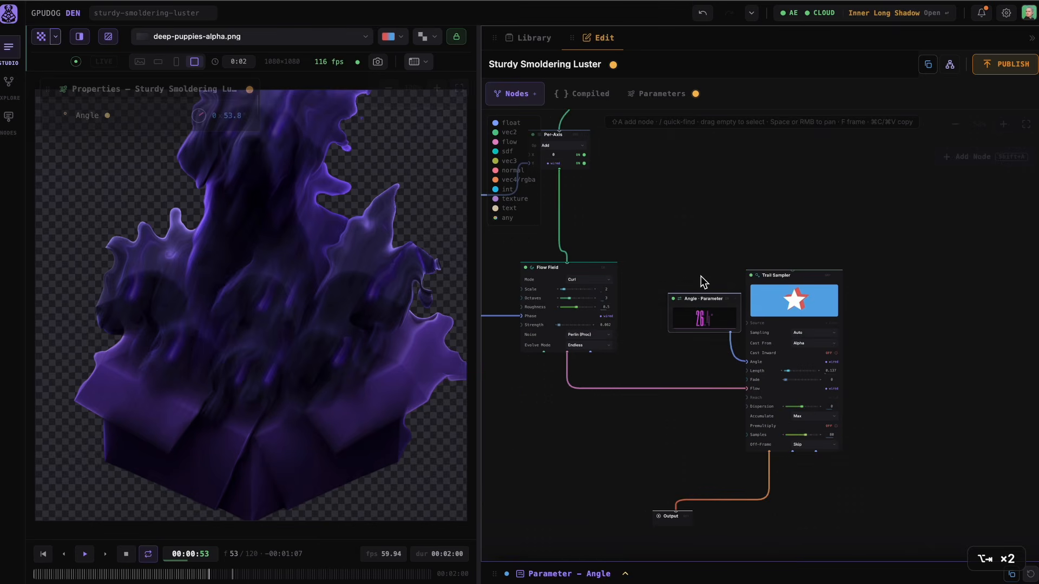
{"action": "double_click", "coordinate": [702, 319]}
Step: Set the Flow Field's Strength to 0.015 and play the preview briefly
{"action": "scroll", "coordinate": [571, 335], "scroll_direction": "up", "scroll_amount": 5}
{"action": "left_click", "coordinate": [656, 309]}
{"action": "type", "text": "0.015"}
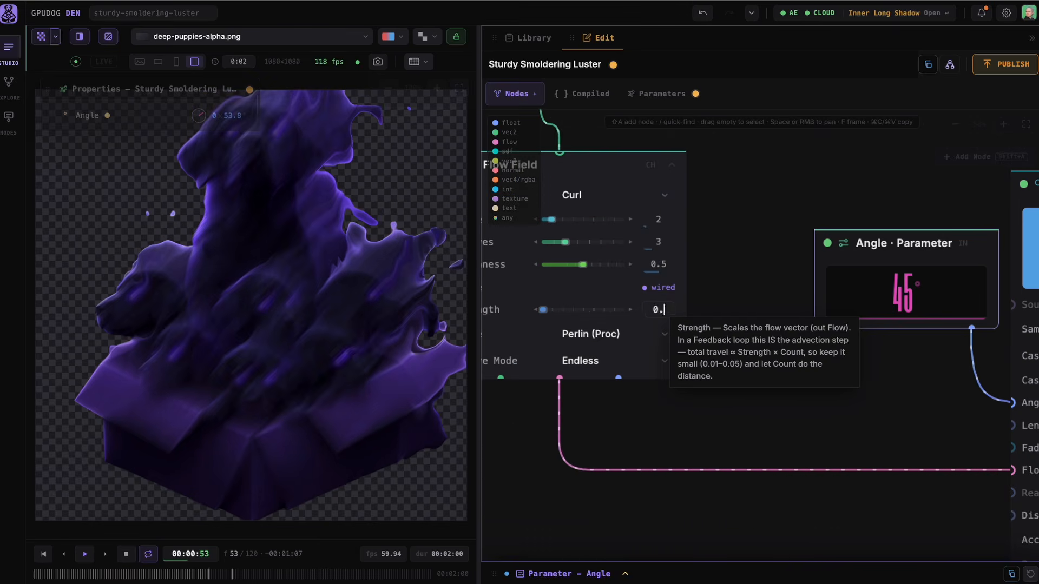
{"action": "key", "text": "Return"}
{"action": "key", "text": "space"}
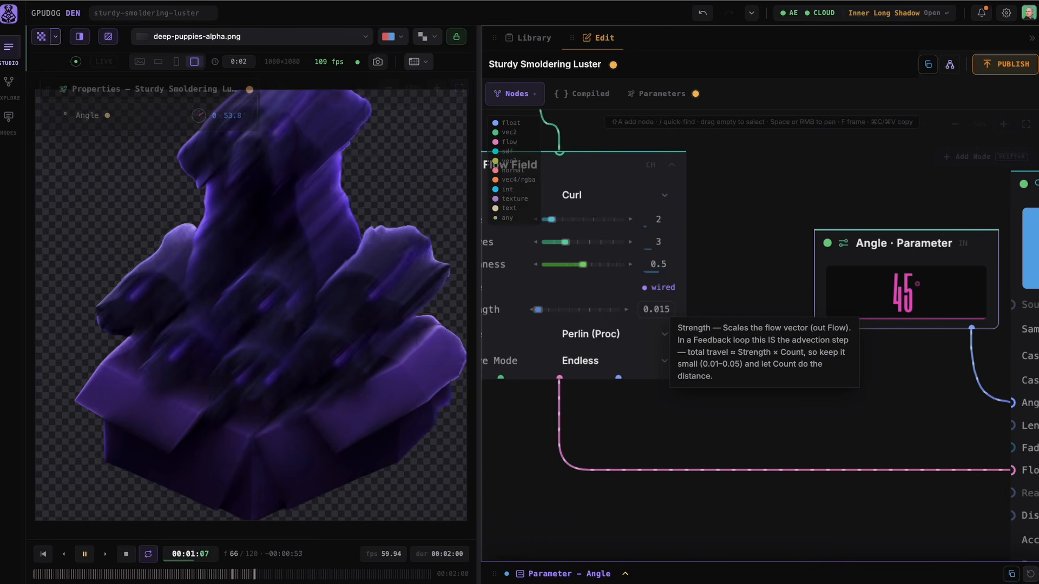
{"action": "scroll", "coordinate": [751, 348], "scroll_direction": "right", "scroll_amount": 10}
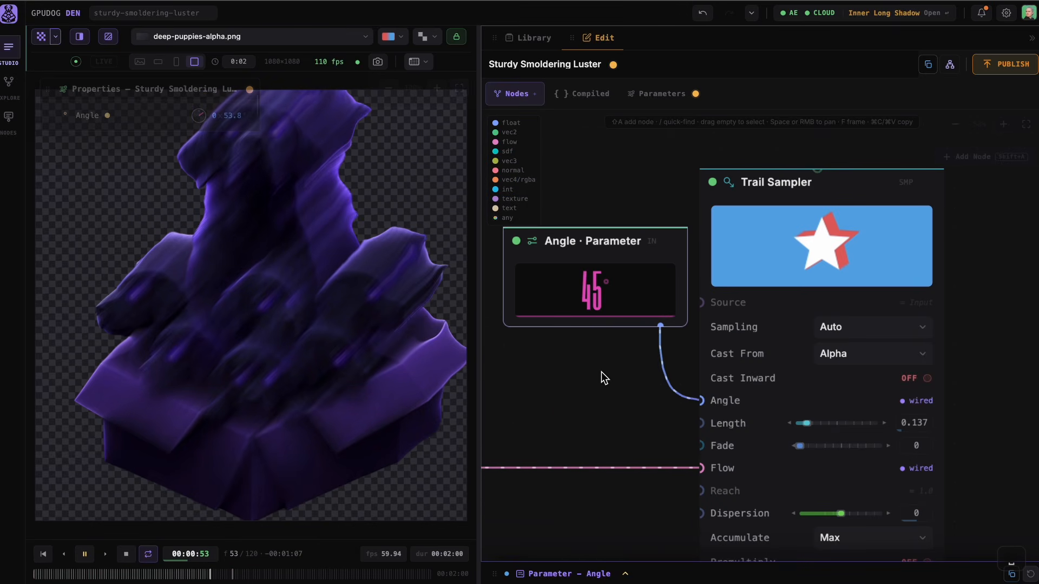
{"action": "key", "text": "space"}
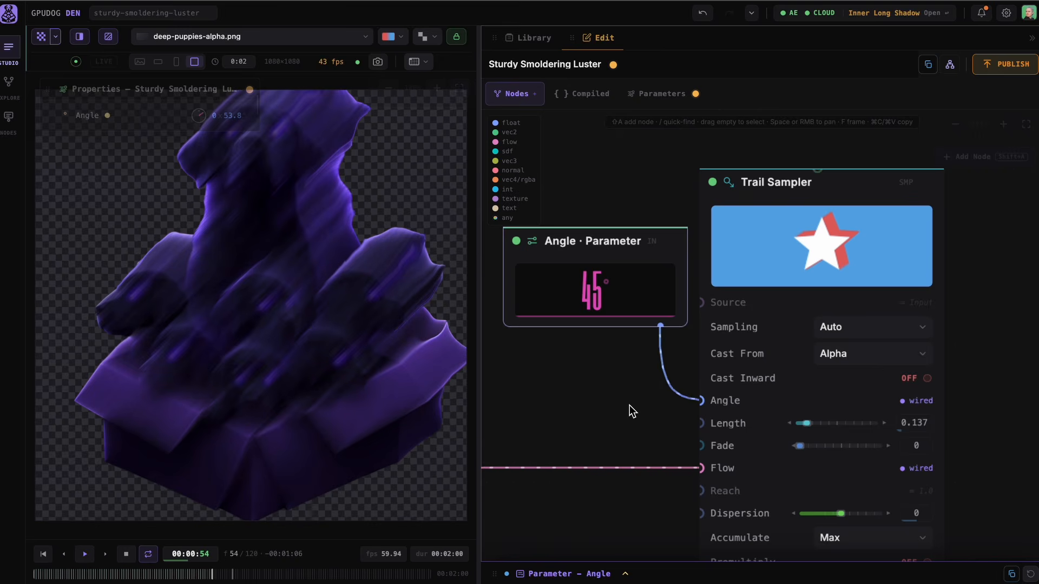
Step: Set Trail Sampler's Cast From to Max RGB after trying Luma, with Cast Offset about 0.772 and Cast Size about 0.053
{"action": "scroll", "coordinate": [629, 405], "scroll_direction": "right", "scroll_amount": 3}
{"action": "left_click", "coordinate": [806, 307]}
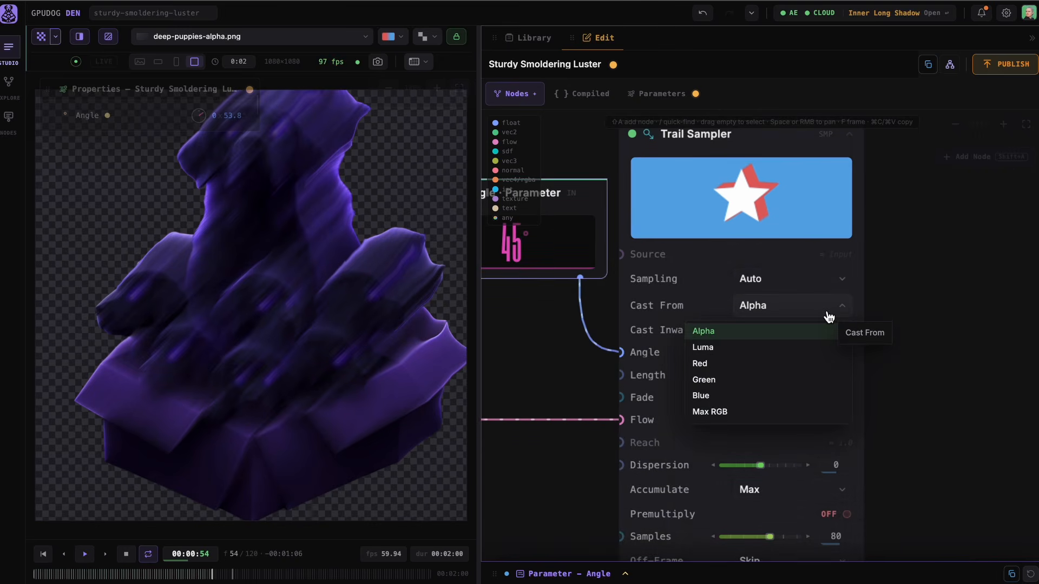
{"action": "left_click", "coordinate": [750, 347]}
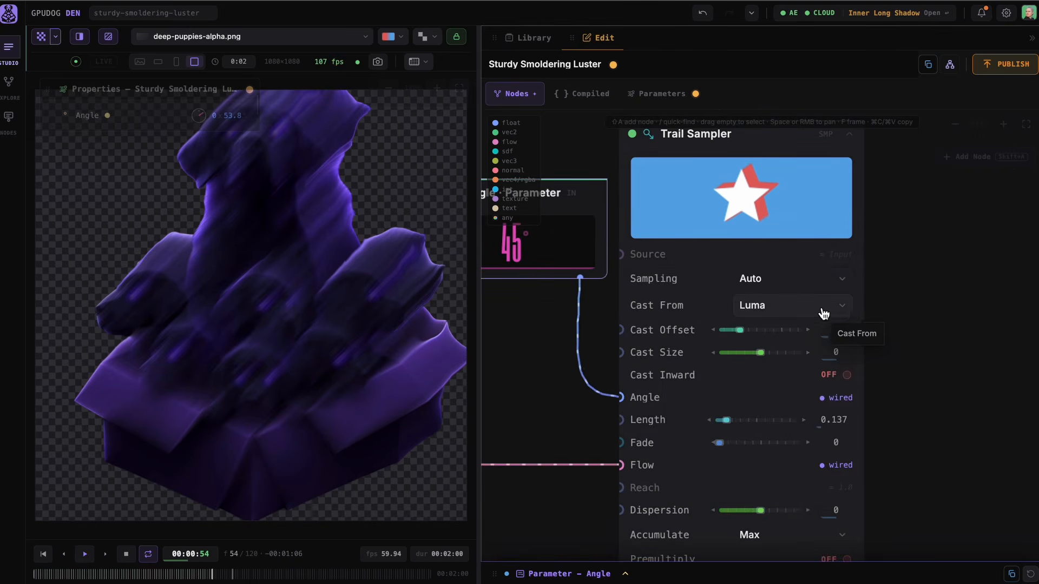
{"action": "left_click", "coordinate": [757, 307]}
{"action": "left_click", "coordinate": [735, 416]}
{"action": "scroll", "coordinate": [742, 329], "scroll_direction": "down", "scroll_amount": 1}
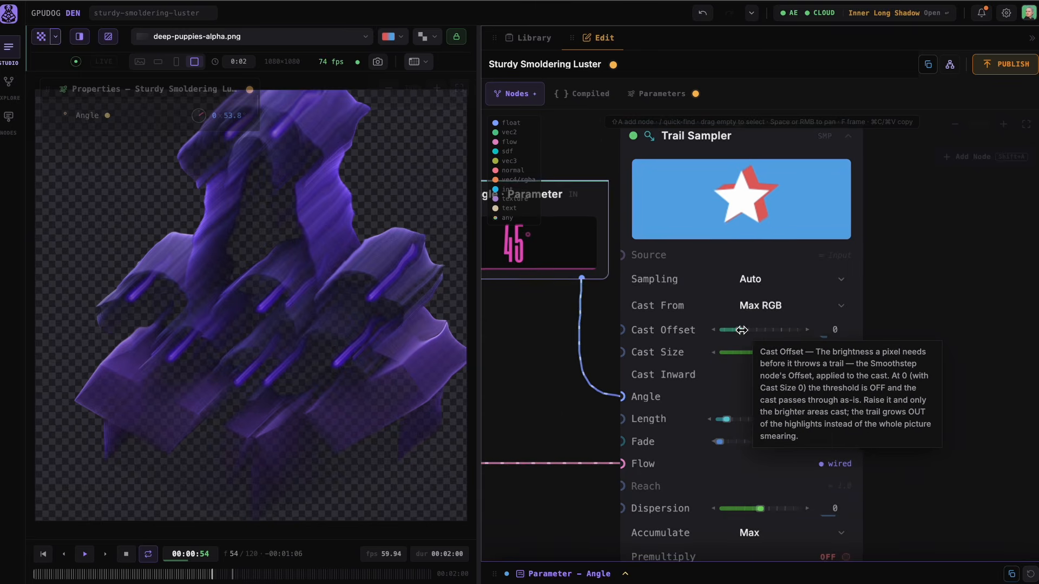
{"action": "left_click_drag", "start_coordinate": [742, 329], "coordinate": [761, 353]}
Step: Switch the preview source to Tbilisi and adjust Trail Sampler's Cast Offset to about 0.339 and Cast Size to about 0.087
{"action": "left_click", "coordinate": [202, 37]}
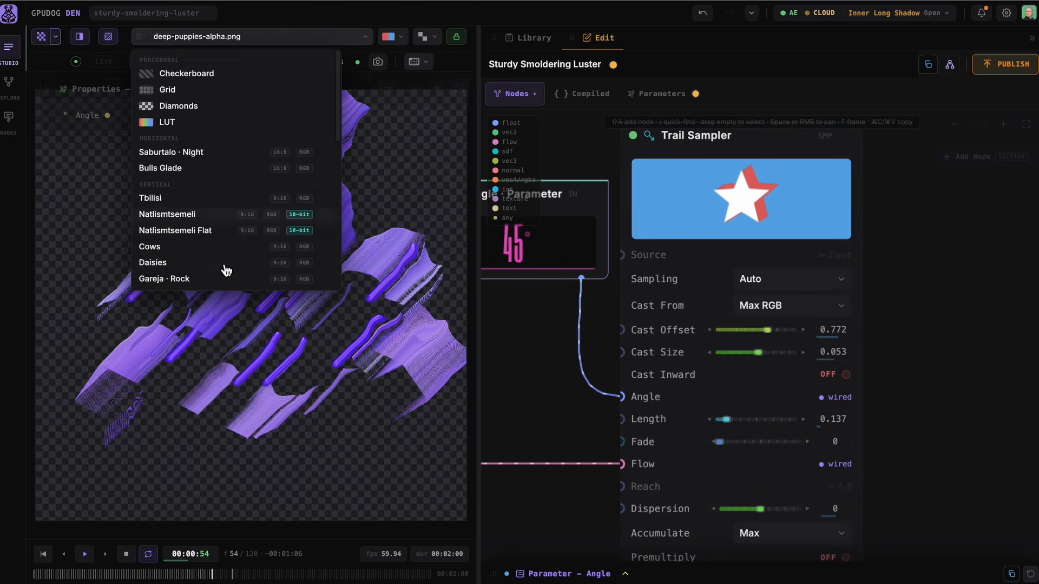
{"action": "left_click", "coordinate": [195, 202]}
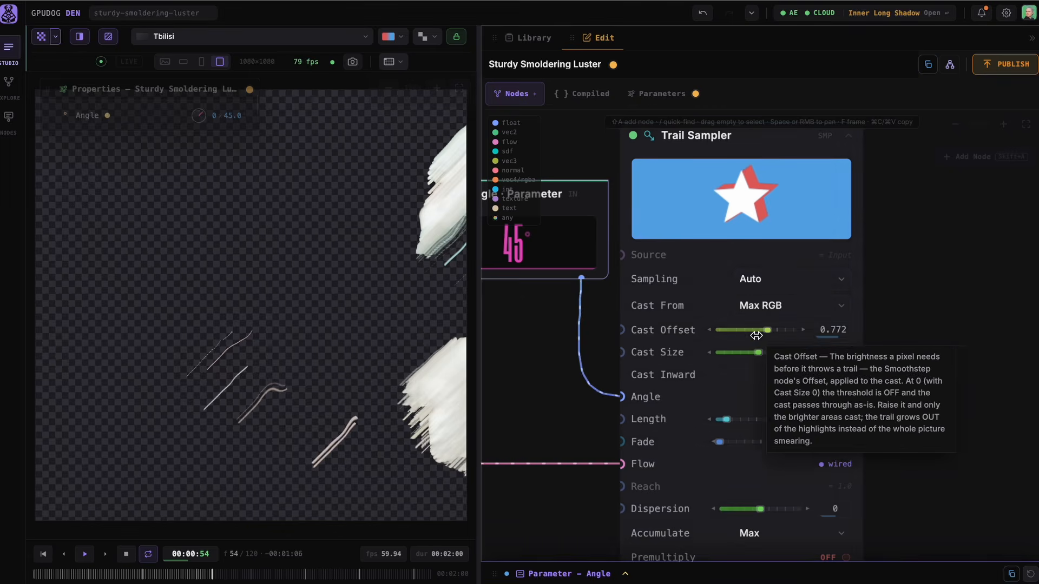
{"action": "left_click_drag", "start_coordinate": [767, 329], "coordinate": [754, 353]}
{"action": "left_click_drag", "start_coordinate": [751, 330], "coordinate": [748, 331]}
{"action": "key", "text": "space"}
Step: Reposition the Output node and add a Sampler node in the free space near the Trail Sampler's output wire
{"action": "scroll", "coordinate": [720, 401], "scroll_direction": "down", "scroll_amount": 5}
{"action": "left_click_drag", "start_coordinate": [620, 506], "coordinate": [748, 292]}
{"action": "left_click_drag", "start_coordinate": [695, 368], "coordinate": [757, 452]}
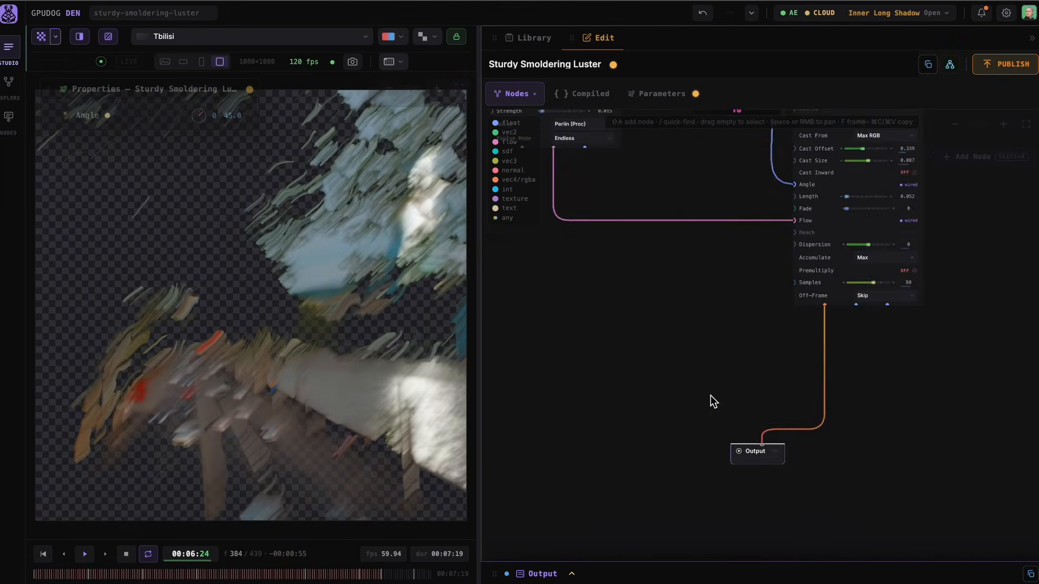
{"action": "key", "text": "shift+a"}
{"action": "type", "text": "sa"}
{"action": "key", "text": "Return"}
{"action": "left_click_drag", "start_coordinate": [697, 382], "coordinate": [675, 319]}
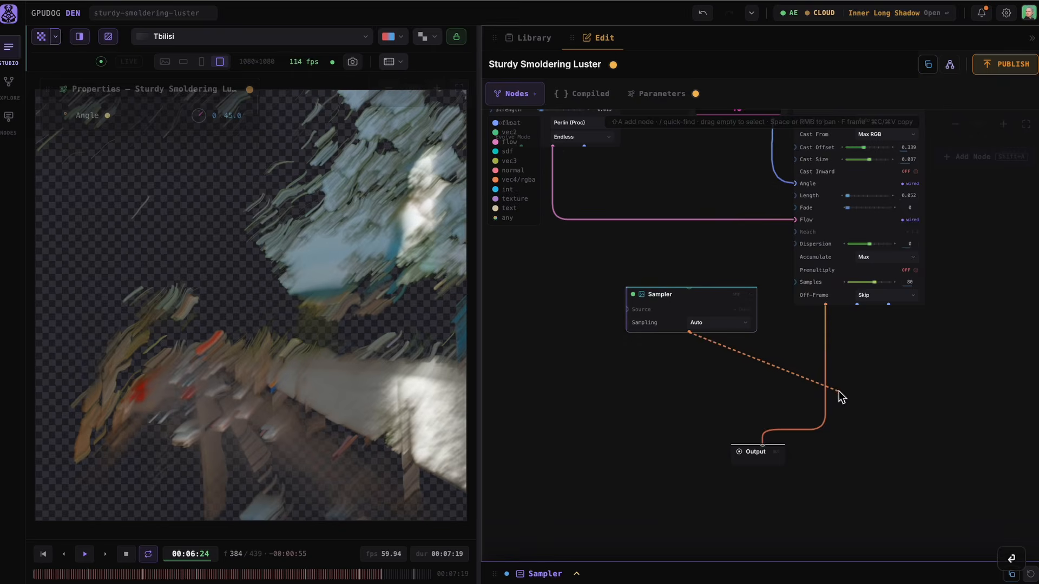
Step: Insert a Blend node before Output with the Sampler as Base and the Trail Sampler as Blend, and space out the nodes
{"action": "left_click_drag", "start_coordinate": [839, 392], "coordinate": [828, 392]}
{"action": "type", "text": "blen"}
{"action": "key", "text": "Return"}
{"action": "left_click_drag", "start_coordinate": [751, 452], "coordinate": [930, 546]}
{"action": "left_click_drag", "start_coordinate": [850, 388], "coordinate": [913, 356]}
{"action": "scroll", "coordinate": [945, 364], "scroll_direction": "up", "scroll_amount": 3}
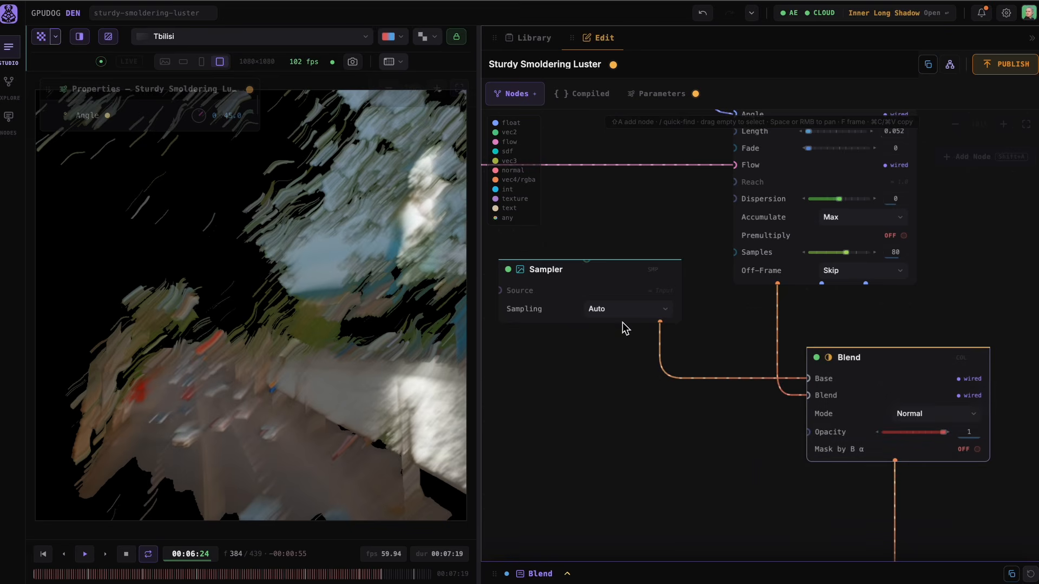
Step: Set Trail Sampler's Accumulate to Channel Max and turn on Mask by B α in the Blend node
{"action": "left_click_drag", "start_coordinate": [624, 267], "coordinate": [624, 253]}
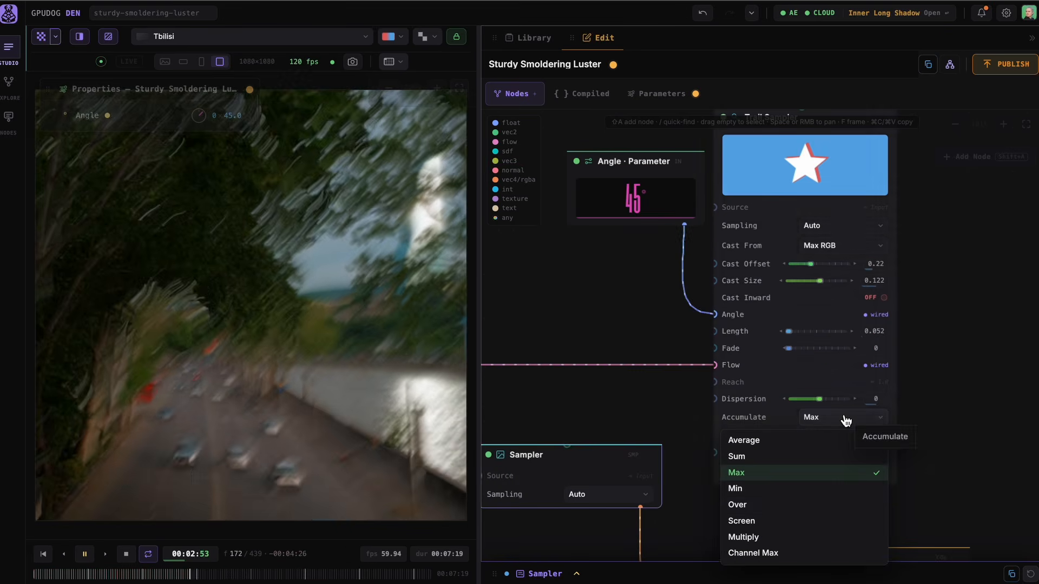
{"action": "left_click", "coordinate": [787, 550]}
{"action": "left_click_drag", "start_coordinate": [900, 436], "coordinate": [865, 253]}
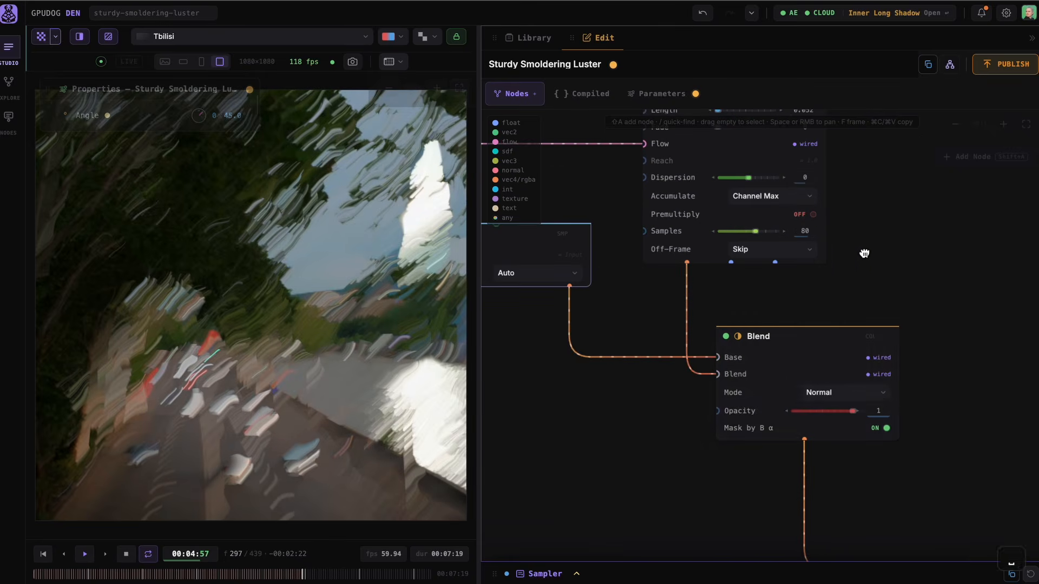
Step: Move the Blend node down and add a Viridis Colormap node fed by Trail Sampler's last output
{"action": "left_click_drag", "start_coordinate": [830, 368], "coordinate": [831, 515]}
{"action": "left_click_drag", "start_coordinate": [775, 262], "coordinate": [967, 297]}
{"action": "key", "text": "Return"}
Step: Insert a second Blend with Trail Sampler as Base and Colormap as Blend, wiring its Opacity to Trail Sampler's middle output
{"action": "left_click_drag", "start_coordinate": [907, 369], "coordinate": [721, 325]}
{"action": "type", "text": "ble"}
{"action": "key", "text": "Return"}
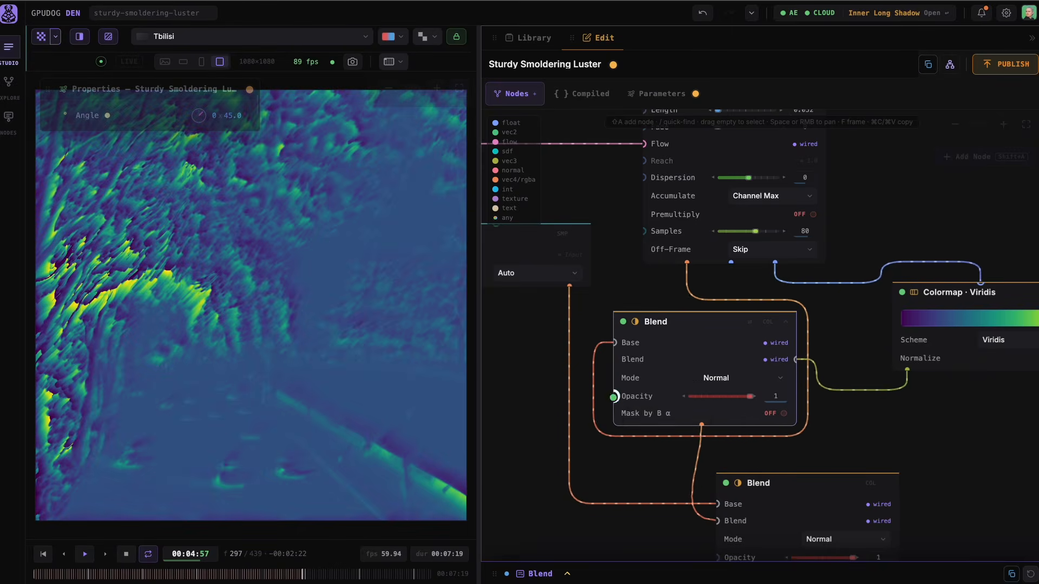
Step: Space out the two Blend nodes, the Colormap and the Sampler below the Trail Sampler so the wires run clearly
{"action": "key", "text": "f"}
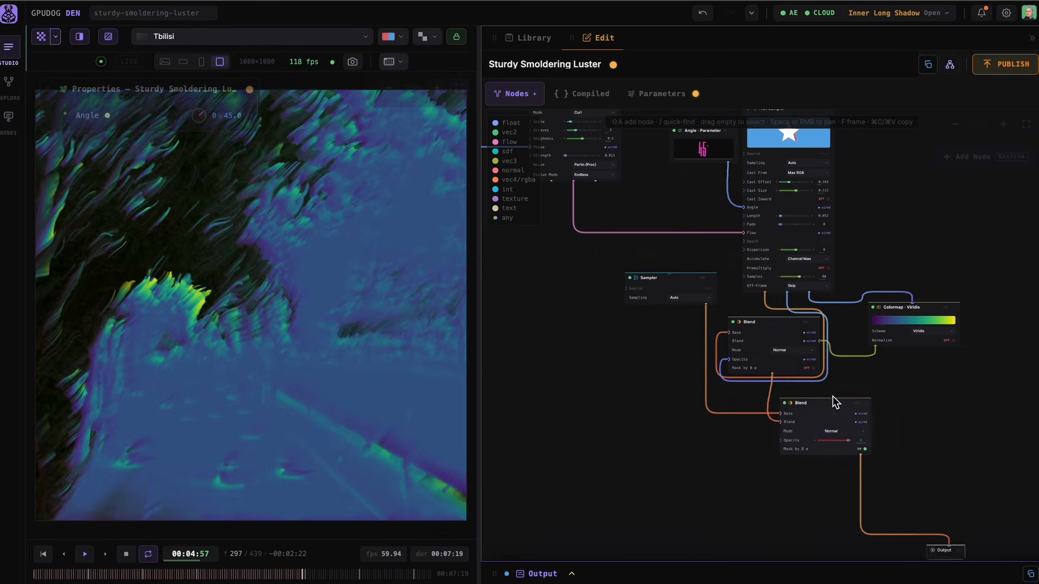
{"action": "left_click_drag", "start_coordinate": [834, 402], "coordinate": [907, 462]}
{"action": "left_click_drag", "start_coordinate": [943, 308], "coordinate": [1032, 300]}
{"action": "left_click_drag", "start_coordinate": [750, 322], "coordinate": [766, 374]}
{"action": "left_click_drag", "start_coordinate": [663, 281], "coordinate": [692, 443]}
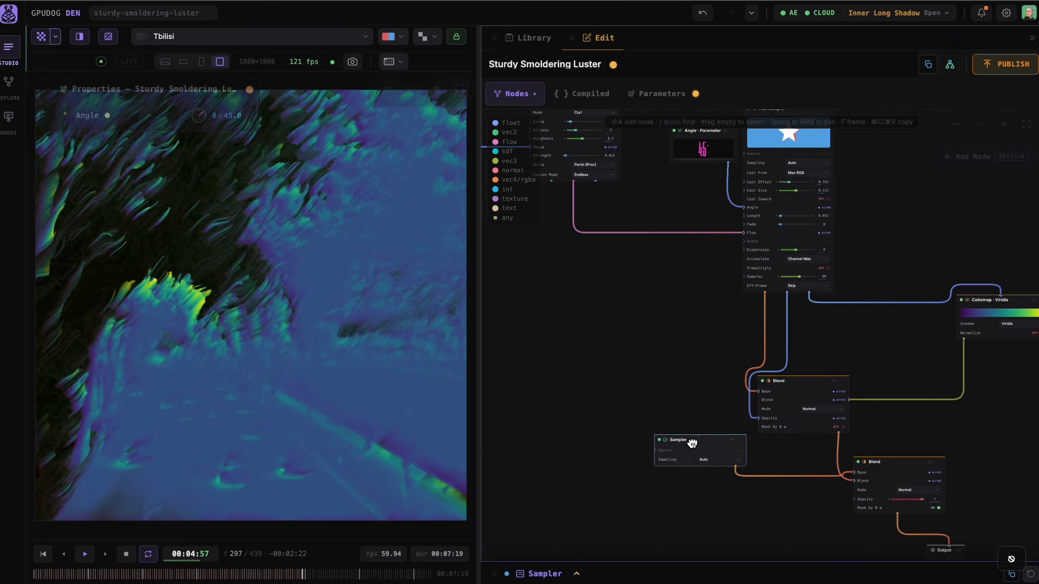
Step: Adjust Trail Sampler's Cast Offset to about 0.441 and play the preview on to another frame
{"action": "left_click", "coordinate": [815, 379]}
{"action": "scroll", "coordinate": [775, 295], "scroll_direction": "up", "scroll_amount": 5}
{"action": "left_click_drag", "start_coordinate": [734, 253], "coordinate": [742, 254]}
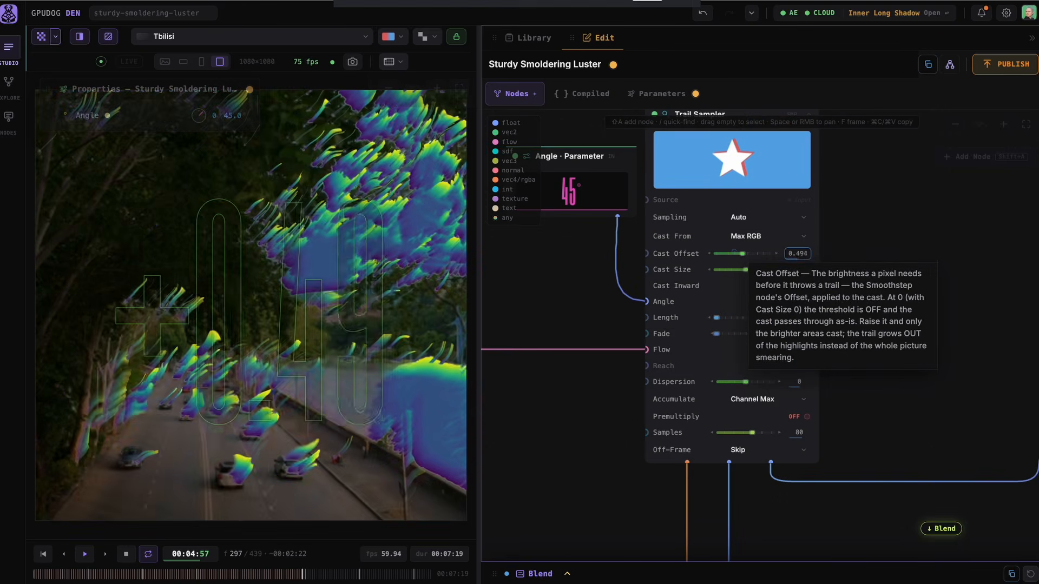
{"action": "key", "text": "space"}
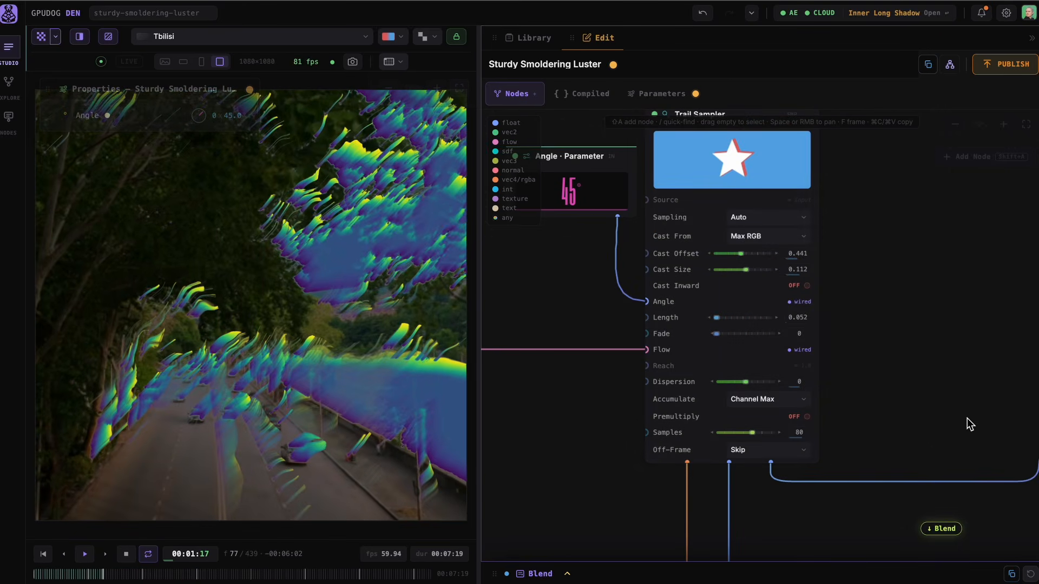
Step: Turn on the Colormap's Normalize option and set the mode of the Blend it feeds to Multiply
{"action": "left_click_drag", "start_coordinate": [970, 424], "coordinate": [729, 276]}
{"action": "left_click", "coordinate": [955, 379]}
{"action": "left_click_drag", "start_coordinate": [859, 322], "coordinate": [694, 393]}
{"action": "left_click_drag", "start_coordinate": [588, 416], "coordinate": [927, 226]}
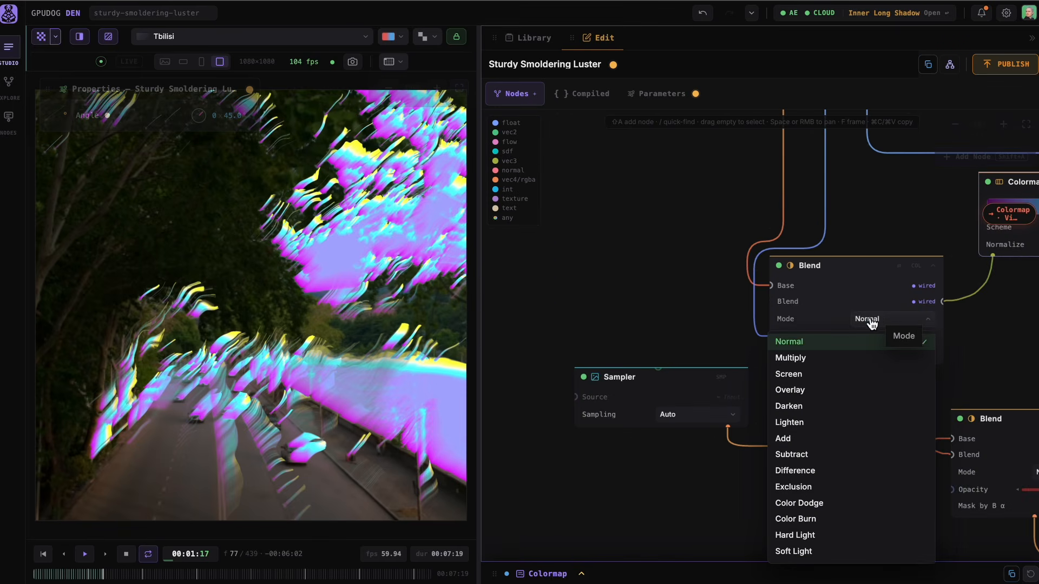
{"action": "left_click", "coordinate": [815, 359]}
Step: Move the Trail Sampler, Angle, Colormap, Sampler and Blend nodes away from the flow nodes and group them as "trails"
{"action": "key", "text": "f"}
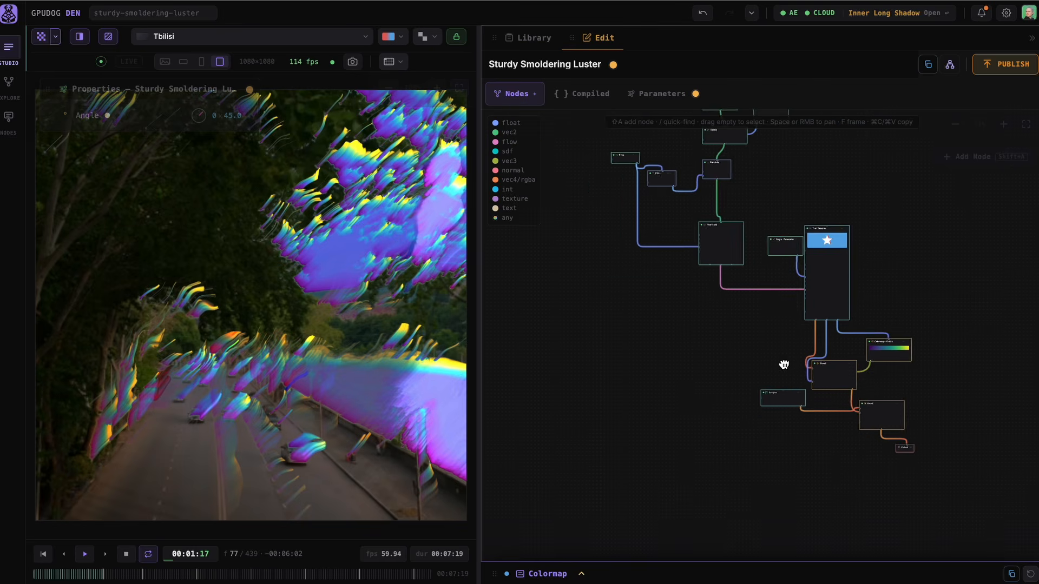
{"action": "left_click_drag", "start_coordinate": [733, 235], "coordinate": [933, 521]}
{"action": "left_click_drag", "start_coordinate": [854, 440], "coordinate": [955, 448]}
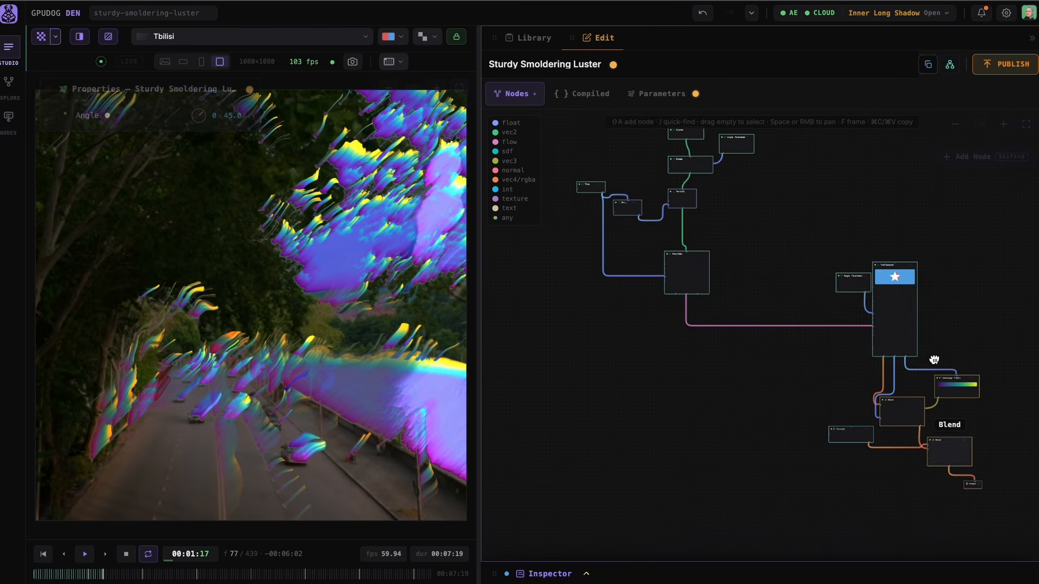
{"action": "key", "text": "super+g"}
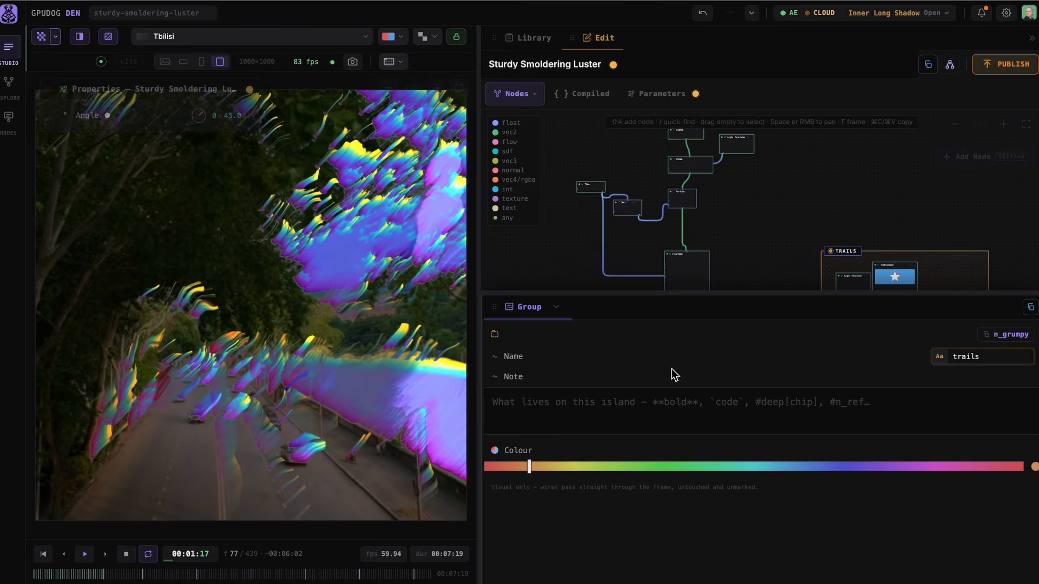
{"action": "left_click", "coordinate": [557, 307]}
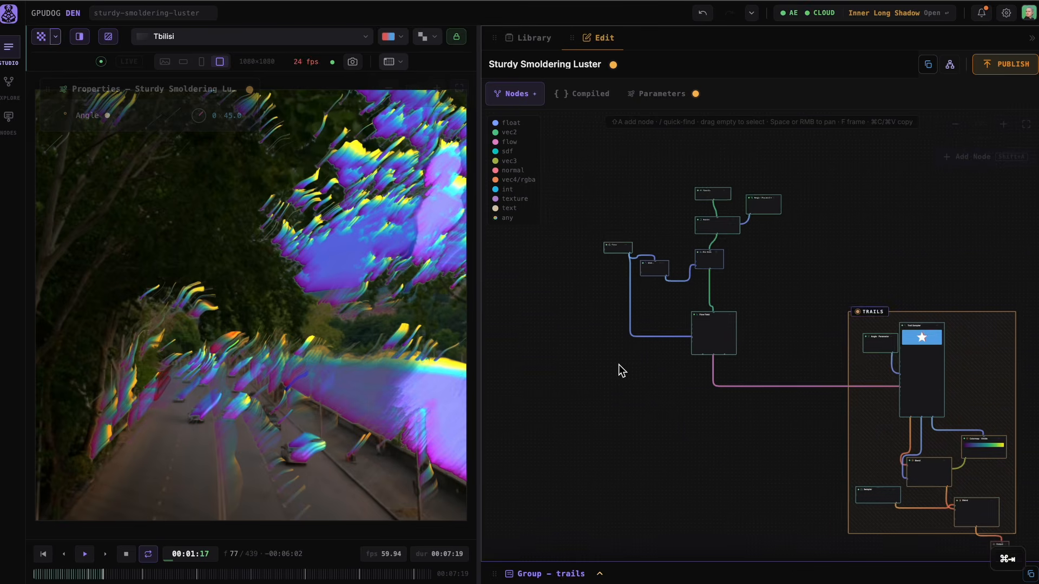
Step: Group the Coords, Rotate, Per-Axis, Time, Divide and Flow Field nodes under the name "flow"
{"action": "key", "text": "f"}
{"action": "key", "text": "super+g"}
{"action": "type", "text": "flow"}
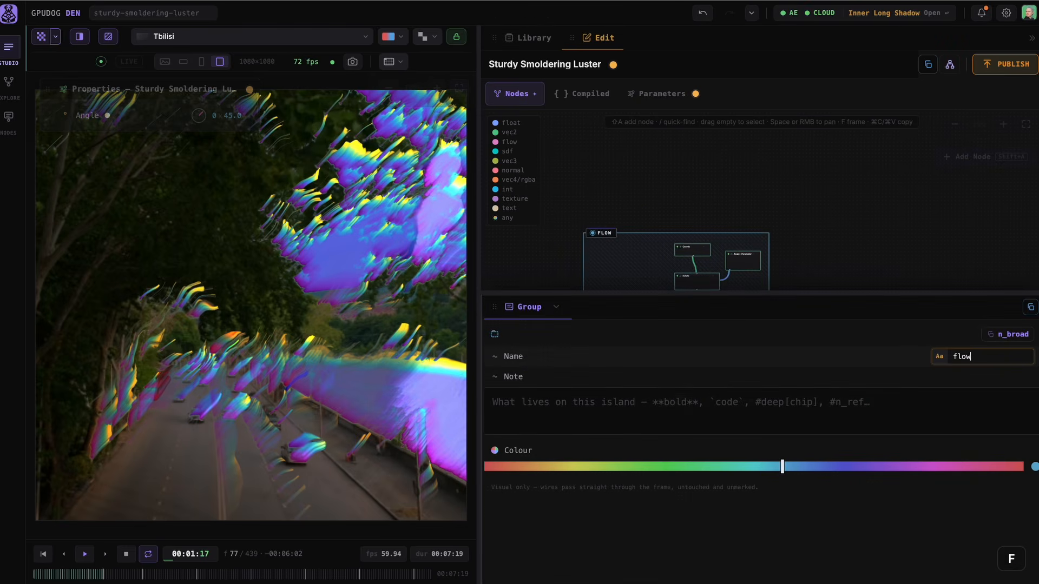
{"action": "left_click", "coordinate": [557, 307]}
Step: Create a new parameter "Flow Speed" wired to the Time node's Speed input
{"action": "scroll", "coordinate": [728, 361], "scroll_direction": "up", "scroll_amount": 4}
{"action": "left_click_drag", "start_coordinate": [854, 348], "coordinate": [935, 403]}
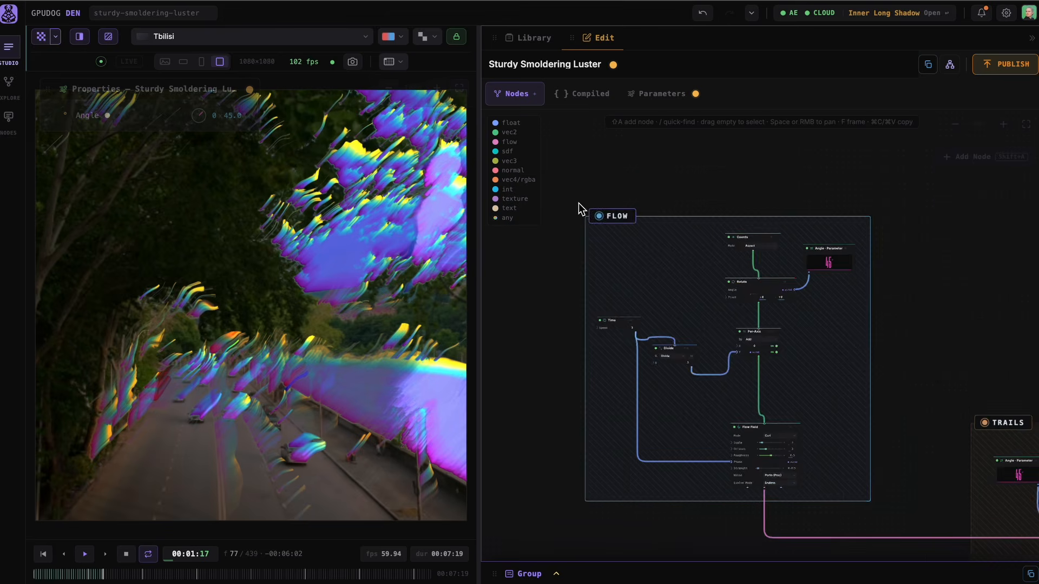
{"action": "scroll", "coordinate": [568, 320], "scroll_direction": "up", "scroll_amount": 6}
{"action": "left_click_drag", "start_coordinate": [665, 356], "coordinate": [524, 325]}
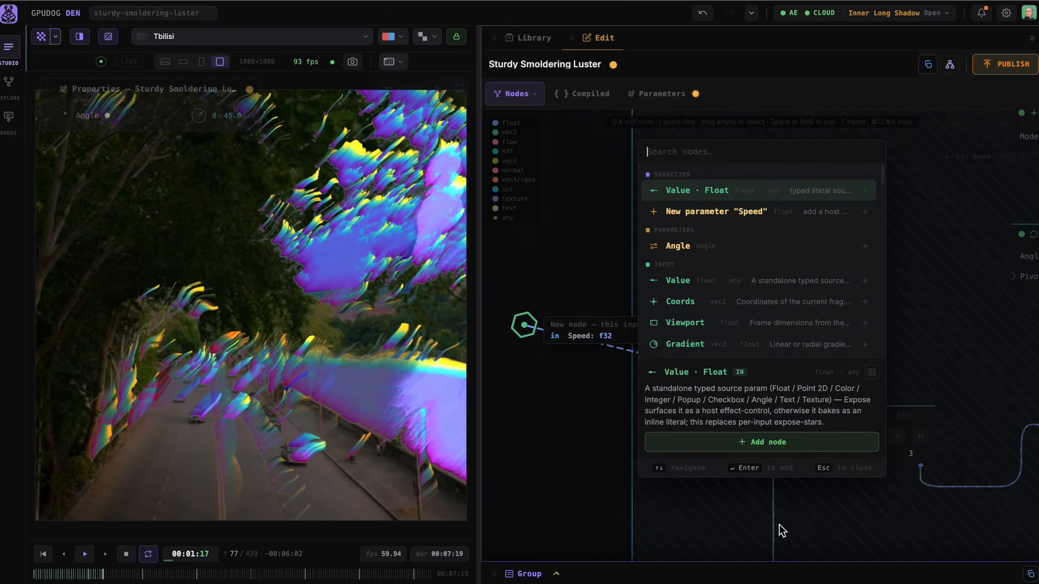
{"action": "type", "text": "Flow Speed"}
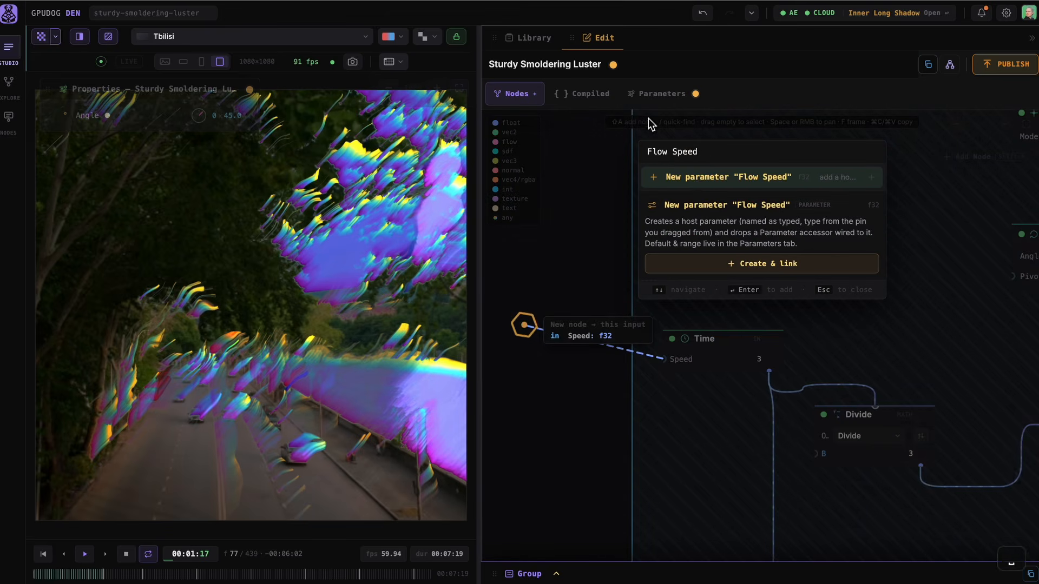
{"action": "left_click", "coordinate": [695, 182]}
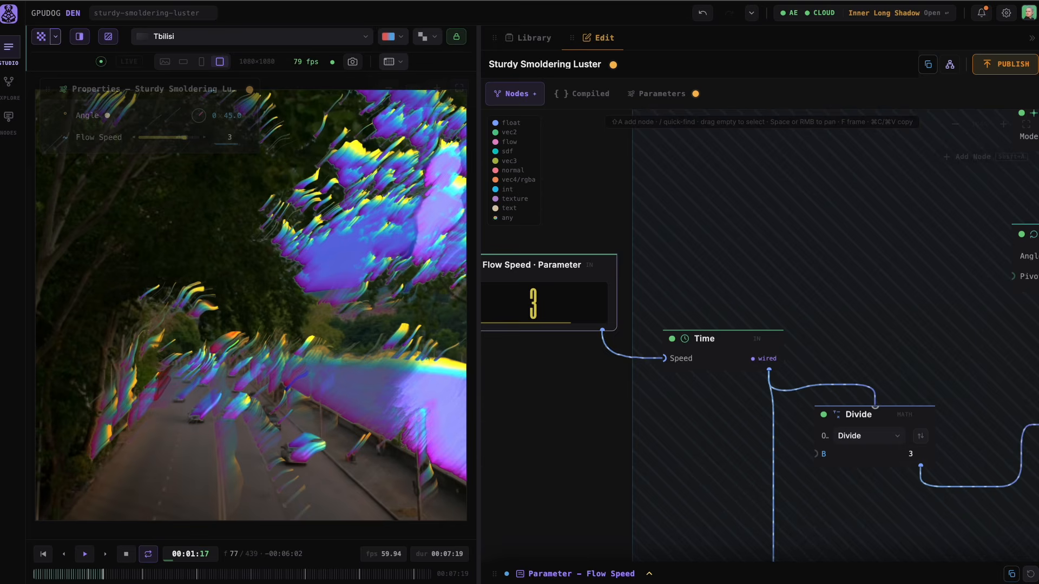
Step: Change the Colormap node's scheme to Blackbody
{"action": "scroll", "coordinate": [788, 281], "scroll_direction": "right", "scroll_amount": 3}
{"action": "scroll", "coordinate": [788, 282], "scroll_direction": "down", "scroll_amount": 8}
{"action": "scroll", "coordinate": [882, 343], "scroll_direction": "right", "scroll_amount": 3}
{"action": "scroll", "coordinate": [865, 357], "scroll_direction": "up", "scroll_amount": 8}
{"action": "left_click", "coordinate": [846, 329]}
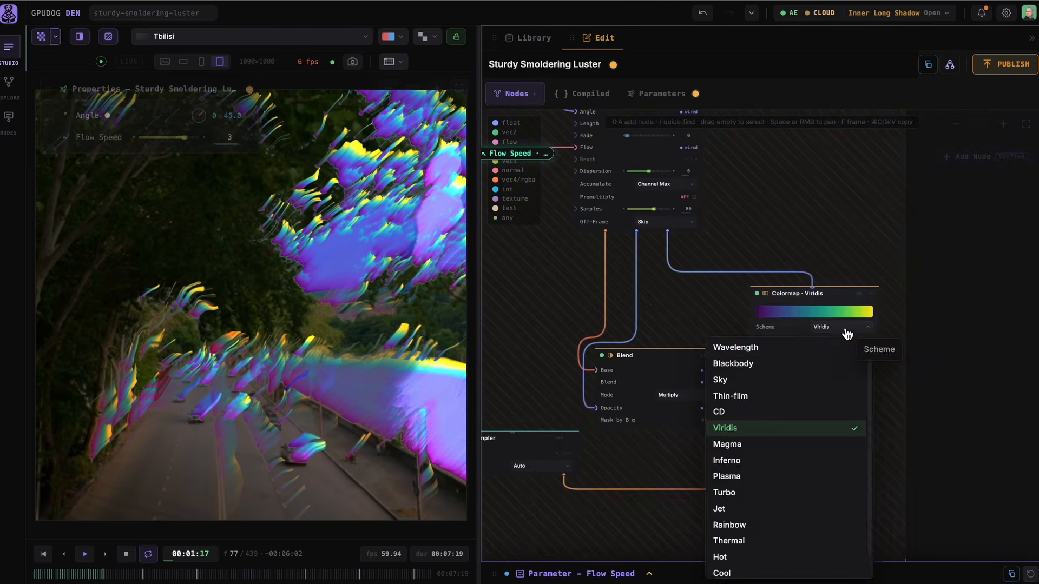
{"action": "left_click", "coordinate": [818, 368]}
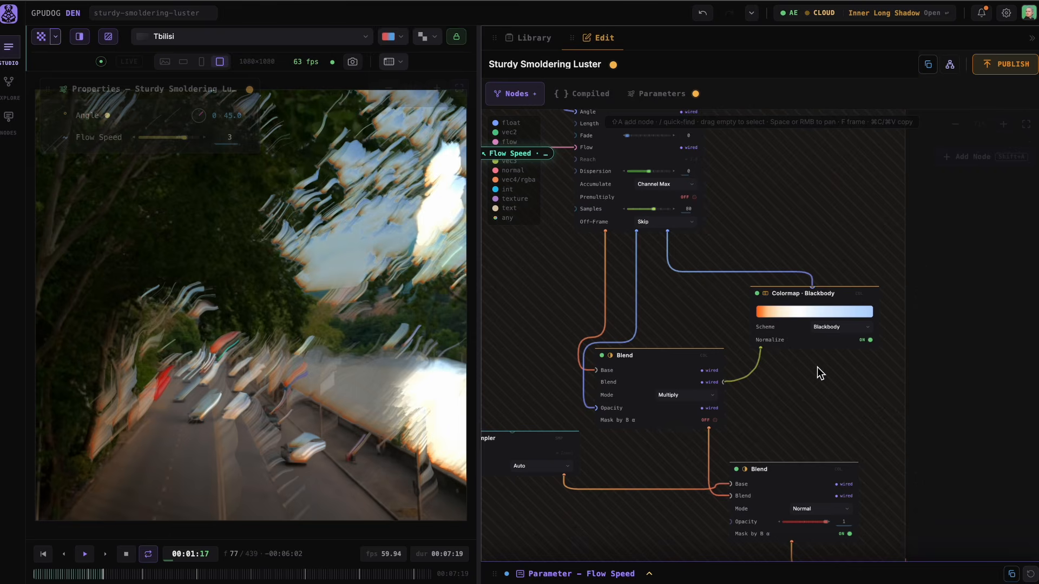
Step: Rename the effect to "Chemtrails Tutorial" and capture its thumbnail from the preview
{"action": "left_click", "coordinate": [573, 65]}
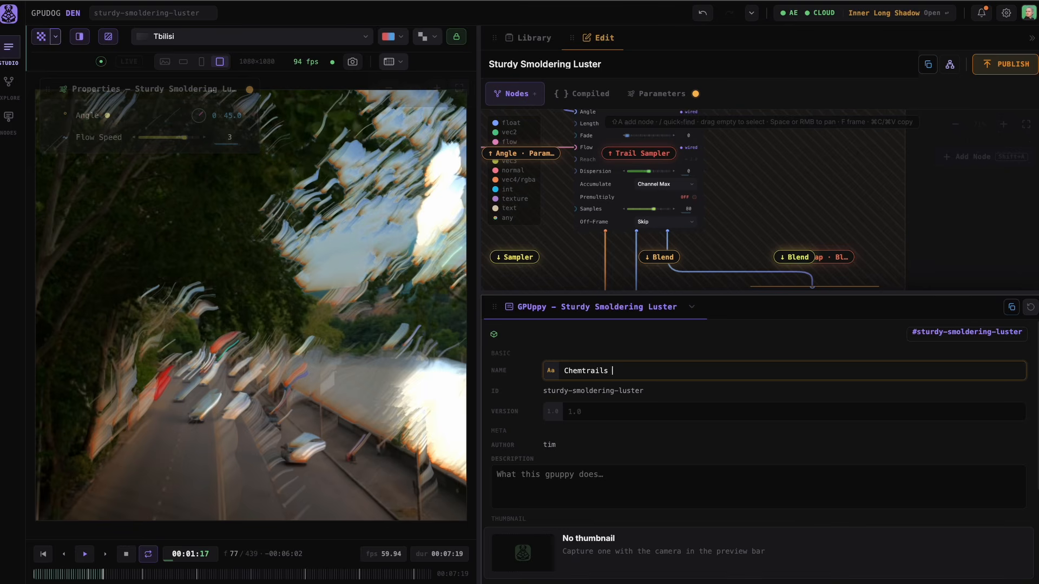
{"action": "key", "text": "BackSpace"}
{"action": "type", "text": "l"}
{"action": "left_click", "coordinate": [353, 62]}
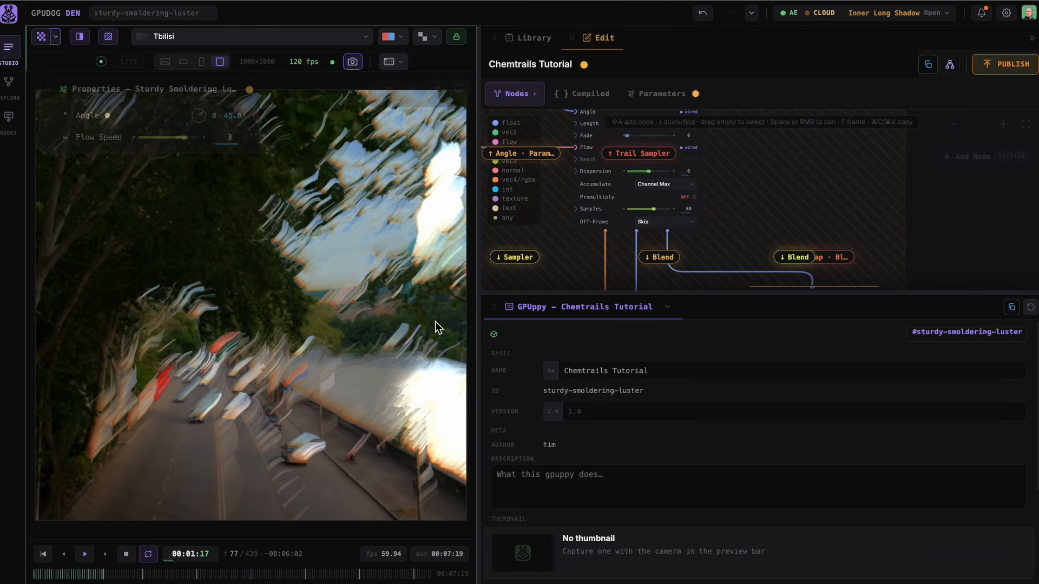
Step: Switch to After Effects, apply Chemtrails Tutorial from the GPUDog Kennel library, and hide the deep-puppy layer
{"action": "key", "text": "super+Tab"}
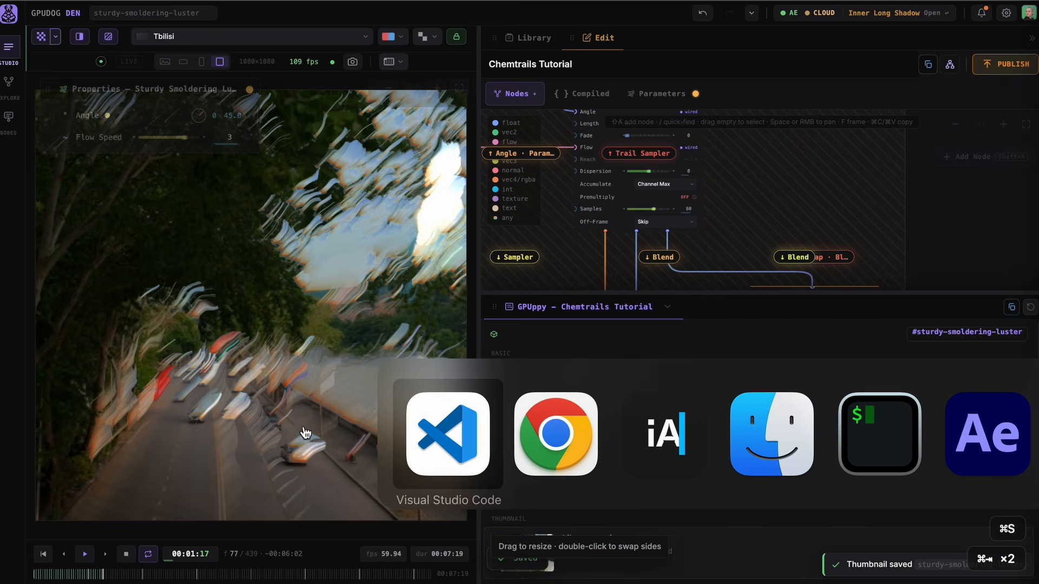
{"action": "left_click", "coordinate": [993, 480]}
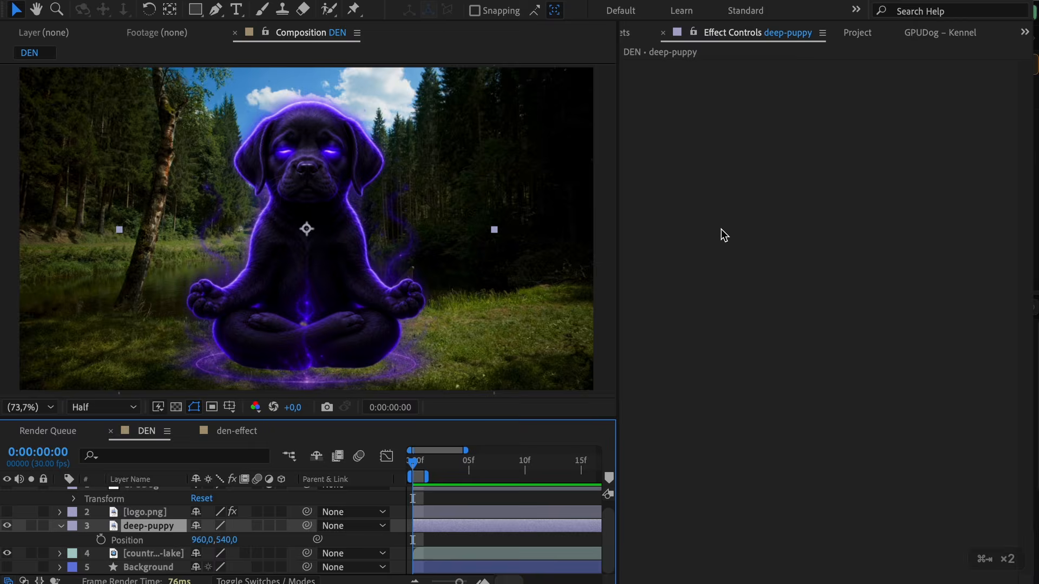
{"action": "left_click", "coordinate": [947, 42]}
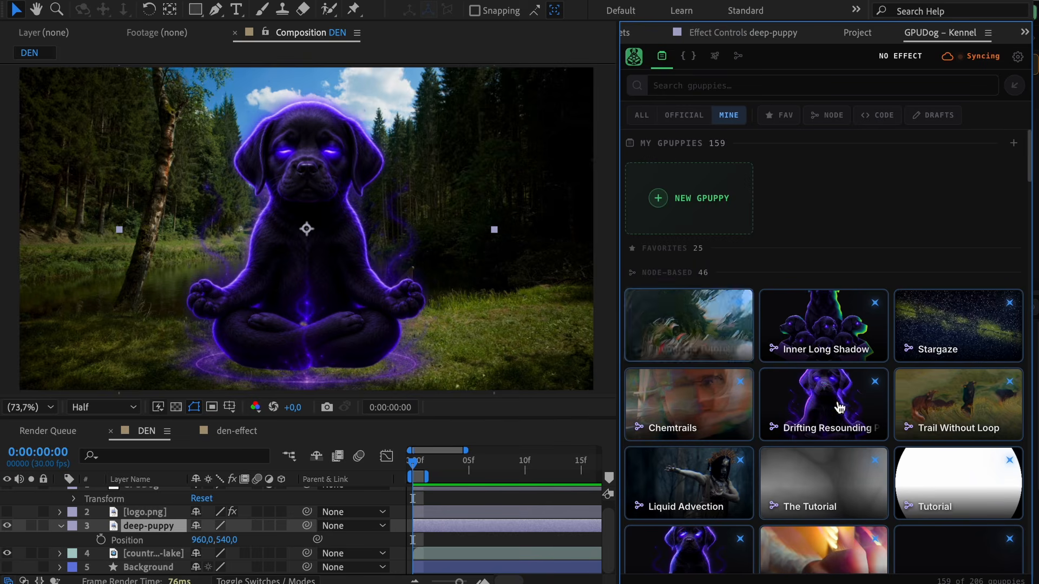
{"action": "left_click", "coordinate": [694, 335]}
{"action": "left_click", "coordinate": [7, 521]}
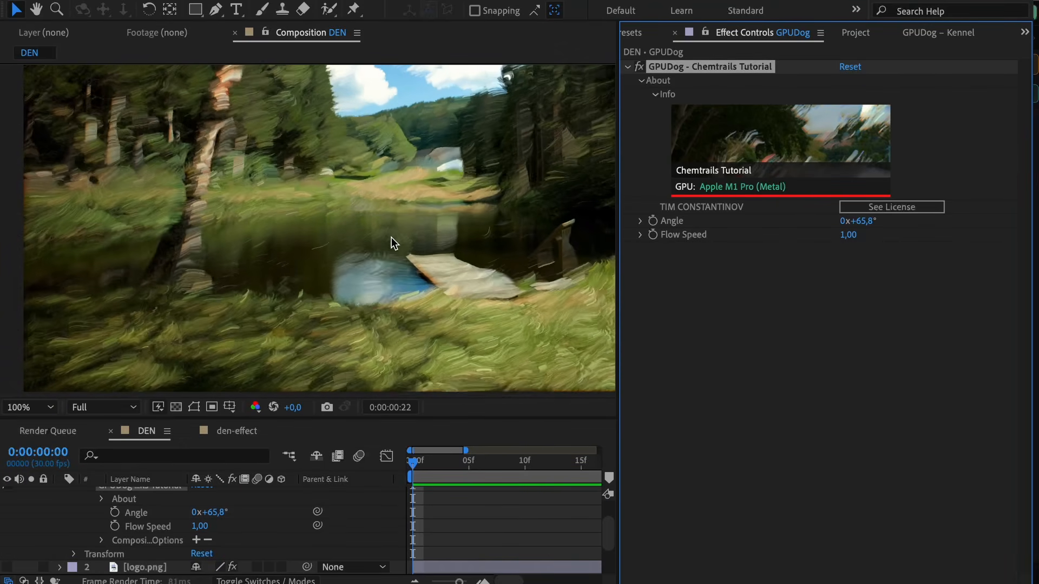
Step: Switch back to GPUDog Den and create Fade, Cast Offset and Length parameters wired to the matching Trail Sampler inputs
{"action": "key", "text": "super+Tab"}
{"action": "key", "text": "super+Tab"}
{"action": "key", "text": "super+Tab"}
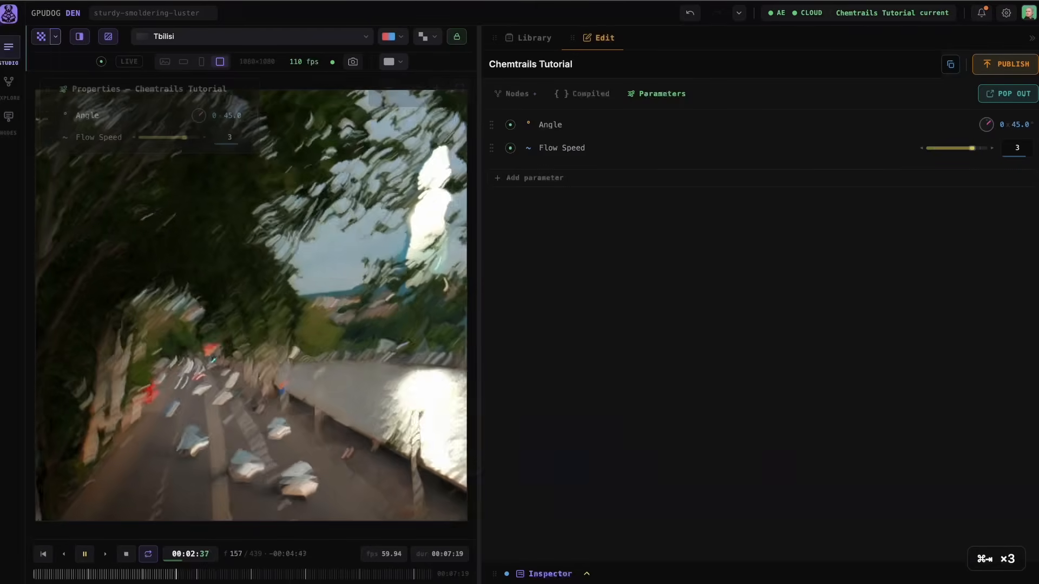
{"action": "left_click", "coordinate": [510, 94]}
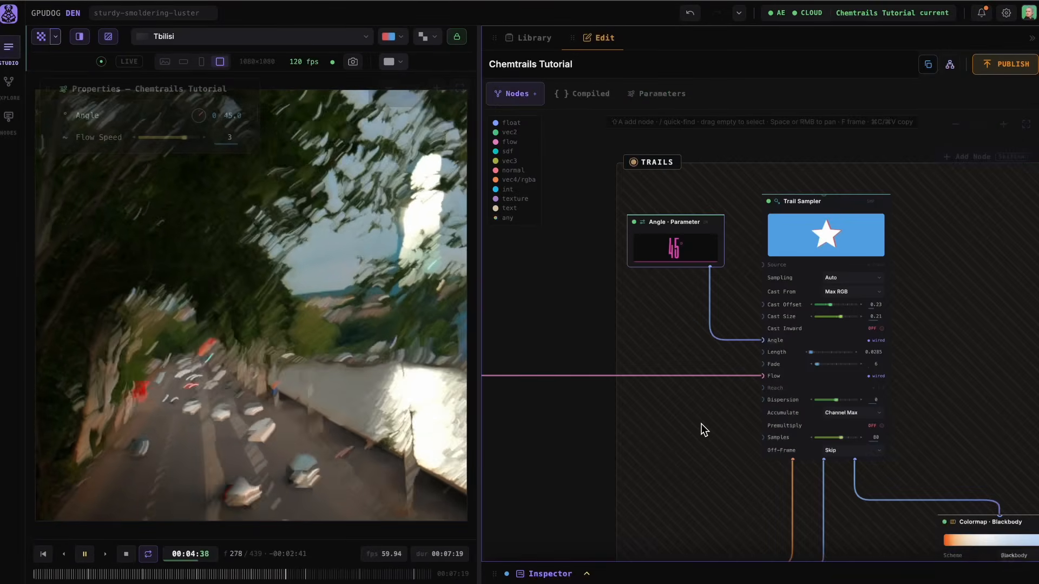
{"action": "scroll", "coordinate": [701, 424], "scroll_direction": "up", "scroll_amount": 2}
{"action": "left_click_drag", "start_coordinate": [788, 428], "coordinate": [682, 381]}
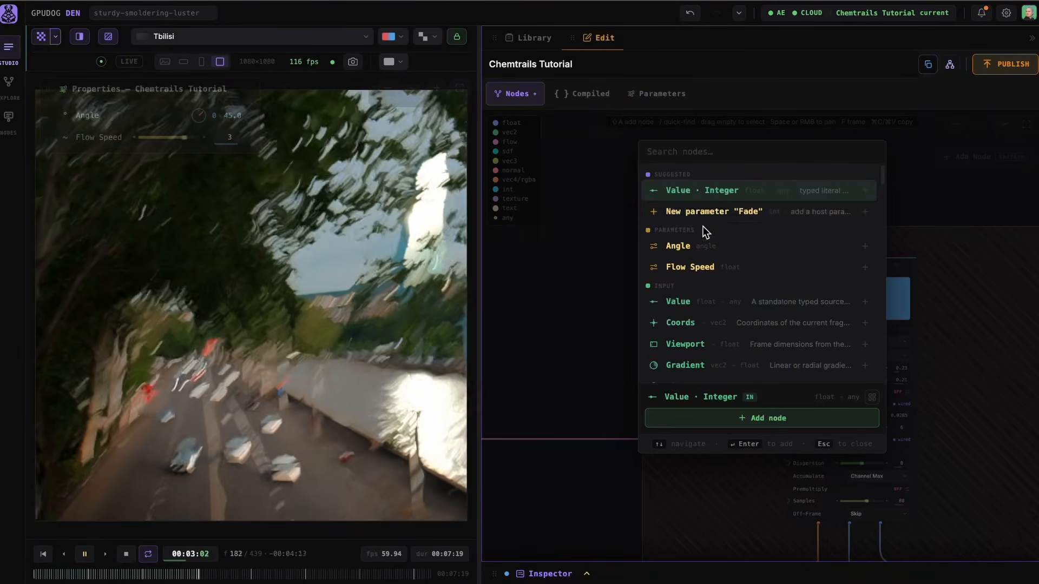
{"action": "left_click", "coordinate": [709, 212]}
{"action": "left_click_drag", "start_coordinate": [789, 368], "coordinate": [713, 190]}
{"action": "left_click", "coordinate": [715, 211]}
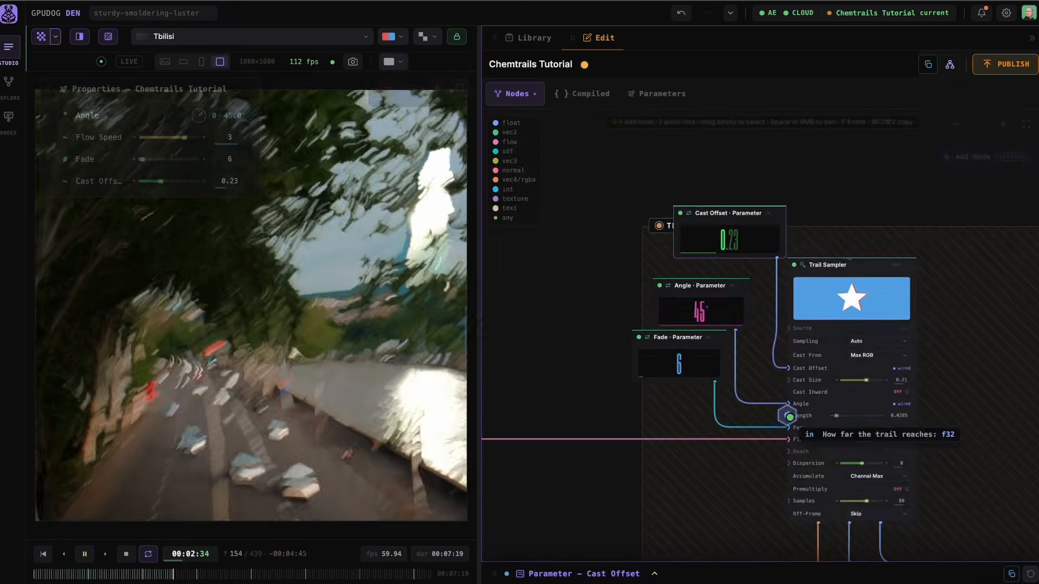
{"action": "left_click_drag", "start_coordinate": [789, 416], "coordinate": [601, 311]}
{"action": "left_click", "coordinate": [706, 213]}
Step: Create a Scale parameter wired to the Flow Field node's Scale input
{"action": "scroll", "coordinate": [628, 327], "scroll_direction": "left", "scroll_amount": 6}
{"action": "scroll", "coordinate": [639, 336], "scroll_direction": "up", "scroll_amount": 4}
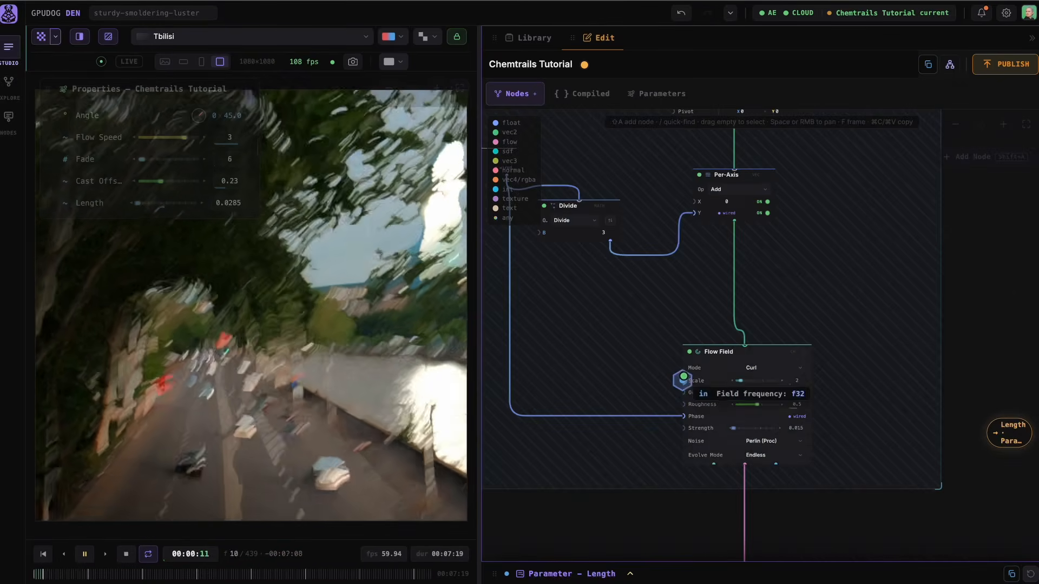
{"action": "left_click_drag", "start_coordinate": [683, 379], "coordinate": [591, 336]}
{"action": "left_click", "coordinate": [749, 208]}
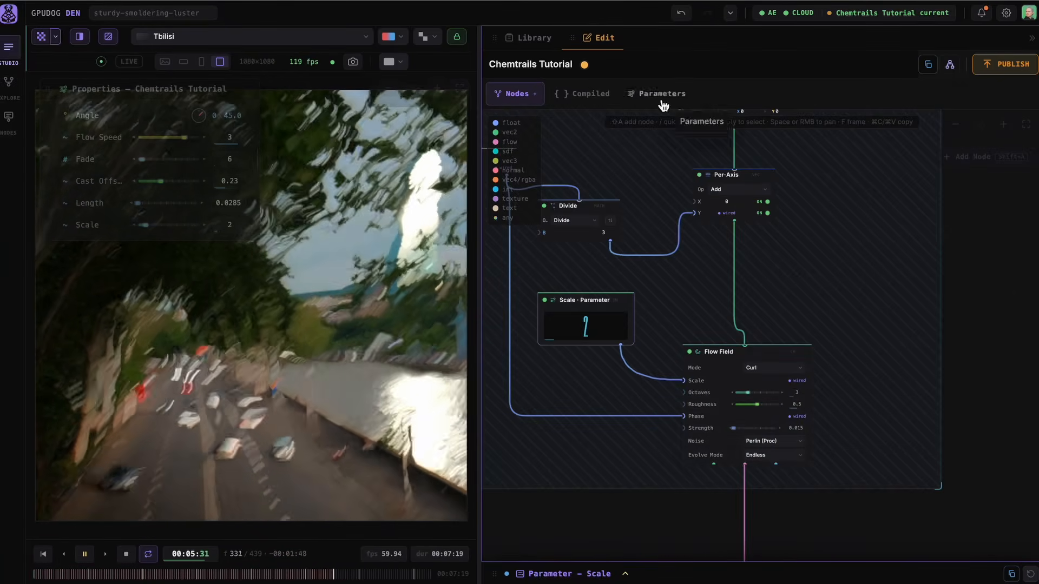
Step: Switch to After Effects, try the effect's Scale at 5.00, and reset the Chemtrails Tutorial effect to its defaults
{"action": "key", "text": "super+Tab"}
{"action": "key", "text": "super+Tab"}
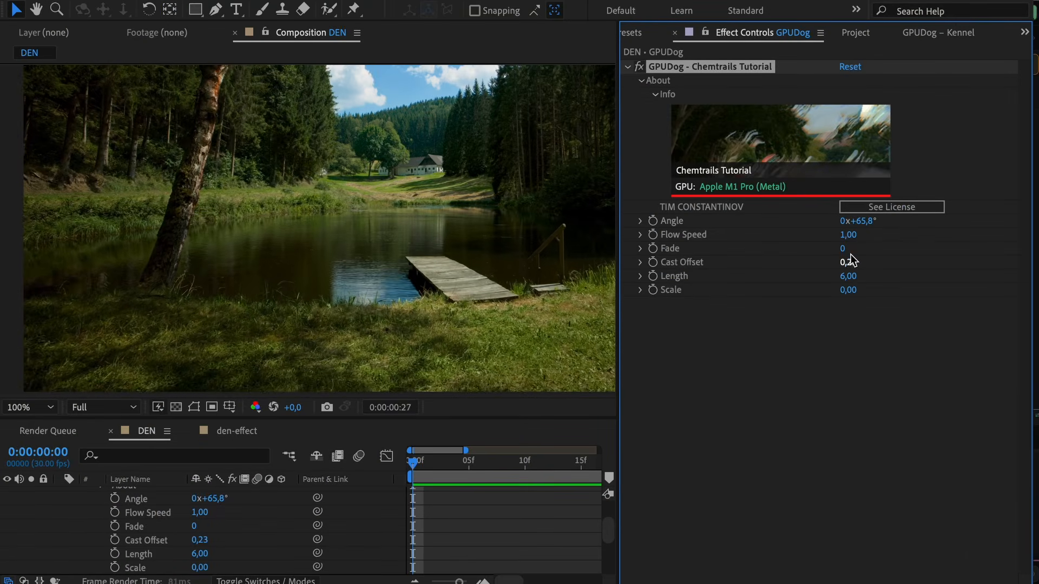
{"action": "left_click_drag", "start_coordinate": [850, 293], "coordinate": [891, 296]}
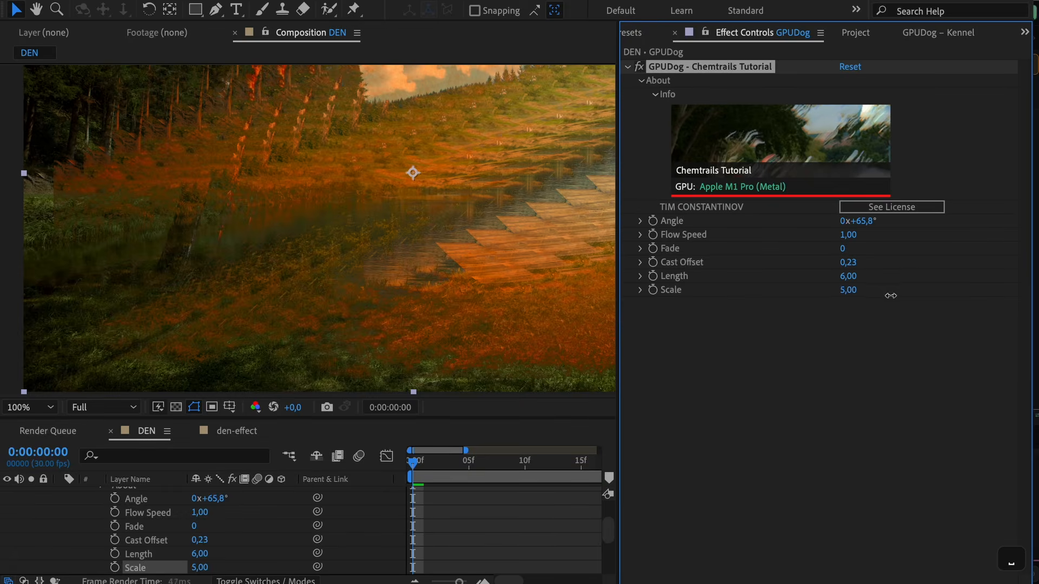
{"action": "left_click", "coordinate": [851, 67]}
Step: Set the Chemtrails Tutorial effect's Scale to 1.70 and its Flow Speed to 2
{"action": "scroll", "coordinate": [249, 258], "scroll_direction": "up", "scroll_amount": 2}
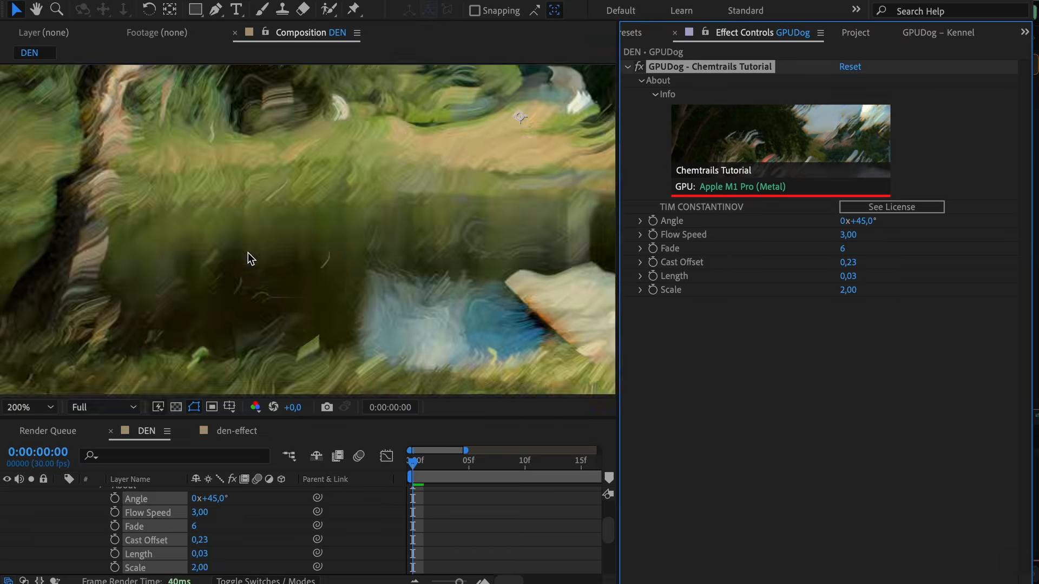
{"action": "mouse_move", "coordinate": [848, 290]}
{"action": "left_mouse_down"}
{"action": "mouse_move", "coordinate": [866, 300]}
{"action": "mouse_move", "coordinate": [857, 304]}
{"action": "left_mouse_up"}
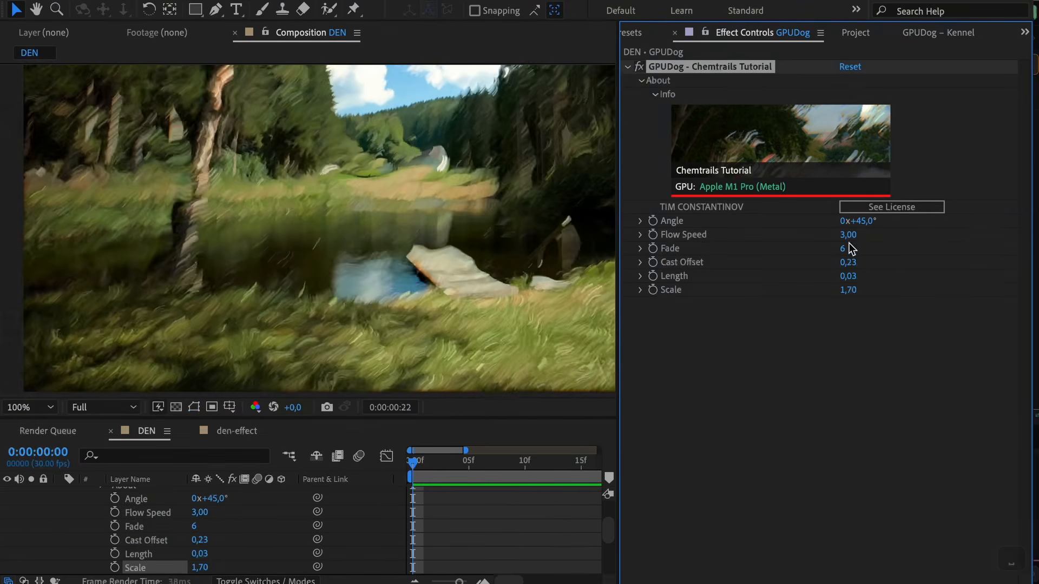
{"action": "left_click", "coordinate": [849, 236]}
{"action": "type", "text": "2"}
{"action": "left_click", "coordinate": [914, 259]}
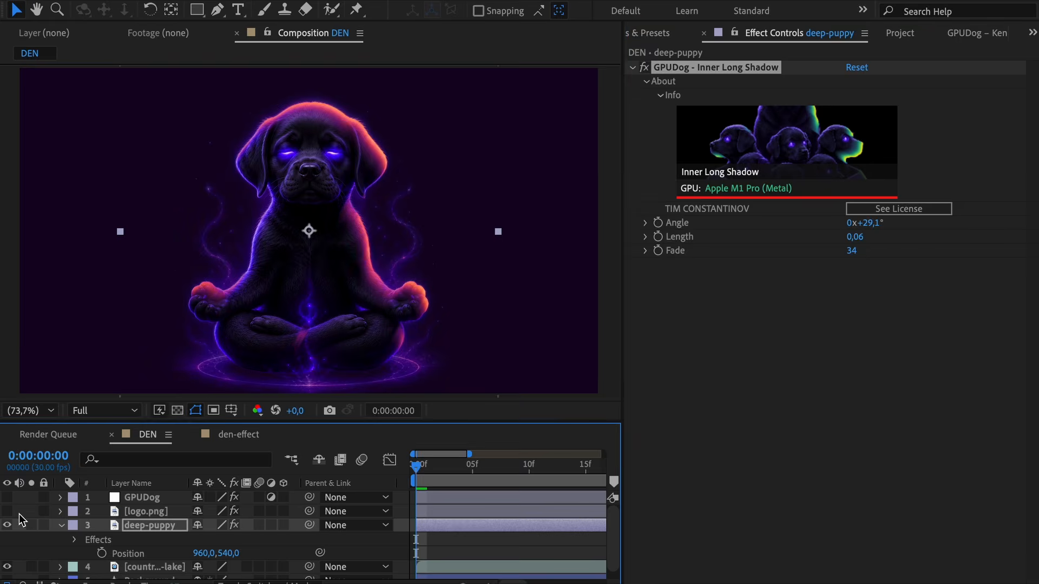
Step: Turn off solo on the deep-puppy layer, show and select the GPUDog adjustment layer, and preview the composition
{"action": "left_click", "coordinate": [32, 526]}
{"action": "left_click", "coordinate": [7, 498]}
{"action": "left_click", "coordinate": [149, 503]}
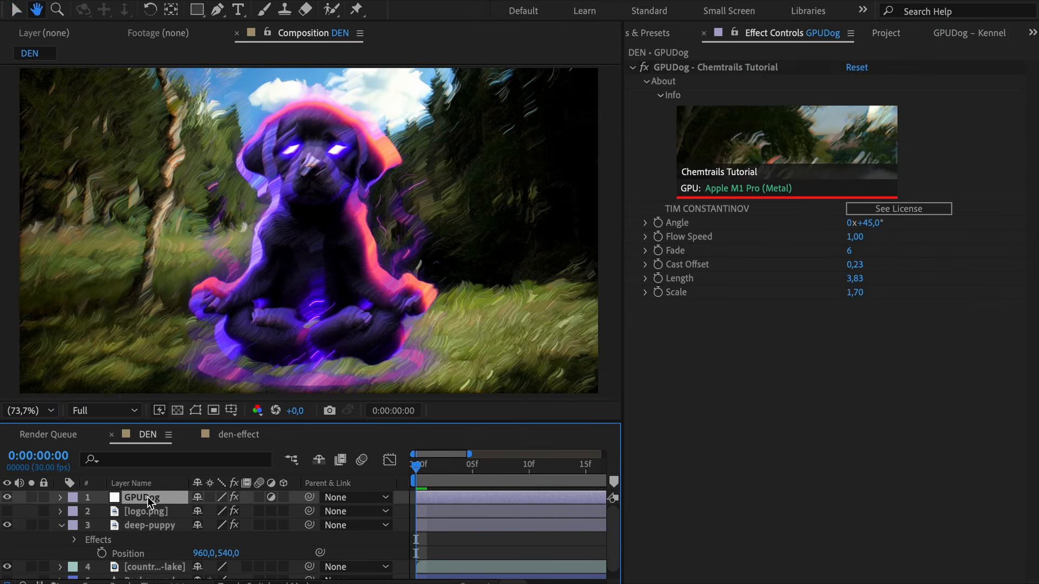
{"action": "key", "text": "space"}
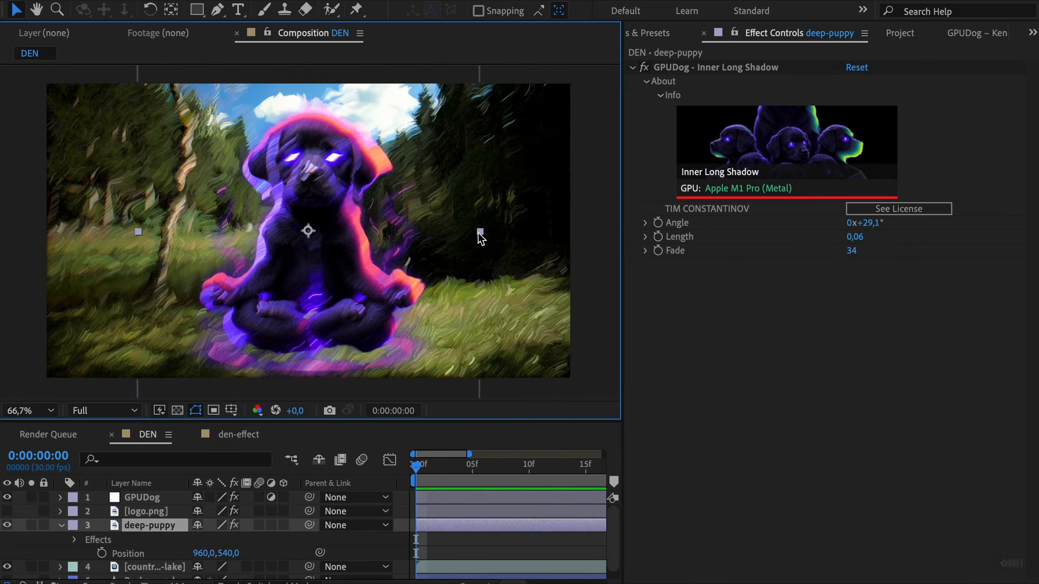
Step: Shrink the deep-puppy layer, move it down to position 960, 672, and preview the composition
{"action": "left_click_drag", "start_coordinate": [334, 236], "coordinate": [334, 287]}
{"action": "left_click_drag", "start_coordinate": [334, 287], "coordinate": [334, 273]}
{"action": "key", "text": "space"}
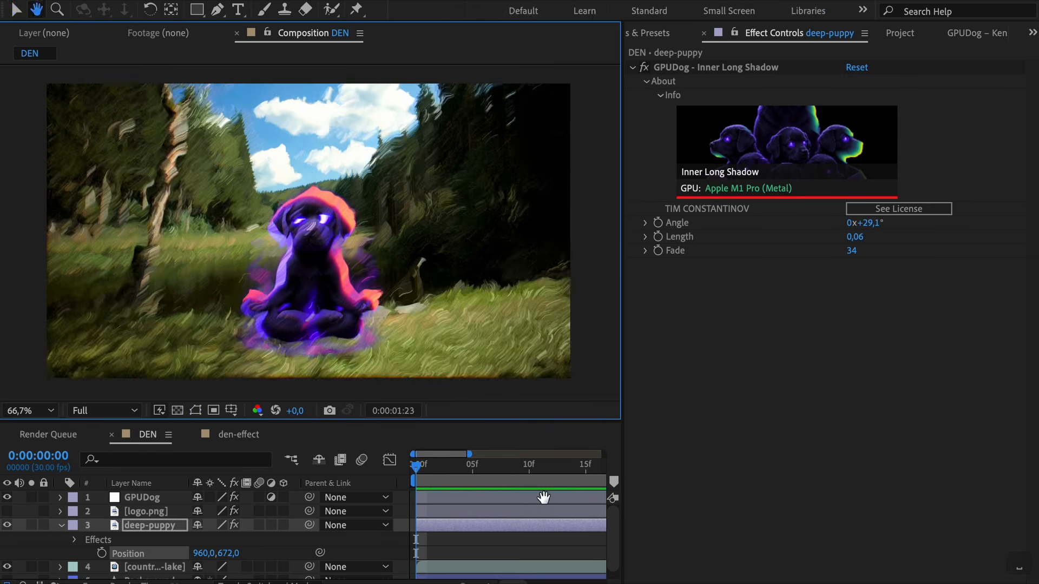
{"action": "key", "text": "space"}
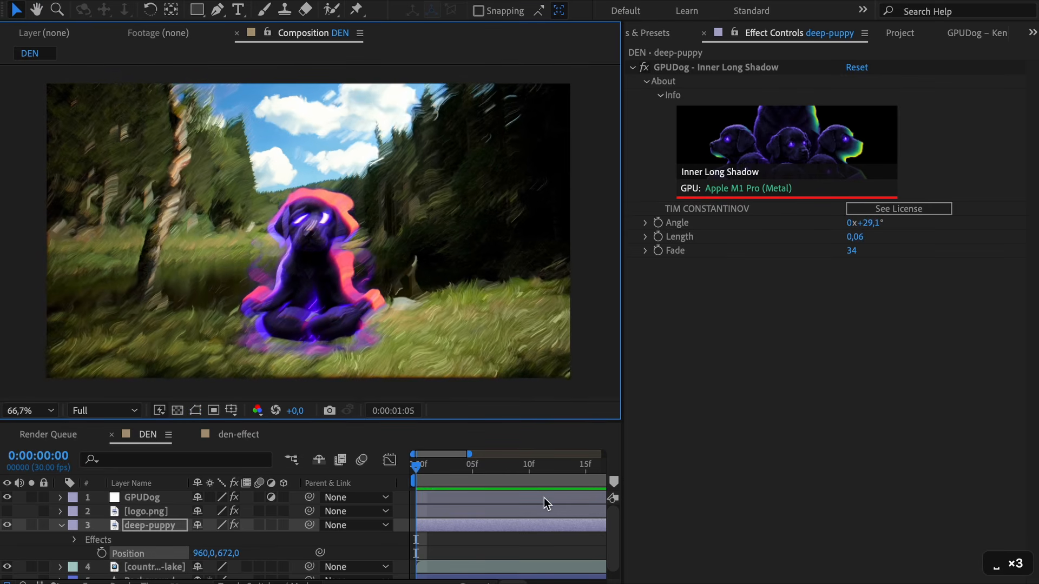